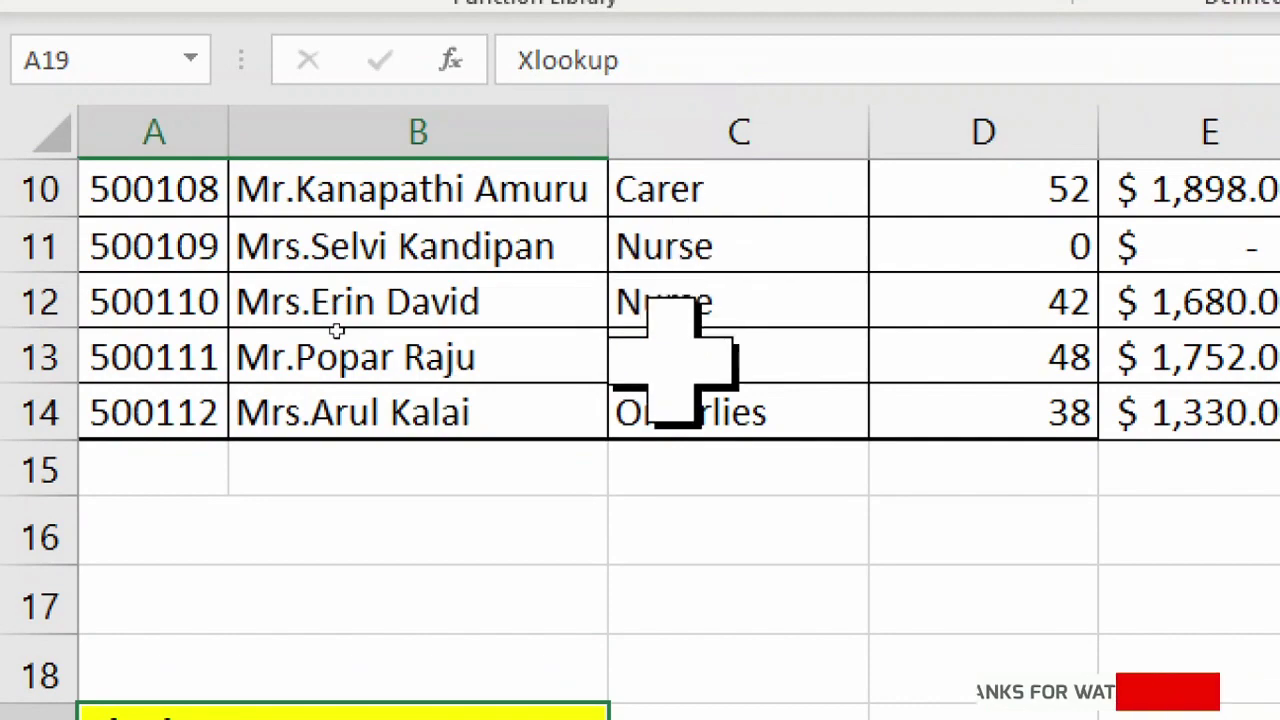
Step: Start an XLOOKUP formula in cell T8 with the full name in B9 as the lookup value
{"action": "scroll", "coordinate": [337, 53], "scroll_direction": "up", "scroll_amount": 3}
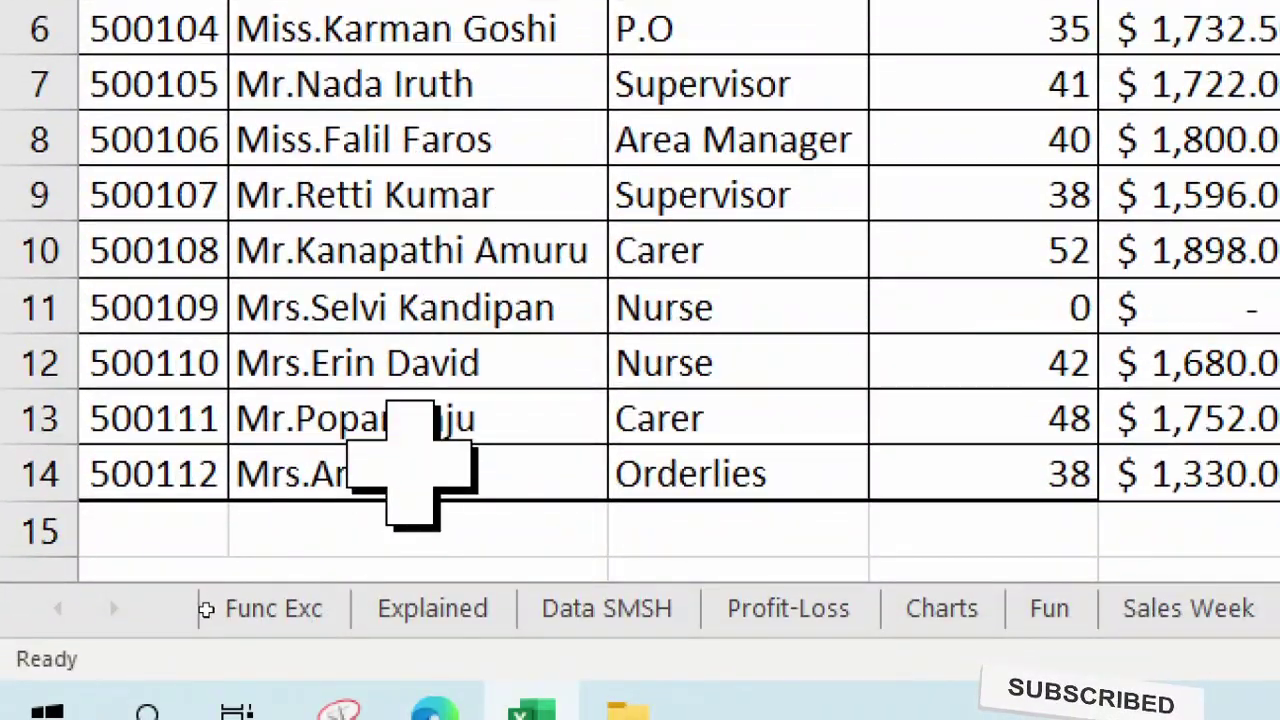
{"action": "scroll", "coordinate": [400, 500], "scroll_direction": "down", "scroll_amount": 2}
{"action": "left_click", "coordinate": [400, 460]}
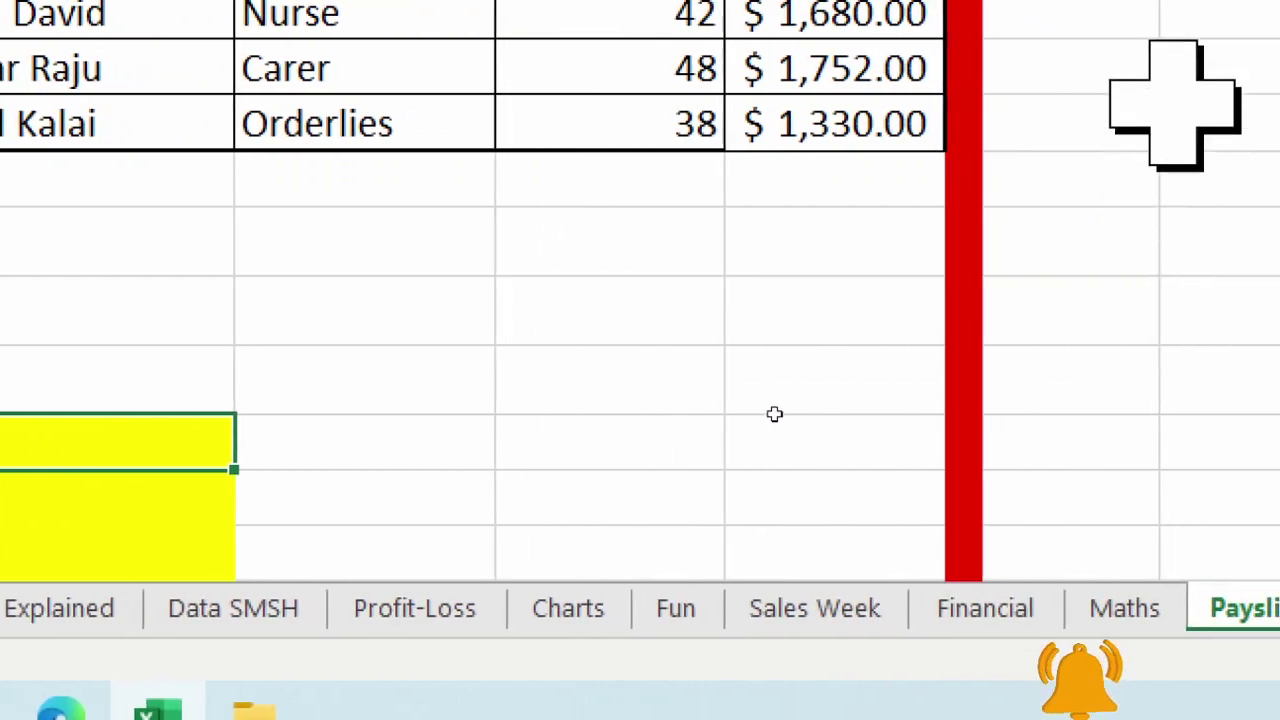
{"action": "scroll", "coordinate": [757, 405], "scroll_direction": "up", "scroll_amount": 2}
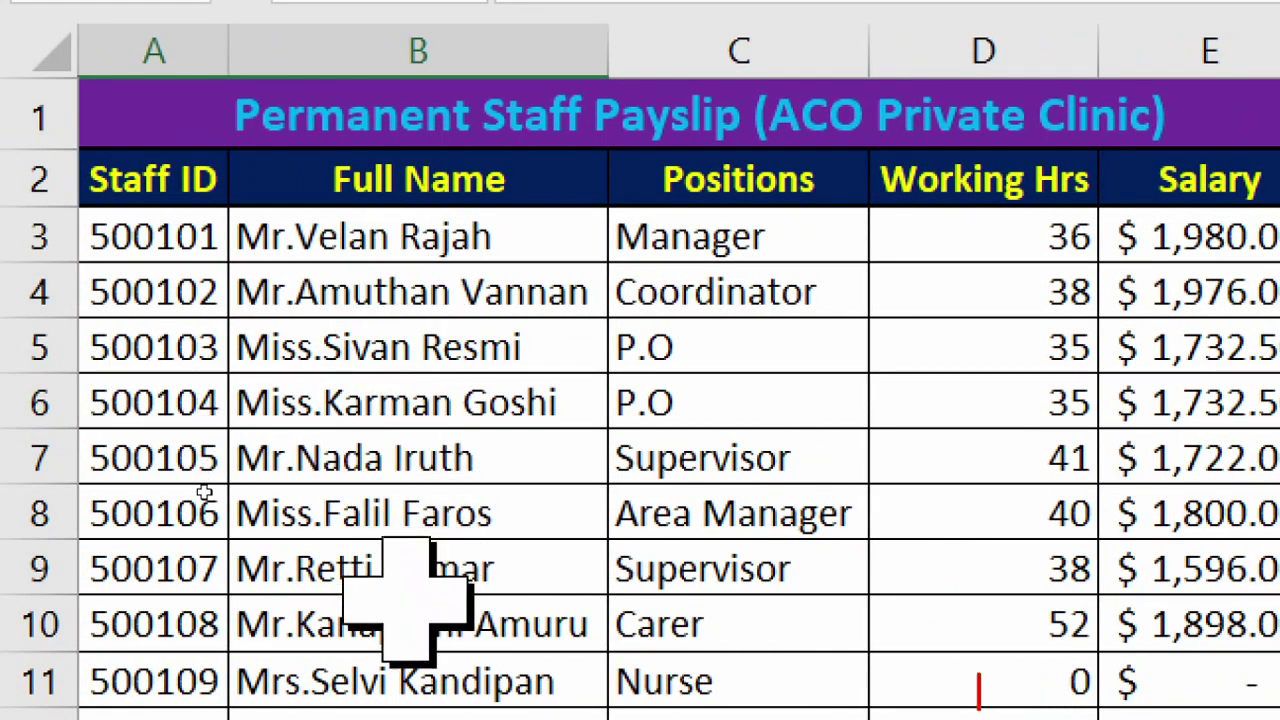
{"action": "left_click", "coordinate": [505, 577]}
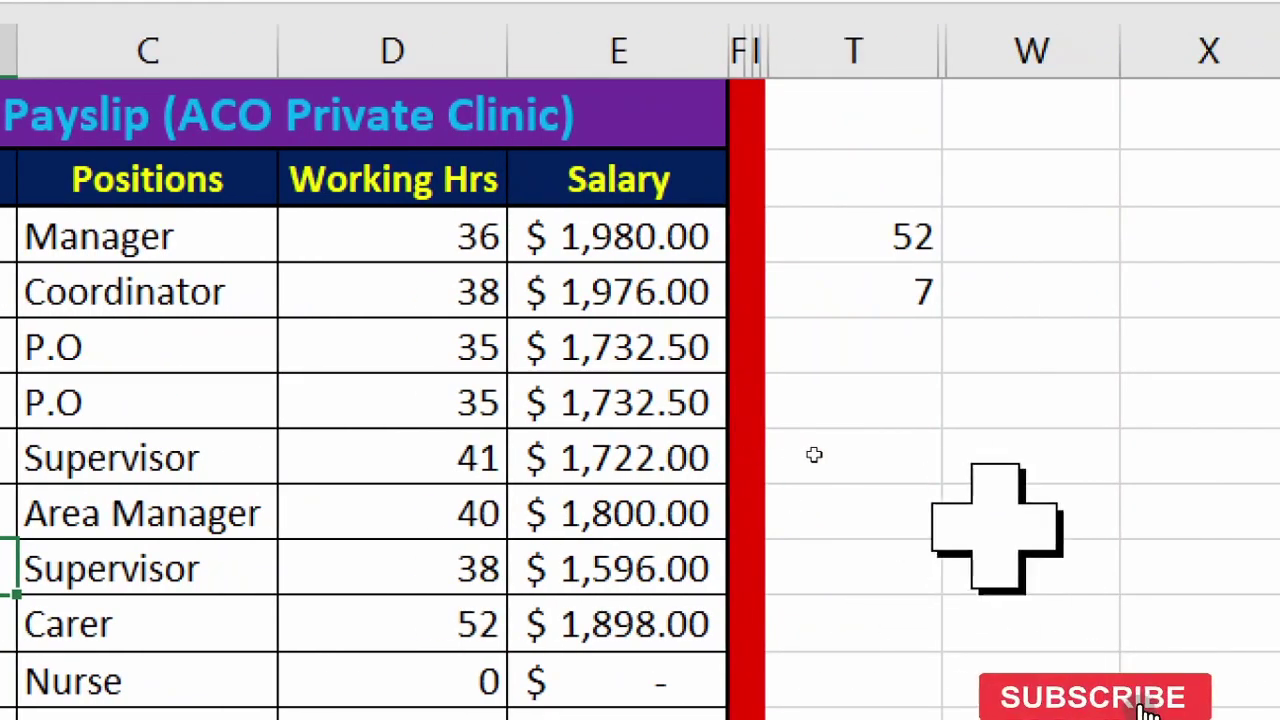
{"action": "left_click", "coordinate": [840, 512]}
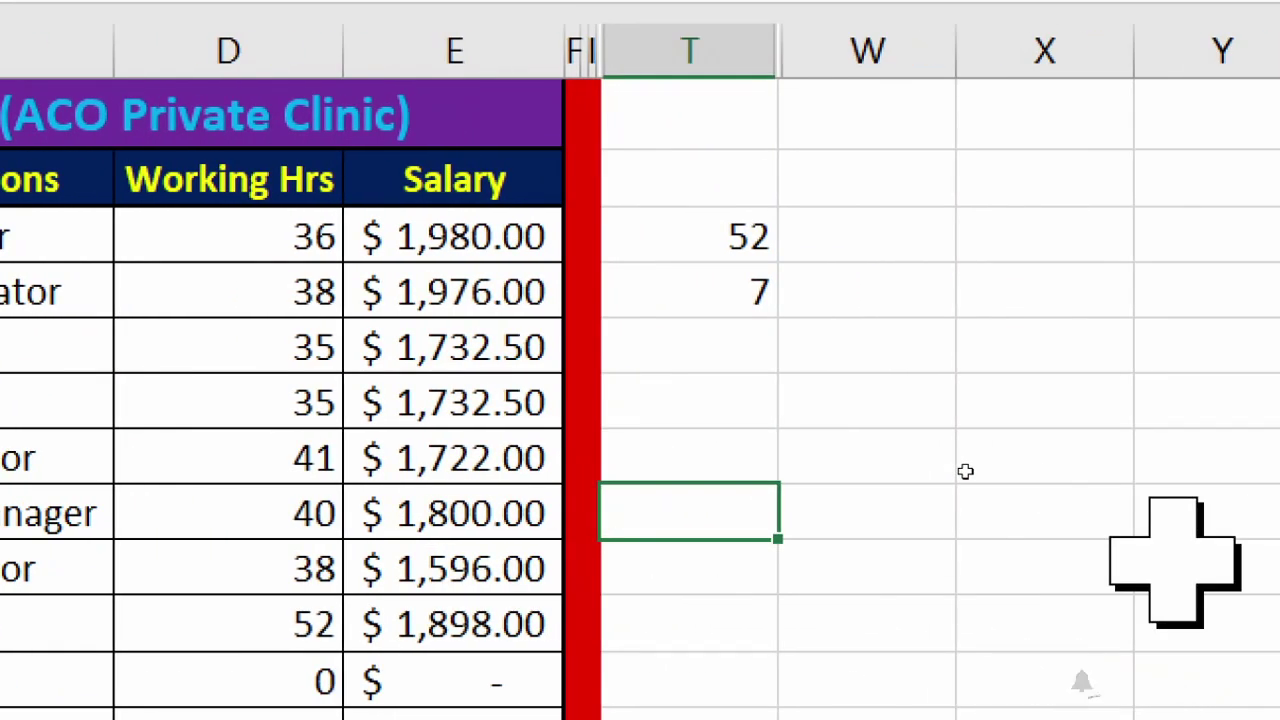
{"action": "type", "text": "=xl"}
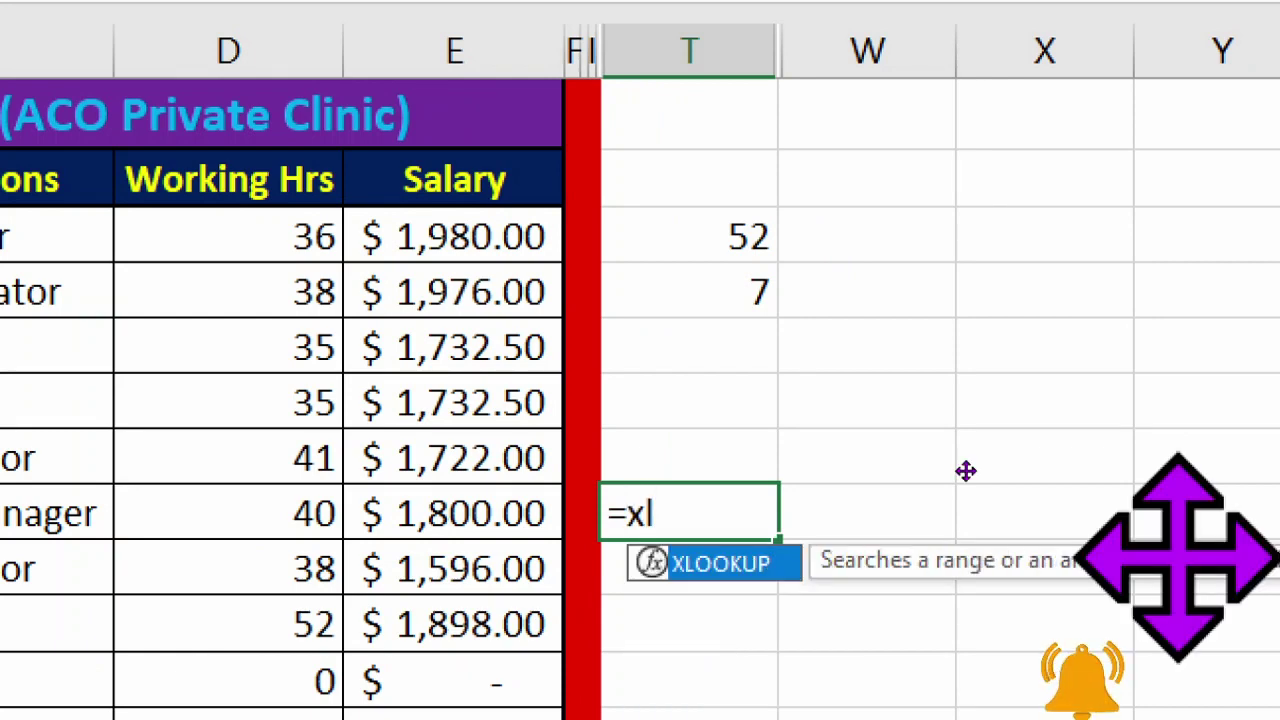
{"action": "key", "text": "Tab"}
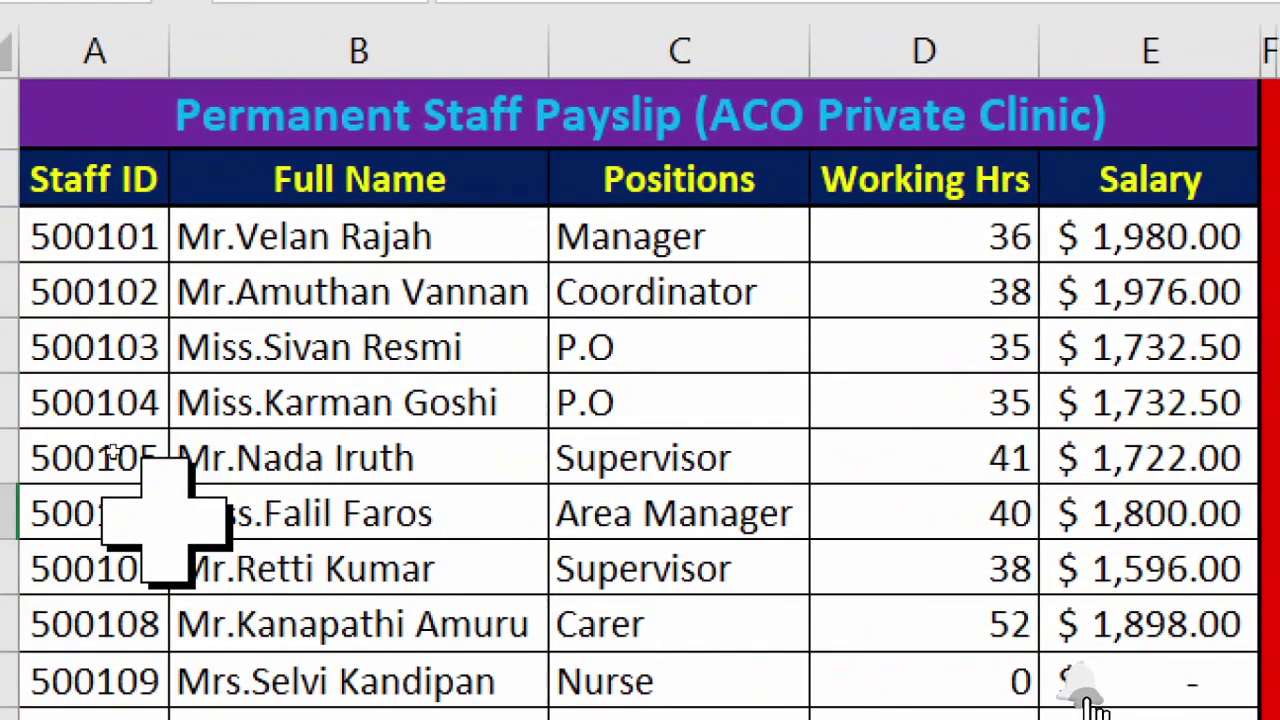
{"action": "left_click", "coordinate": [340, 570]}
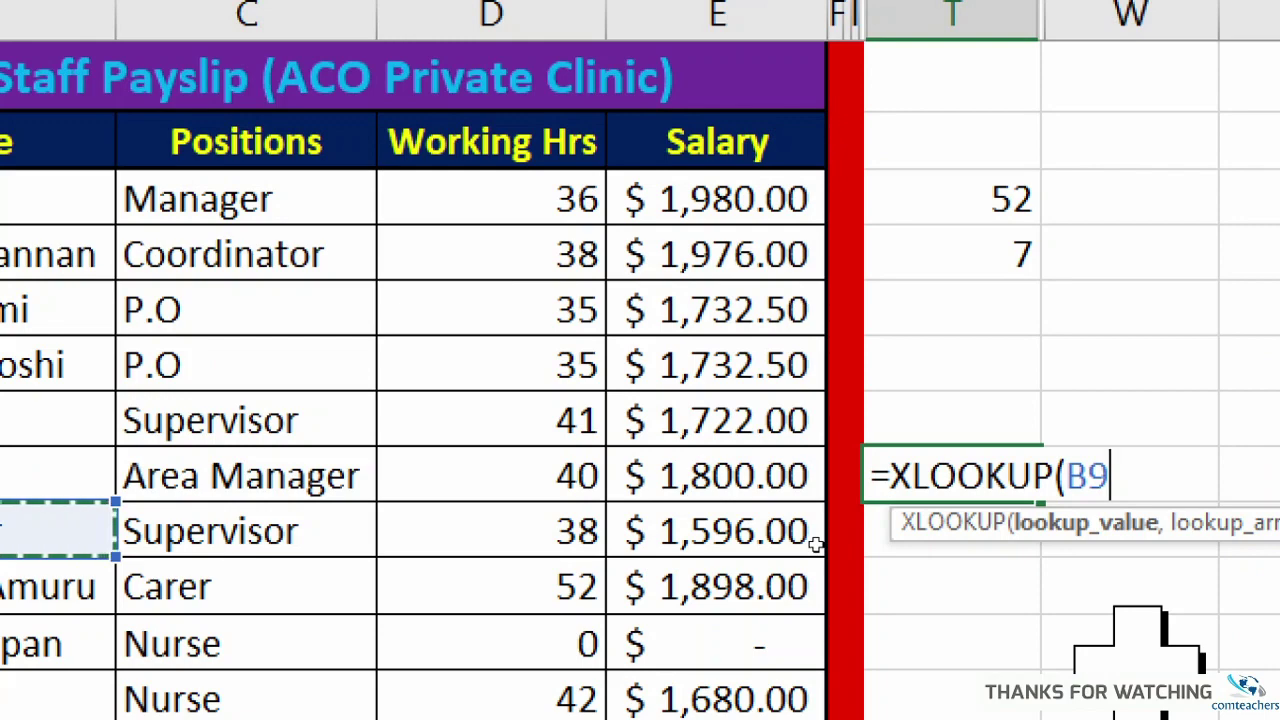
{"action": "type", "text": ","}
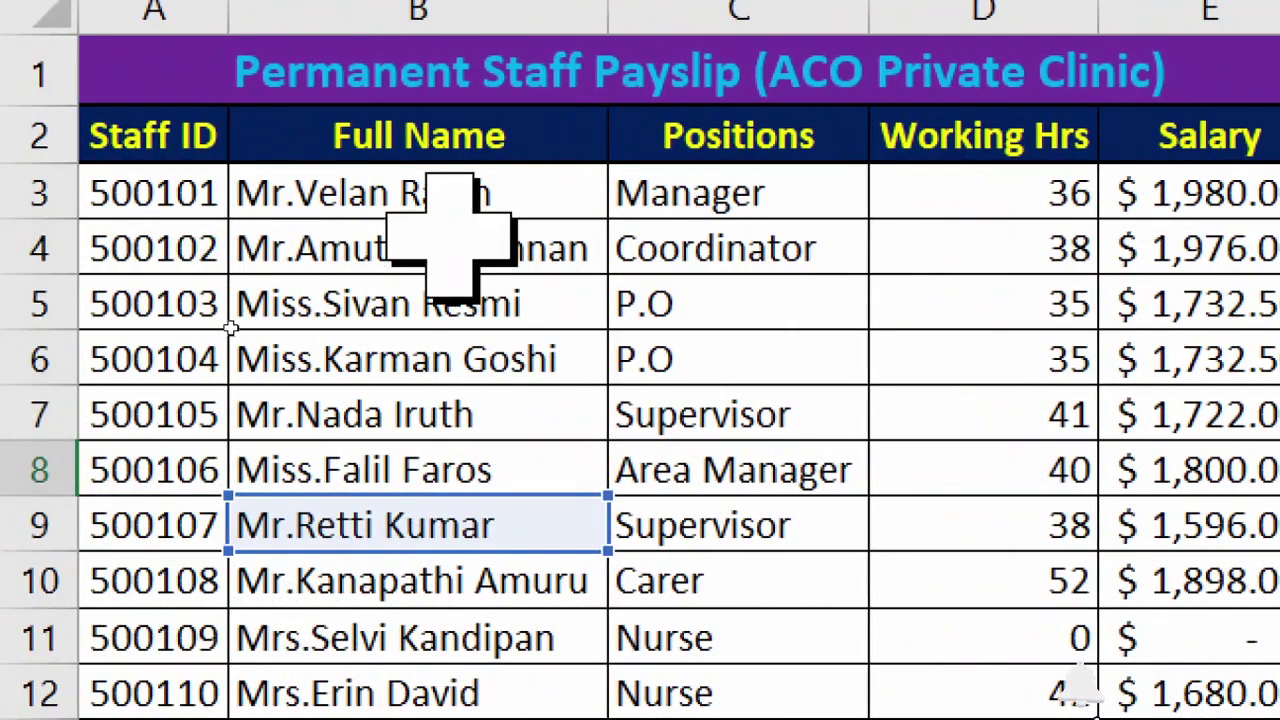
Step: Set the XLOOKUP lookup array to the full names B3:B14 and the return array to the working hours D3:D14
{"action": "left_click_drag", "start_coordinate": [506, 200], "coordinate": [420, 719]}
{"action": "left_click_drag", "start_coordinate": [420, 660], "coordinate": [430, 719]}
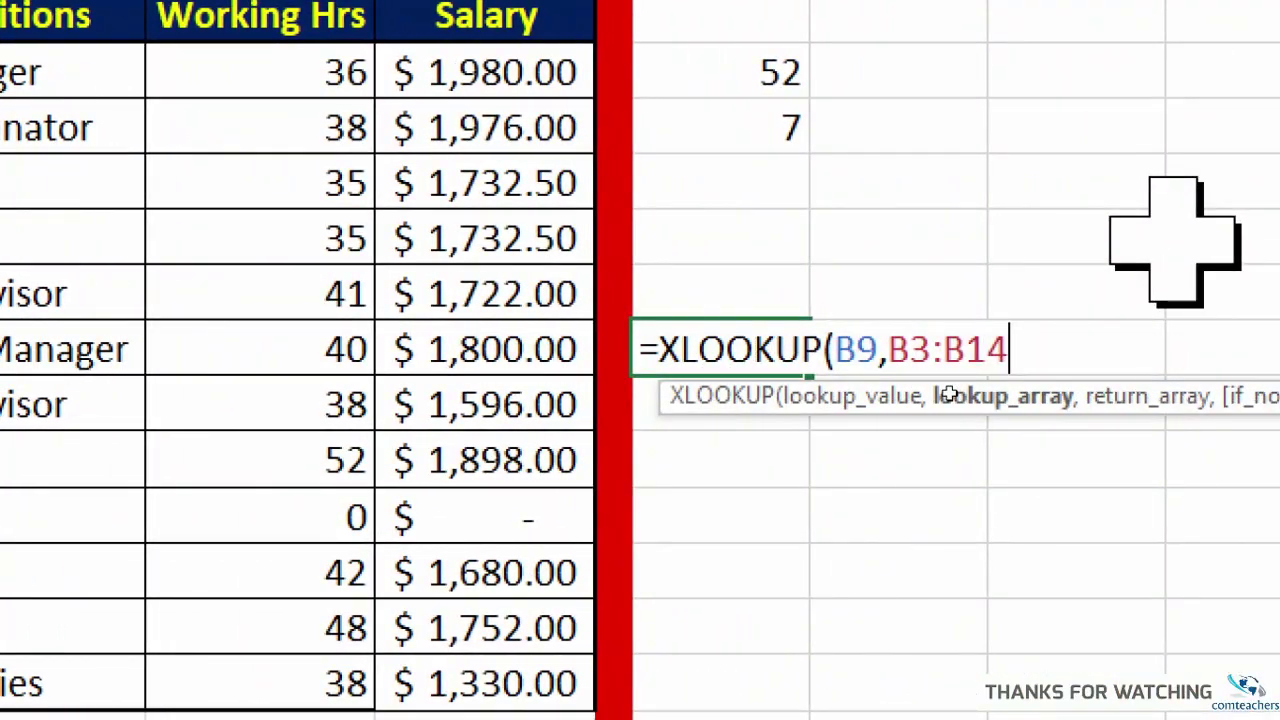
{"action": "type", "text": ","}
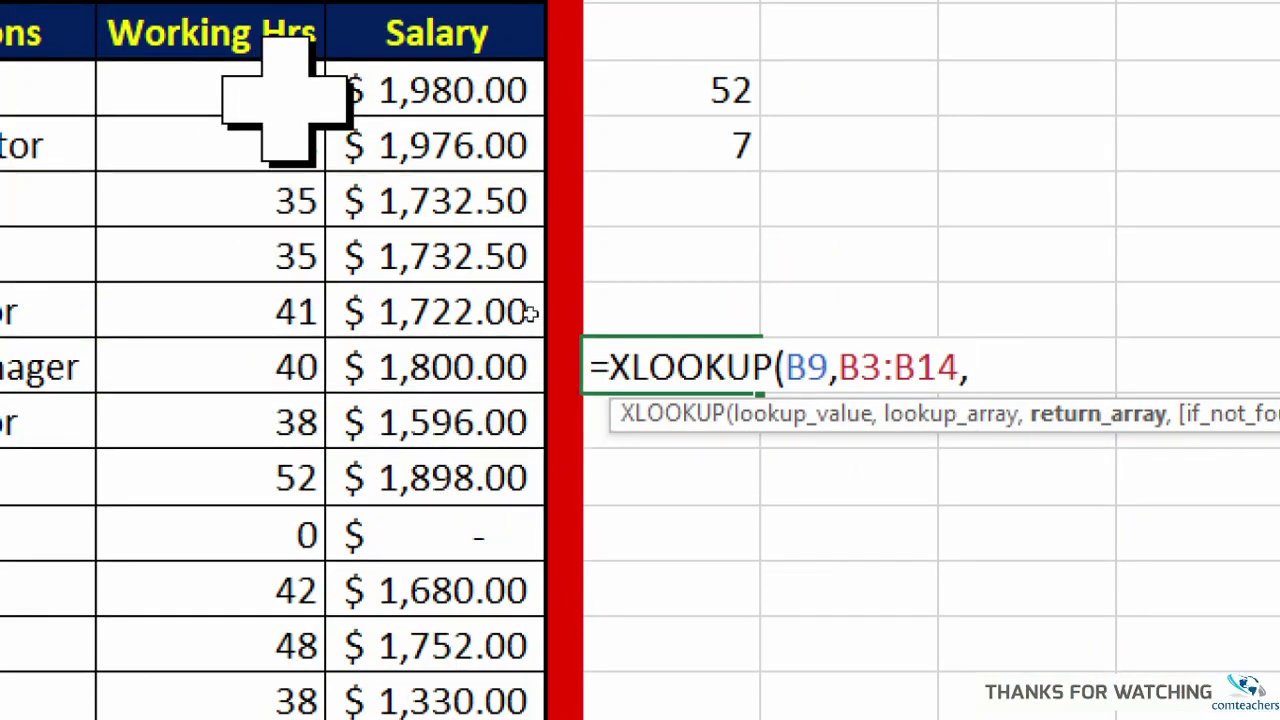
{"action": "left_click", "coordinate": [213, 98]}
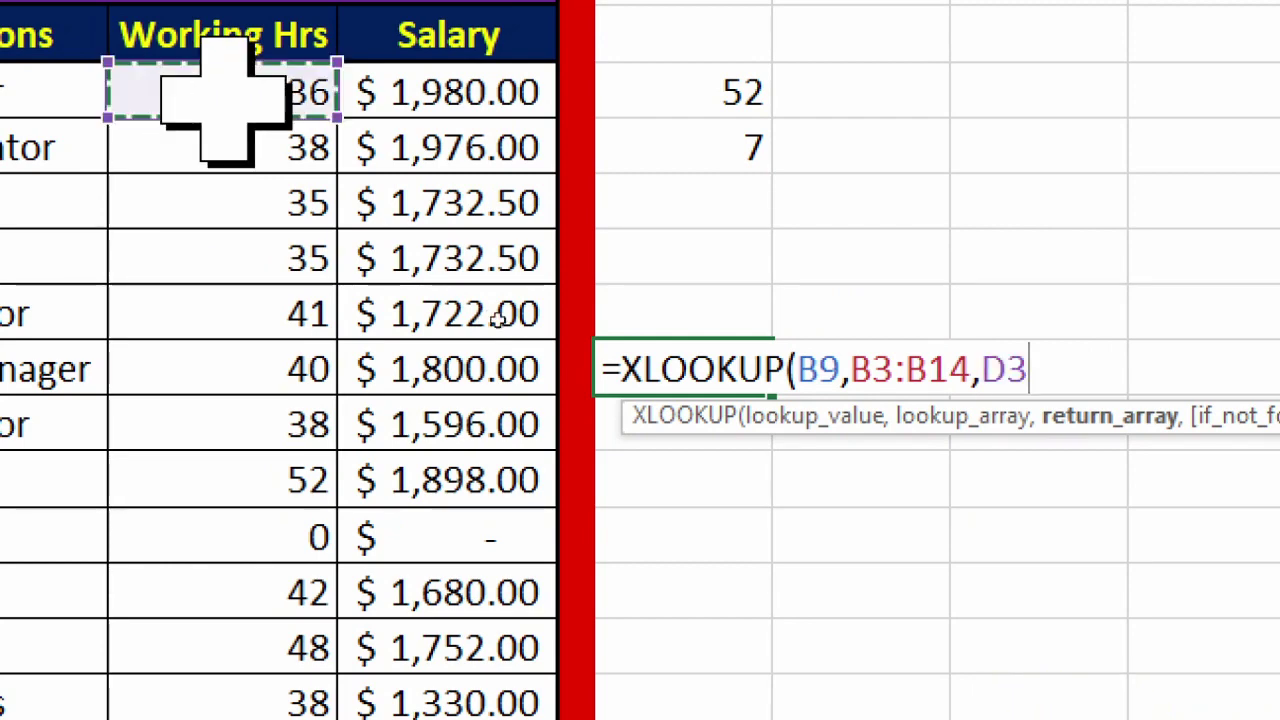
{"action": "left_click_drag", "start_coordinate": [225, 100], "coordinate": [251, 700]}
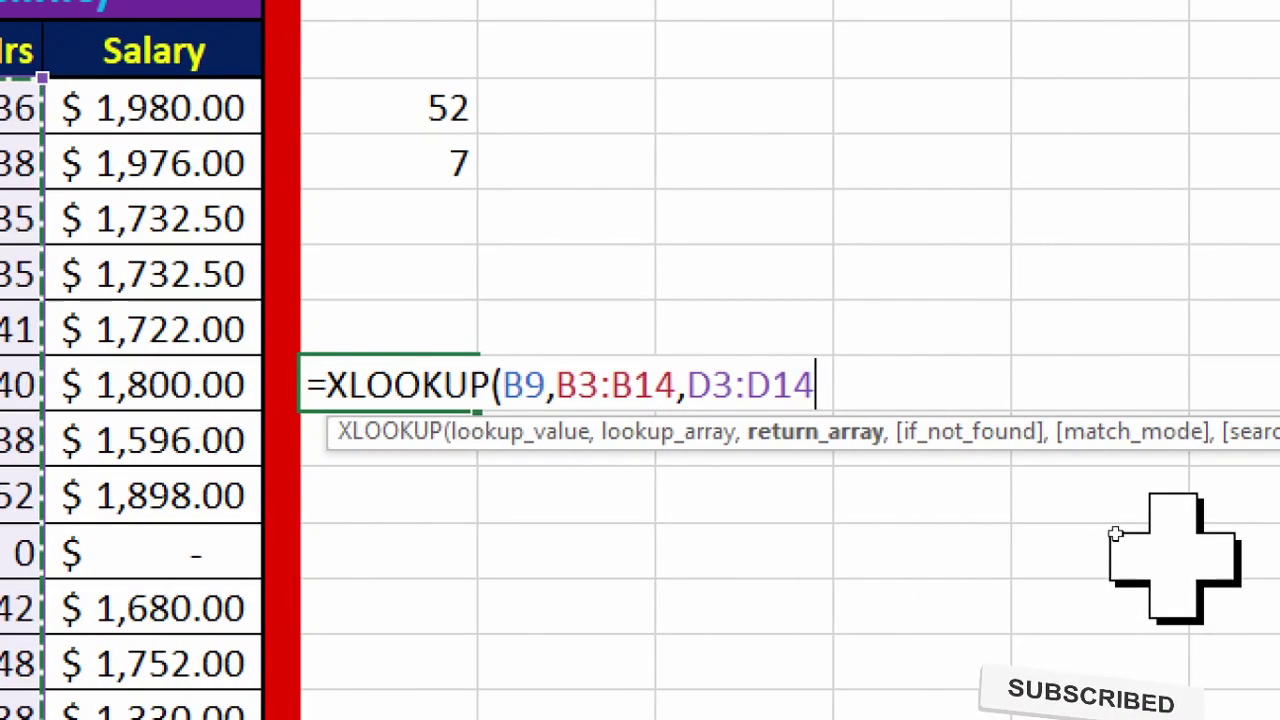
Step: Leave the if-not-found argument empty, set match mode 0 (exact match) and search mode 1 (first-to-last), and enter the formula
{"action": "type", "text": ","}
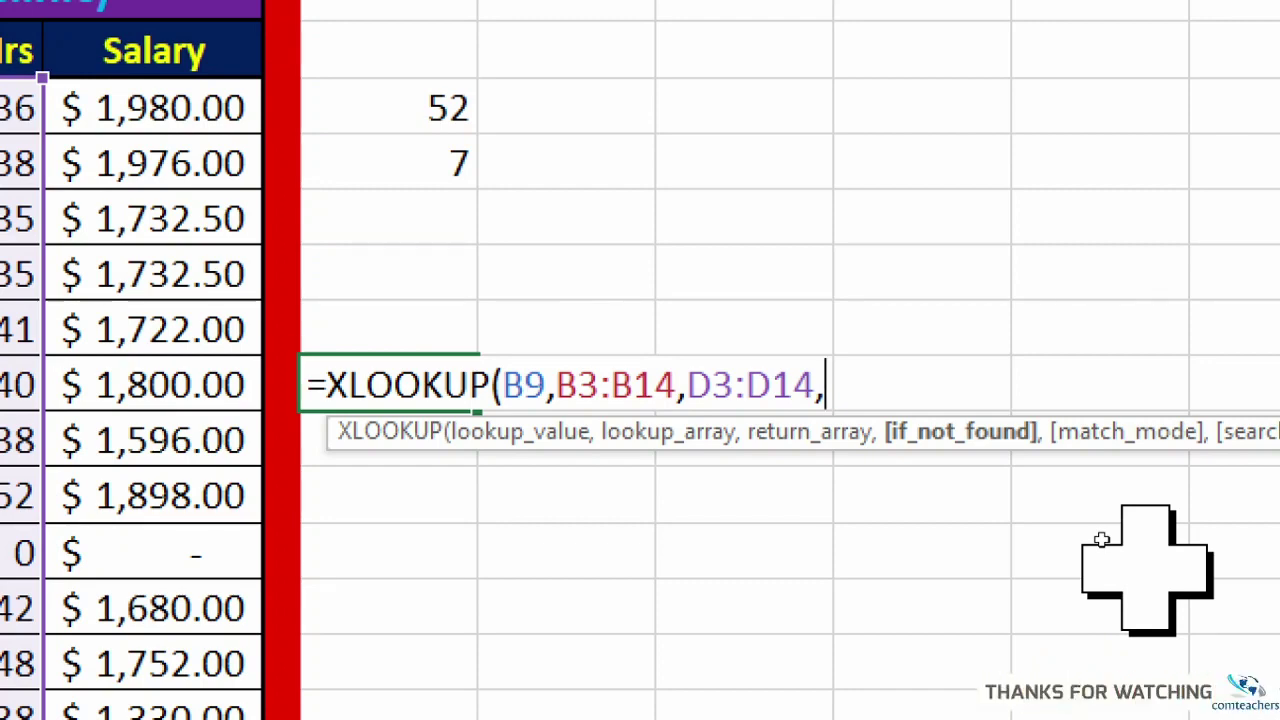
{"action": "type", "text": ","}
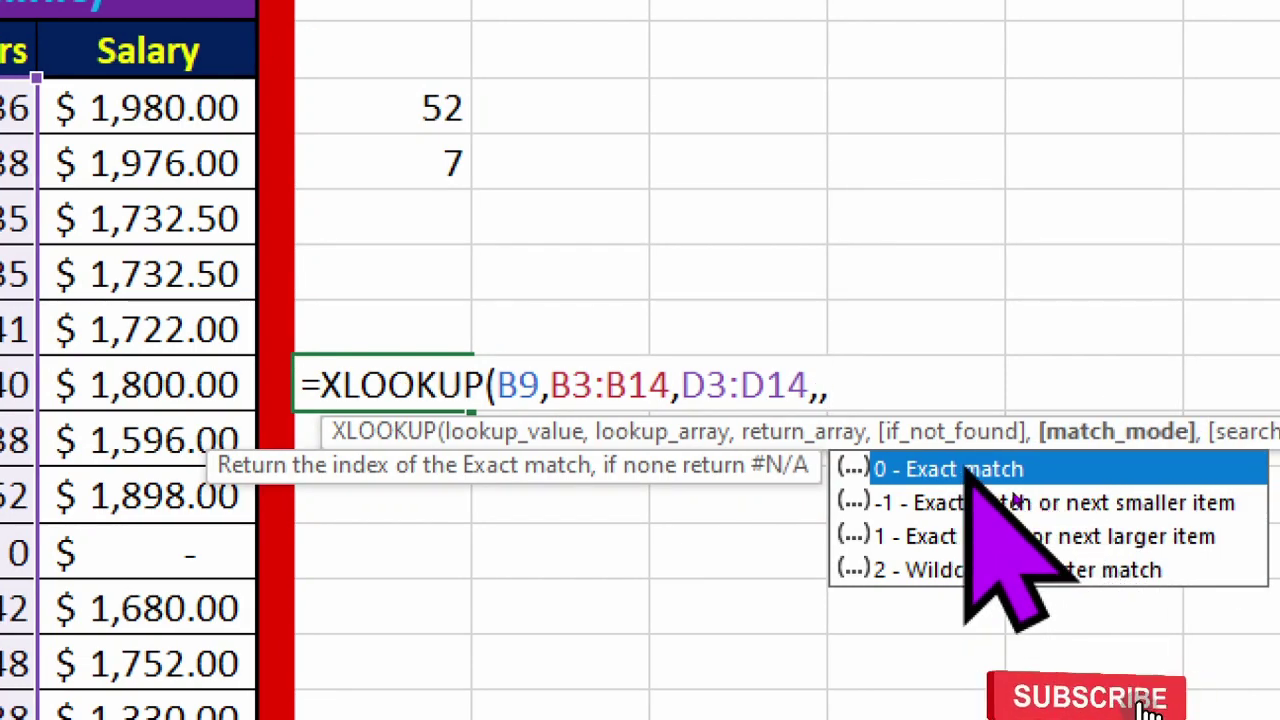
{"action": "type", "text": "0"}
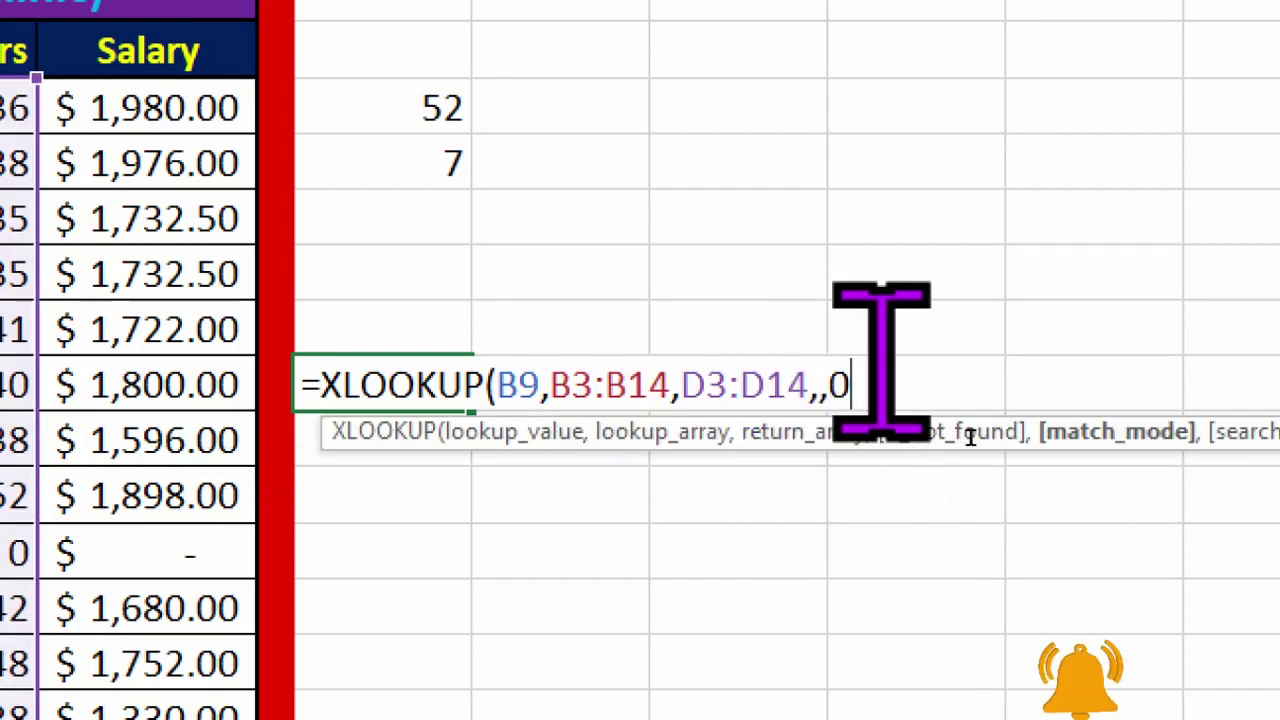
{"action": "type", "text": ","}
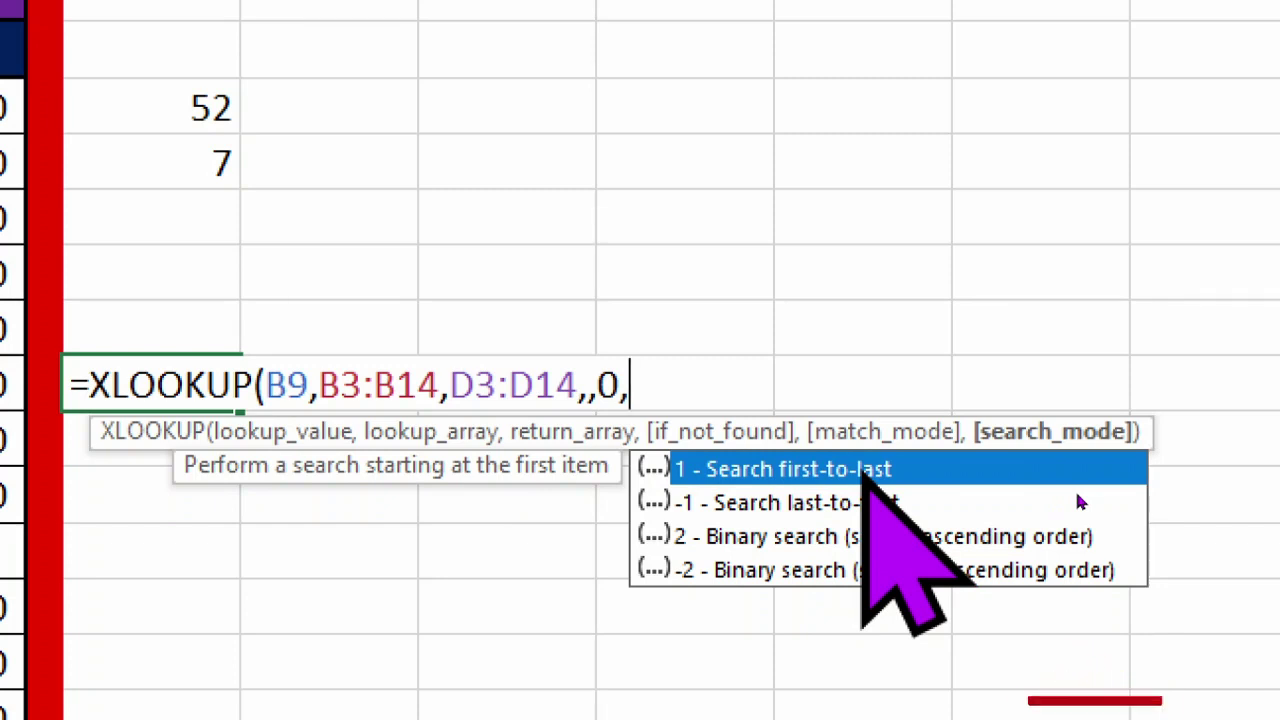
{"action": "type", "text": "1"}
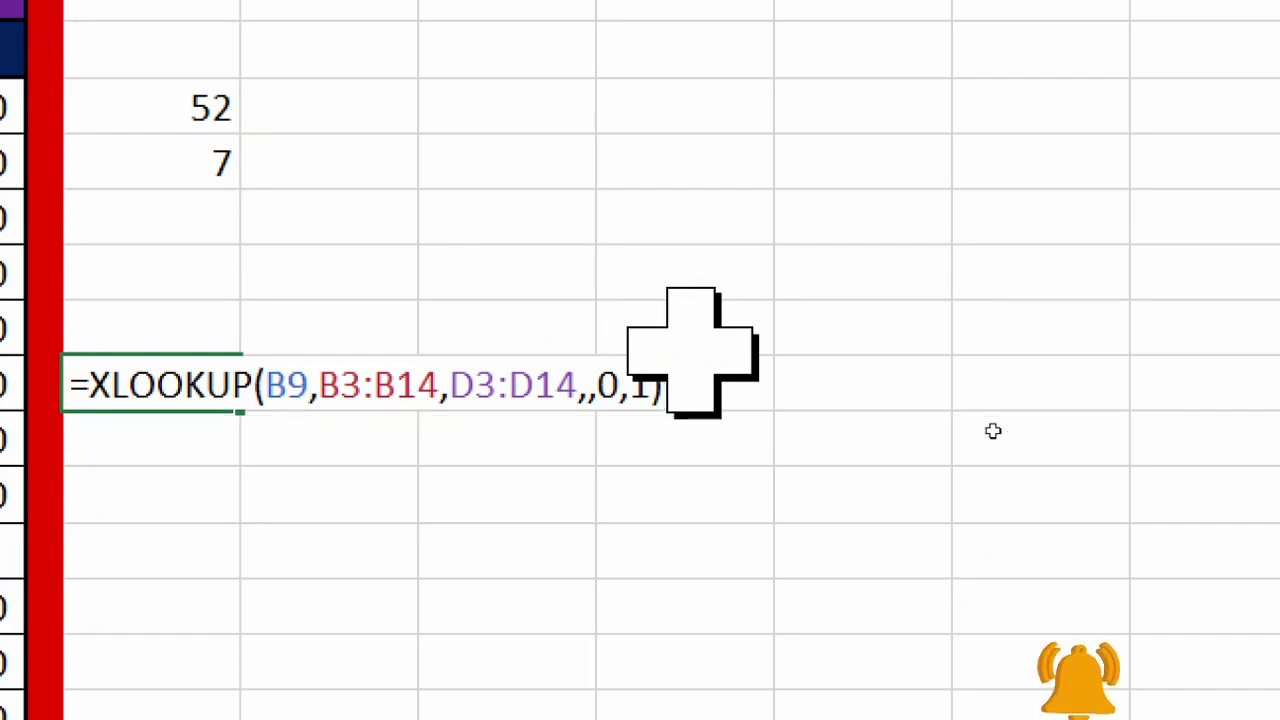
{"action": "key", "text": "Return"}
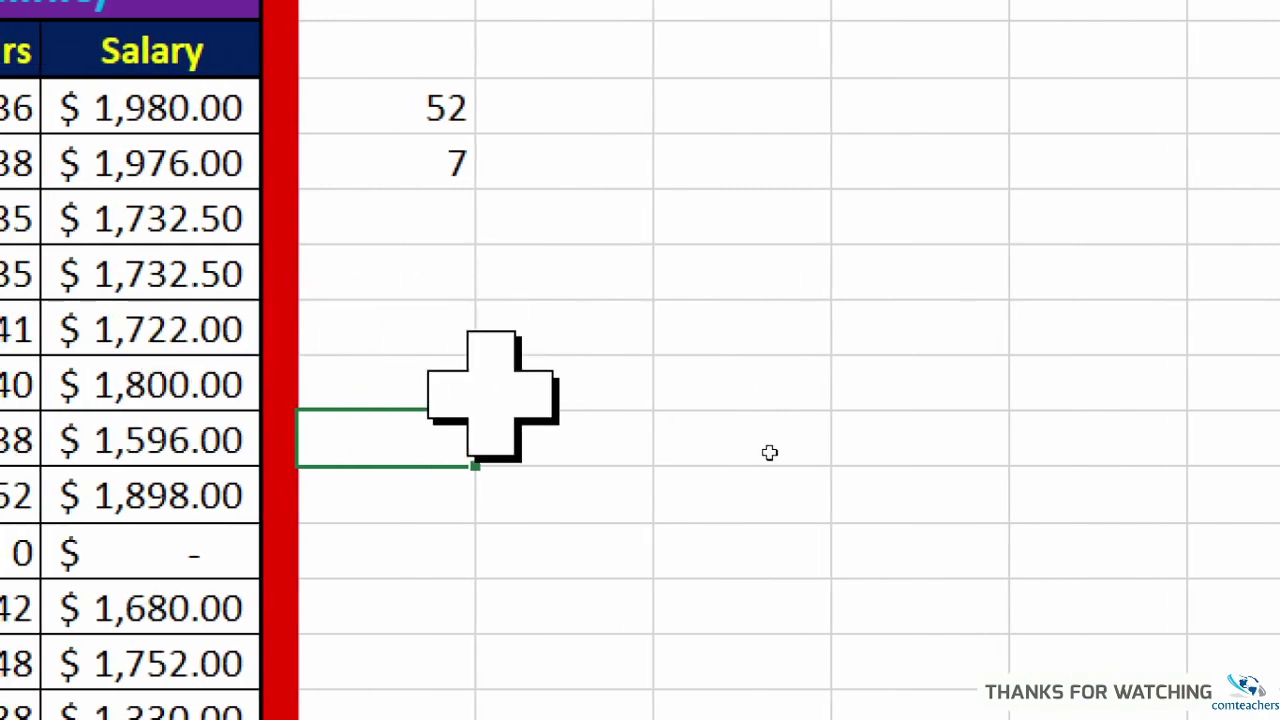
Step: Compare the XLOOKUP result in T8 with the working hours in row 9 of the staff table
{"action": "key", "text": "Up"}
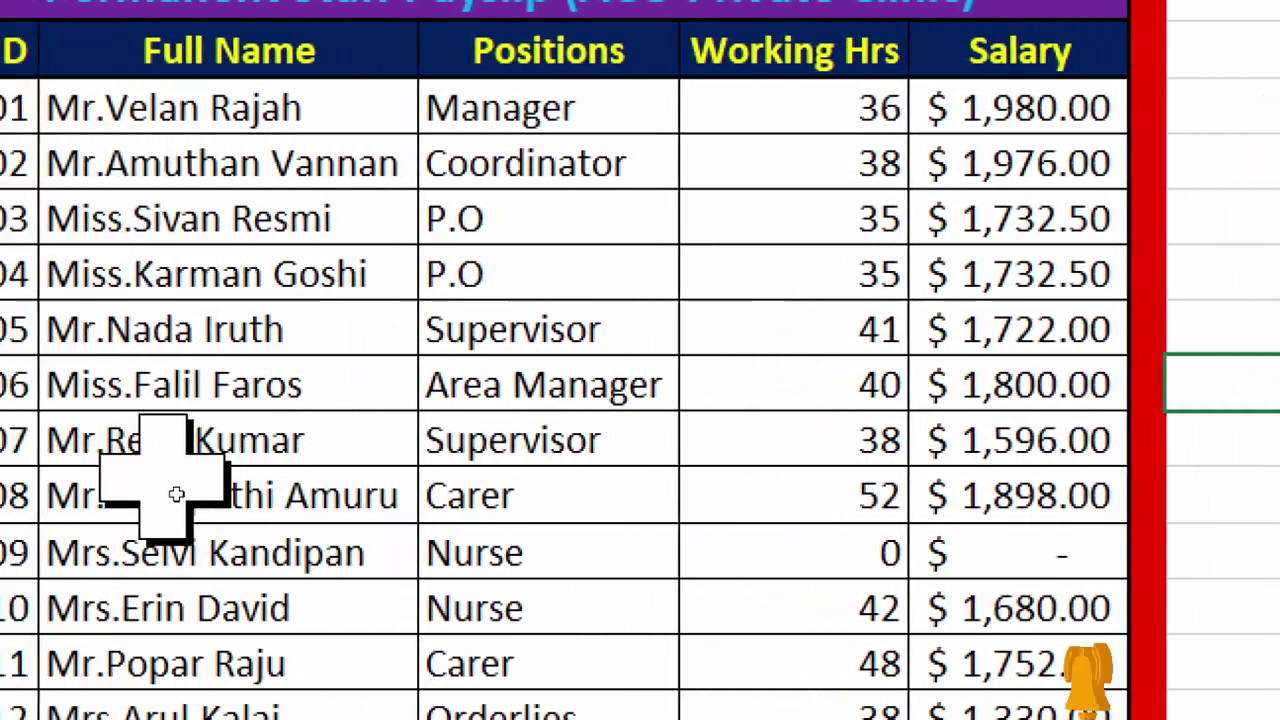
{"action": "left_click", "coordinate": [134, 398]}
{"action": "left_click_drag", "start_coordinate": [162, 450], "coordinate": [943, 451]}
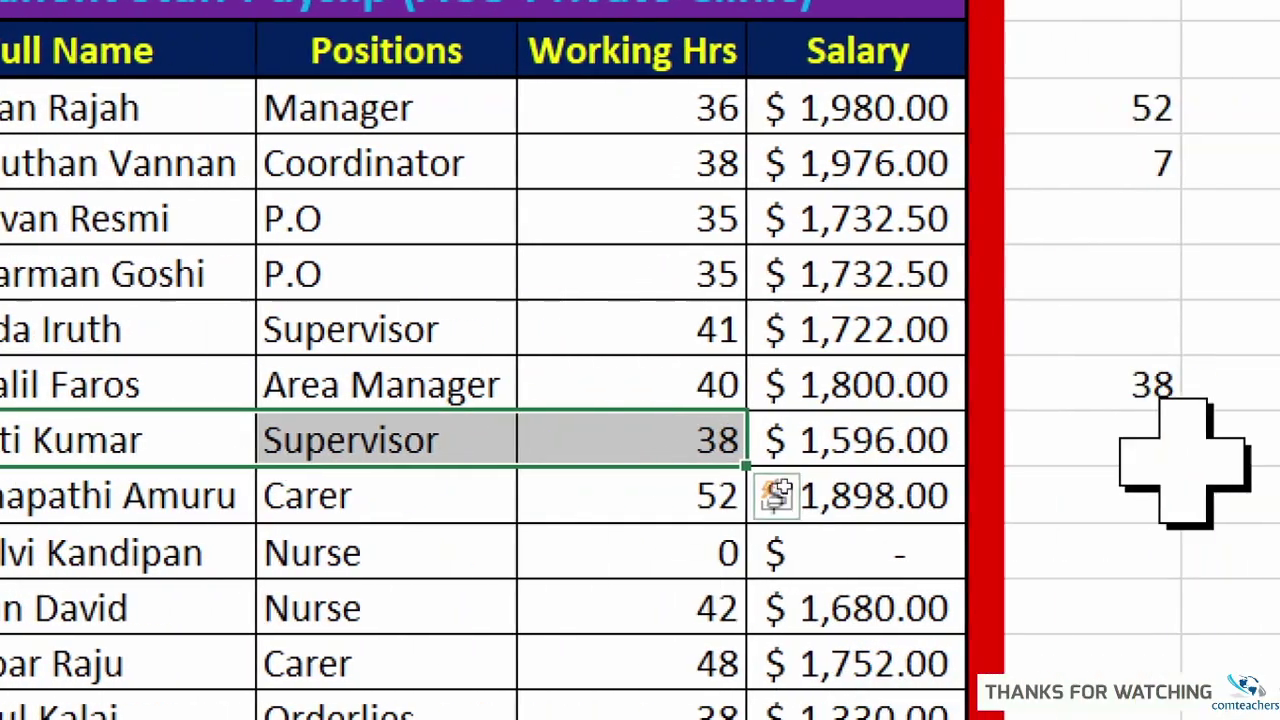
{"action": "left_click", "coordinate": [1043, 386]}
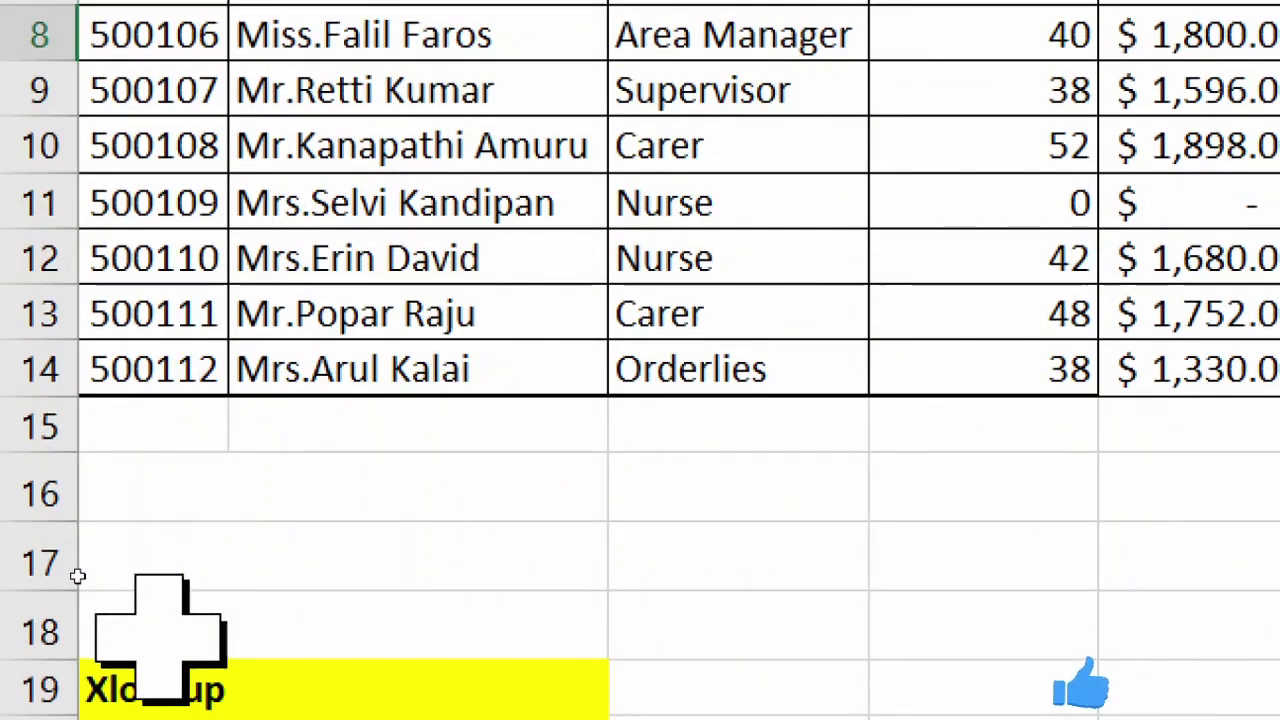
Step: Start an OFFSET formula in cell T9 with the staff table A2:E14, including its header row, as the reference
{"action": "scroll", "coordinate": [78, 576], "scroll_direction": "down", "scroll_amount": 1}
{"action": "left_click", "coordinate": [277, 553]}
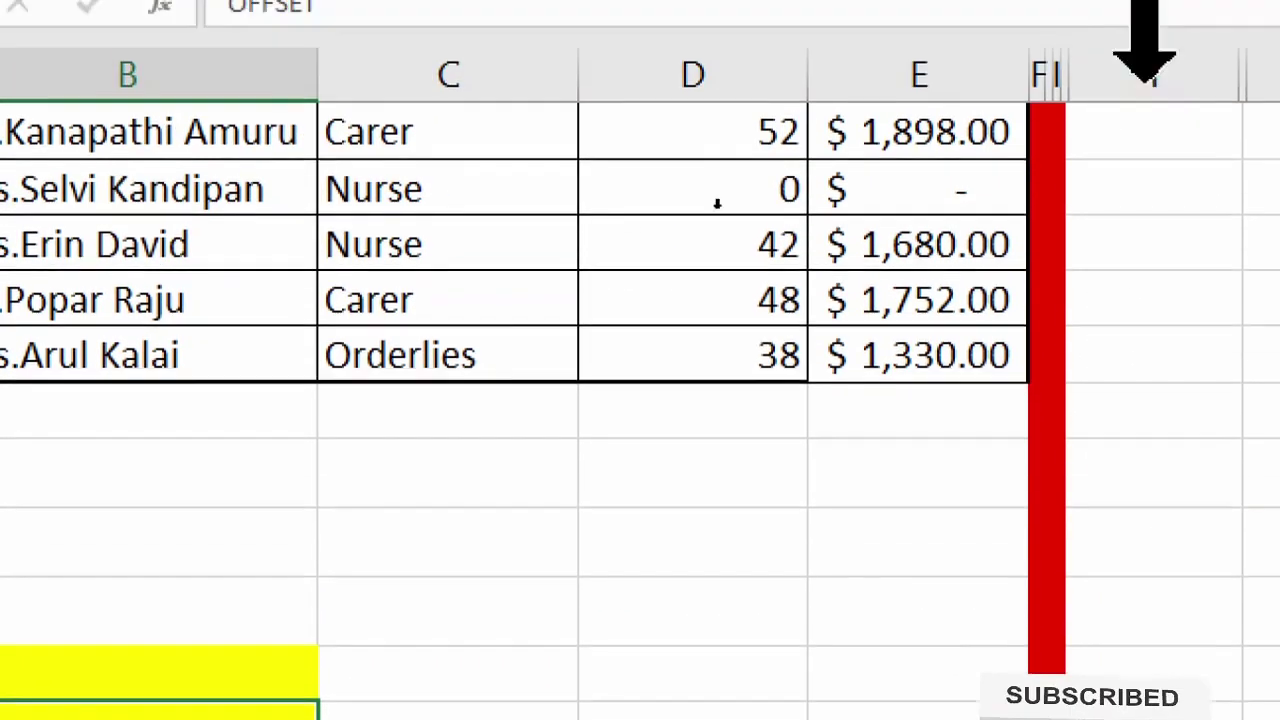
{"action": "scroll", "coordinate": [1184, 396], "scroll_direction": "up", "scroll_amount": 3}
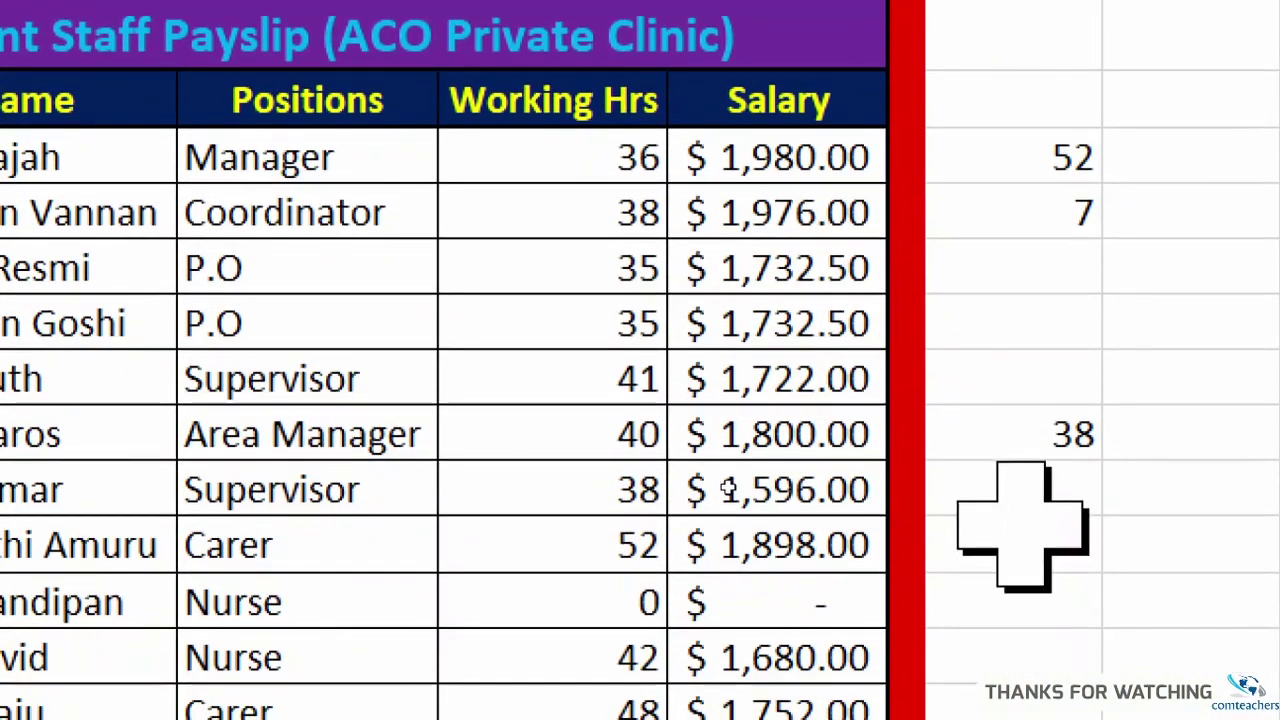
{"action": "left_click", "coordinate": [1015, 649]}
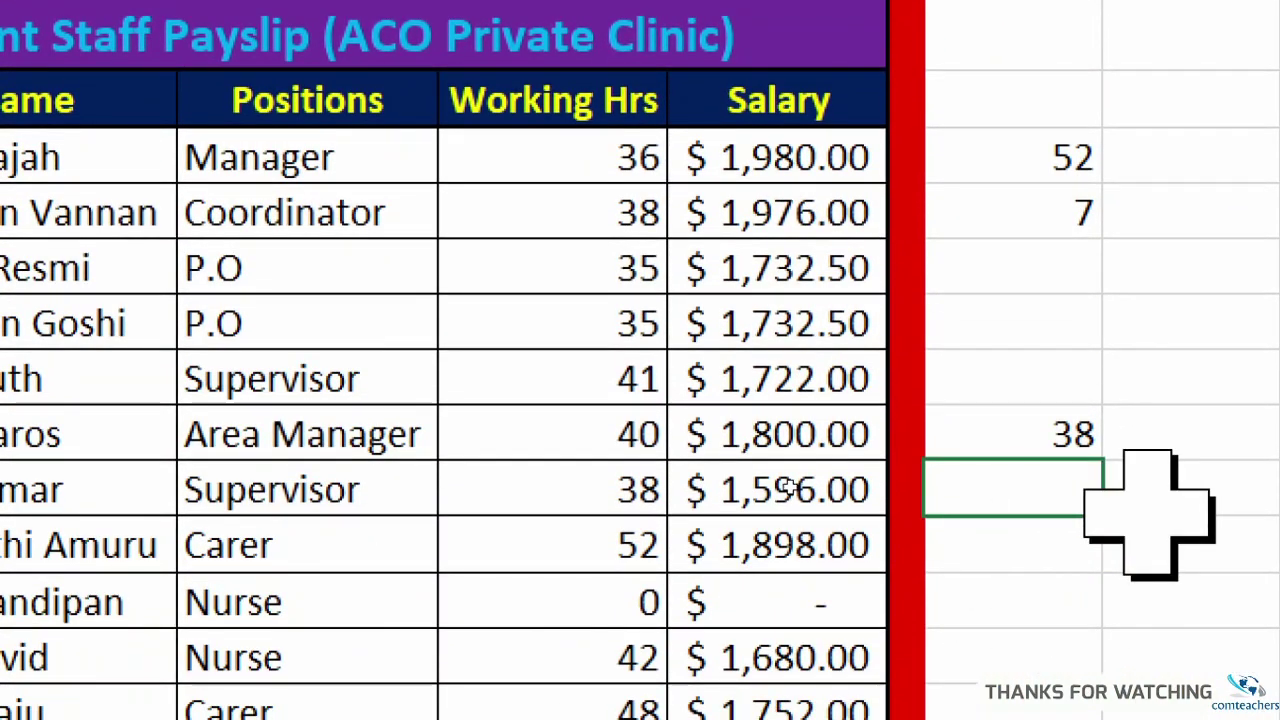
{"action": "type", "text": "=off"}
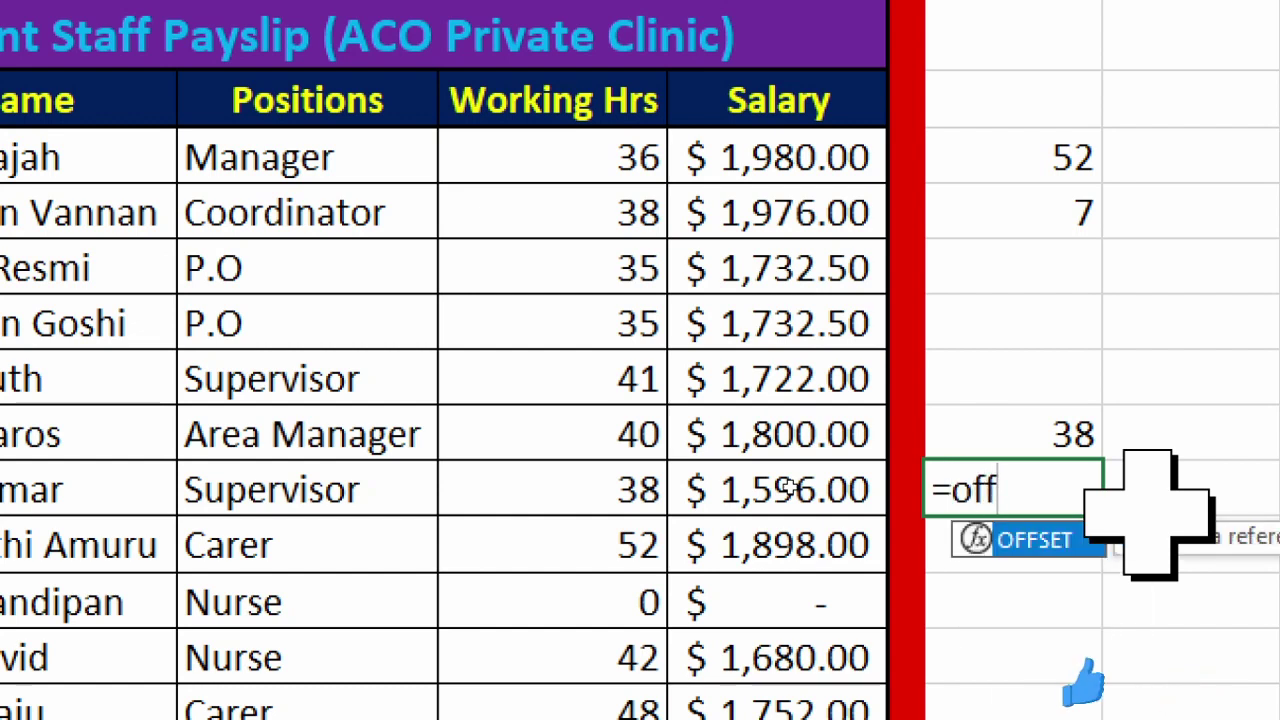
{"action": "double_click", "coordinate": [1036, 540]}
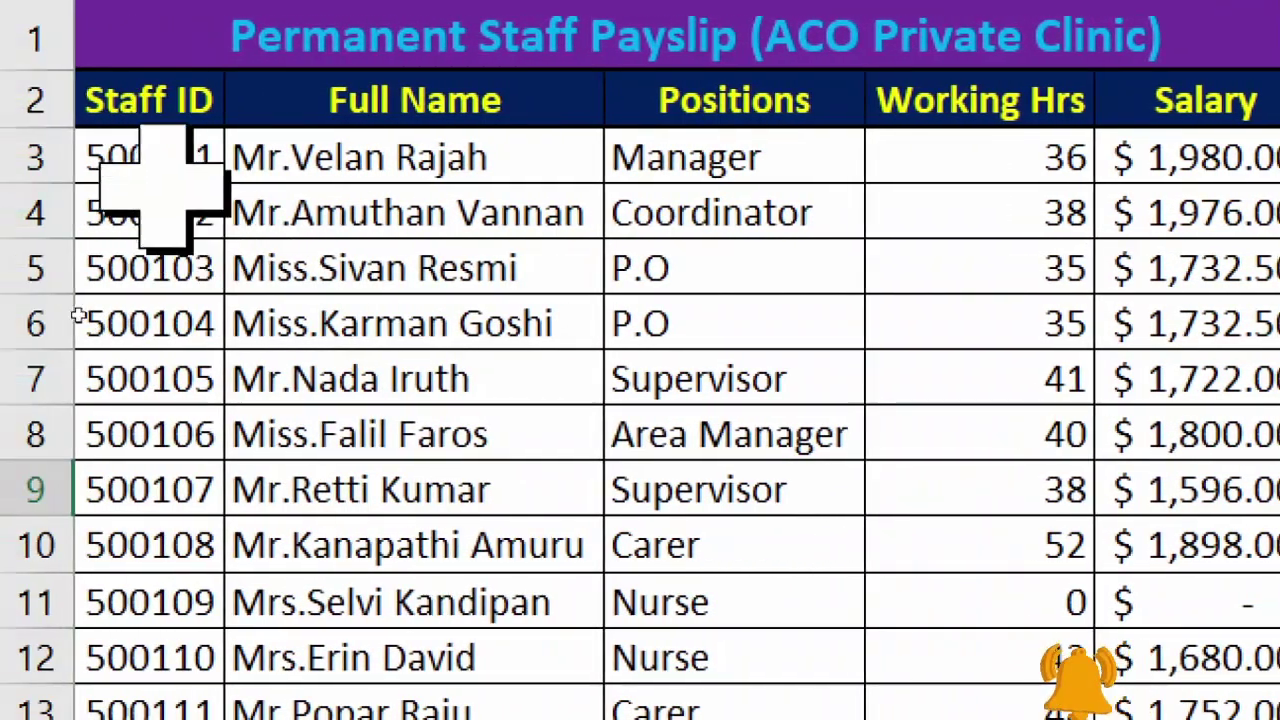
{"action": "left_click_drag", "start_coordinate": [125, 112], "coordinate": [1152, 658]}
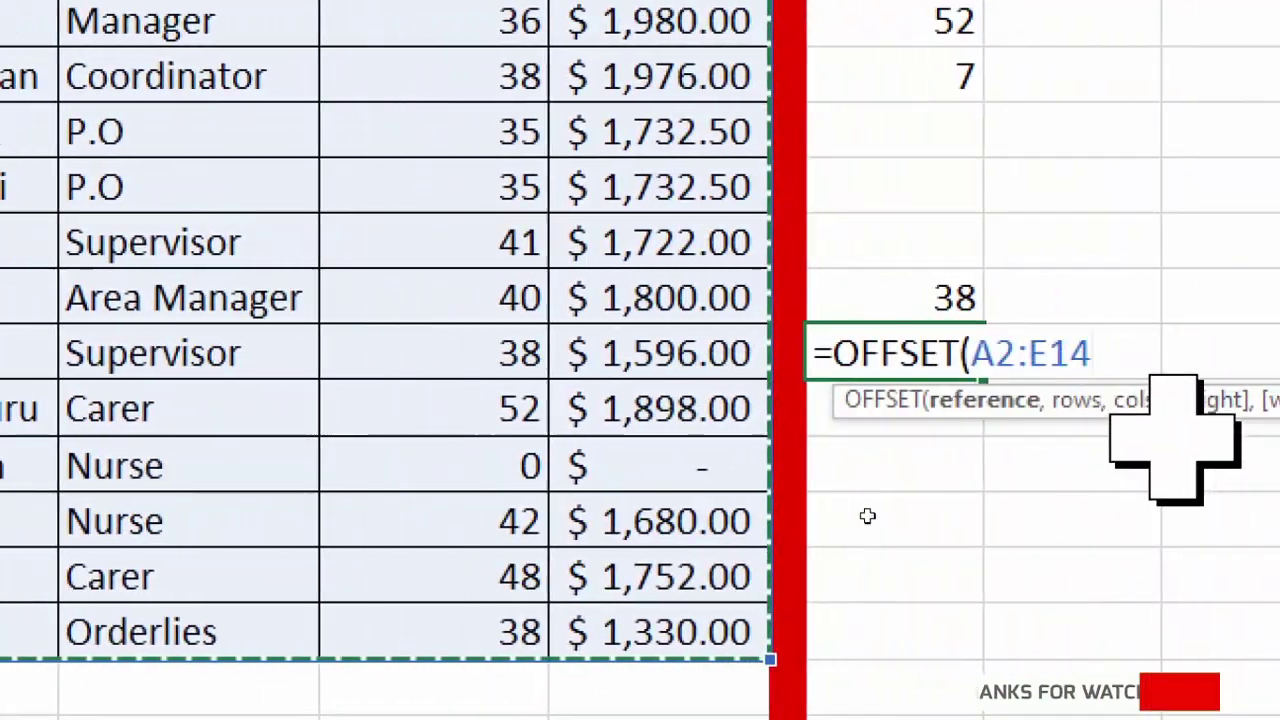
Step: Complete the OFFSET formula with 5 rows, 3 columns, height 1 and width 1, and enter it
{"action": "type", "text": ",5"}
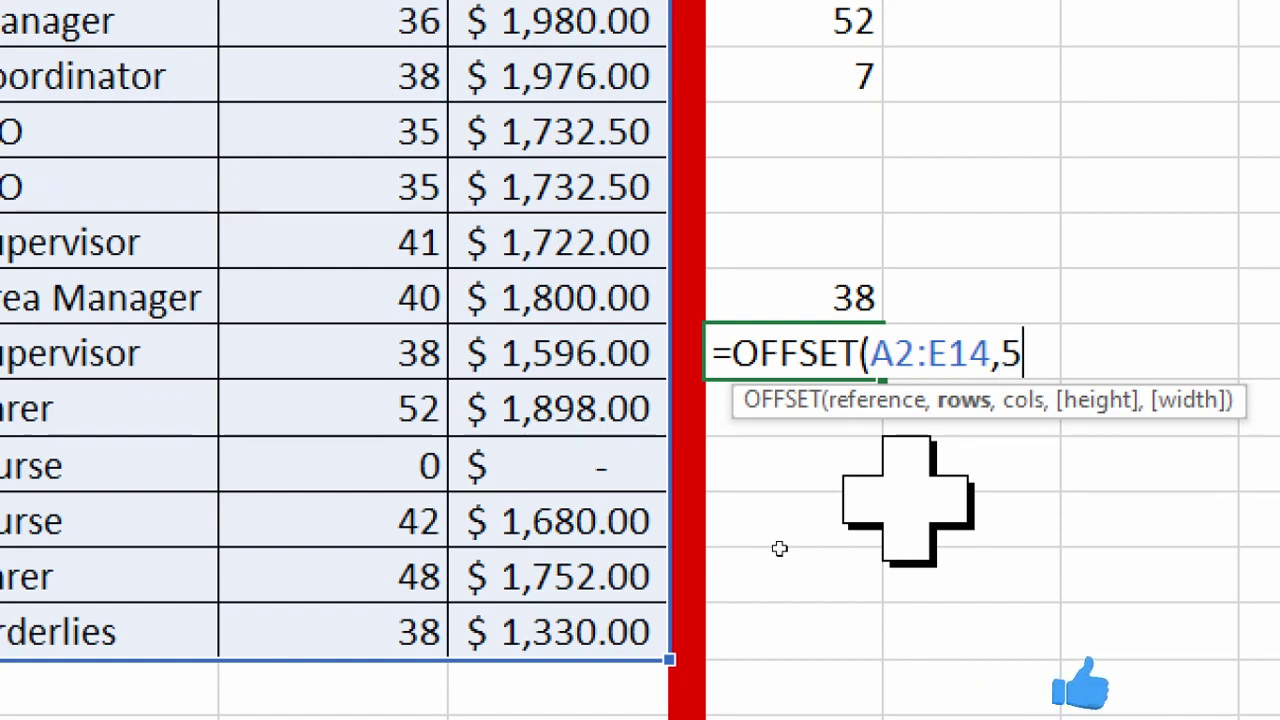
{"action": "type", "text": ","}
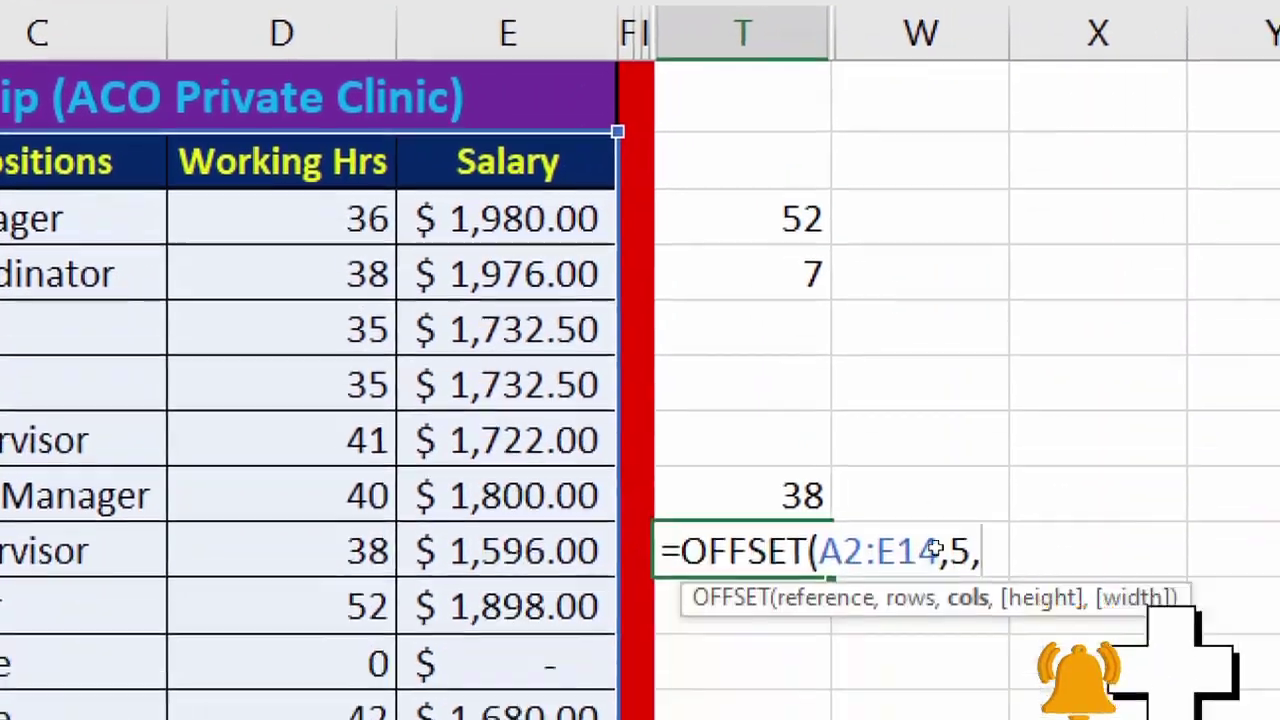
{"action": "type", "text": "3"}
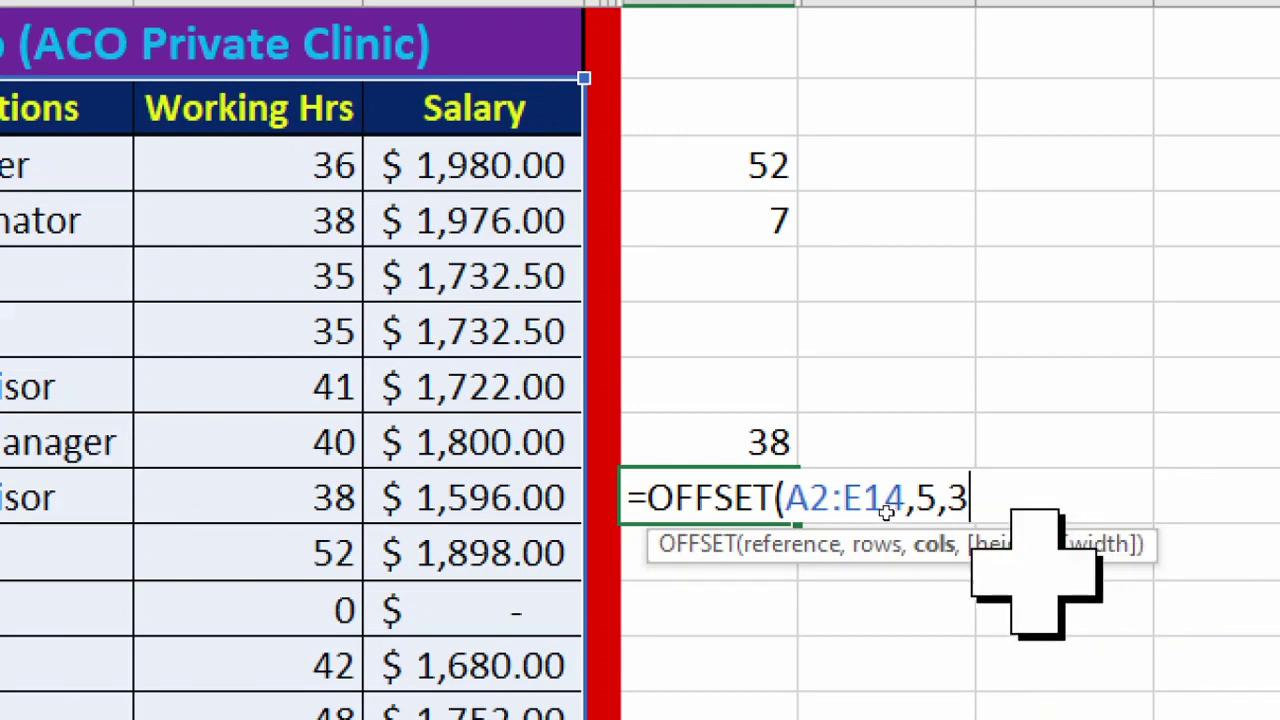
{"action": "type", "text": ","}
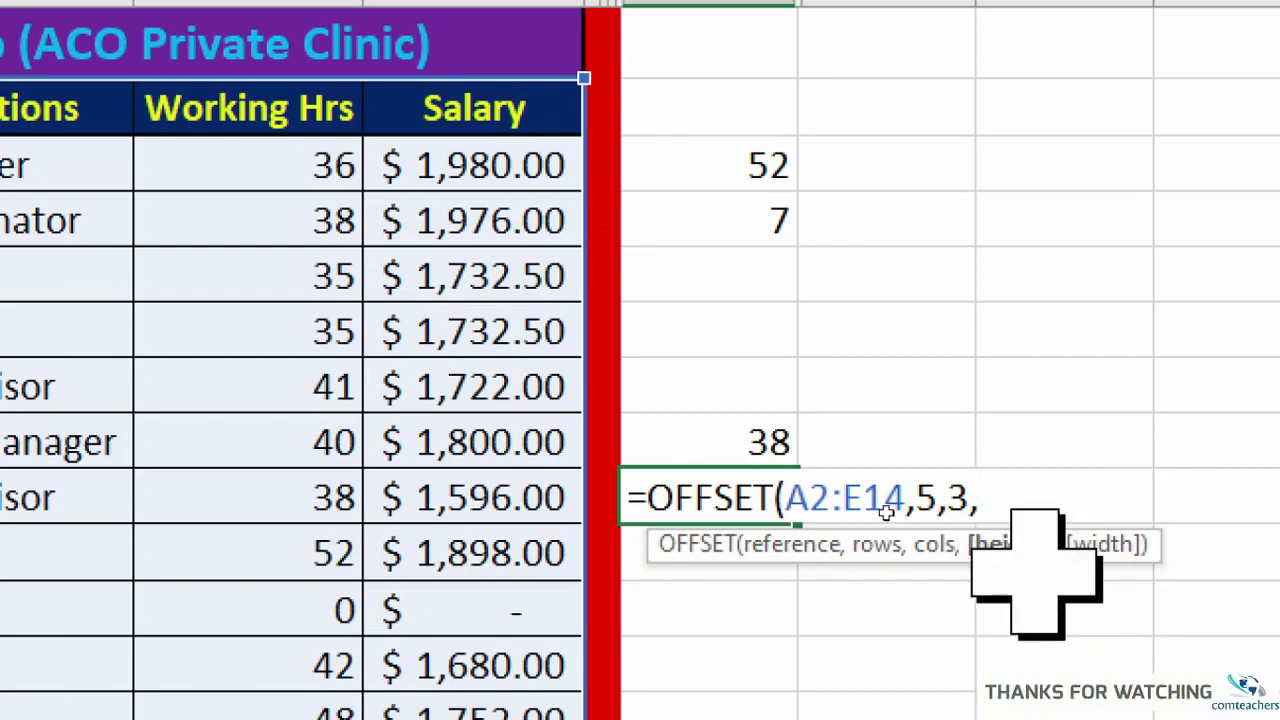
{"action": "type", "text": "1"}
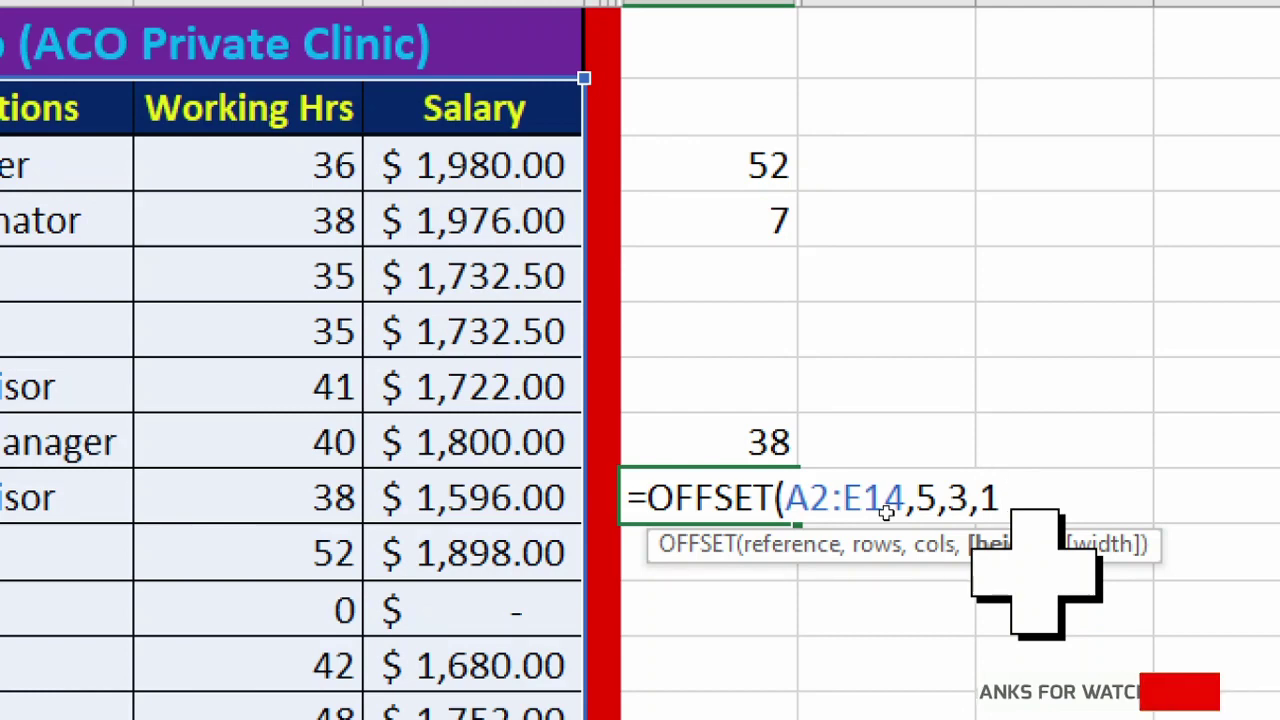
{"action": "type", "text": ",1"}
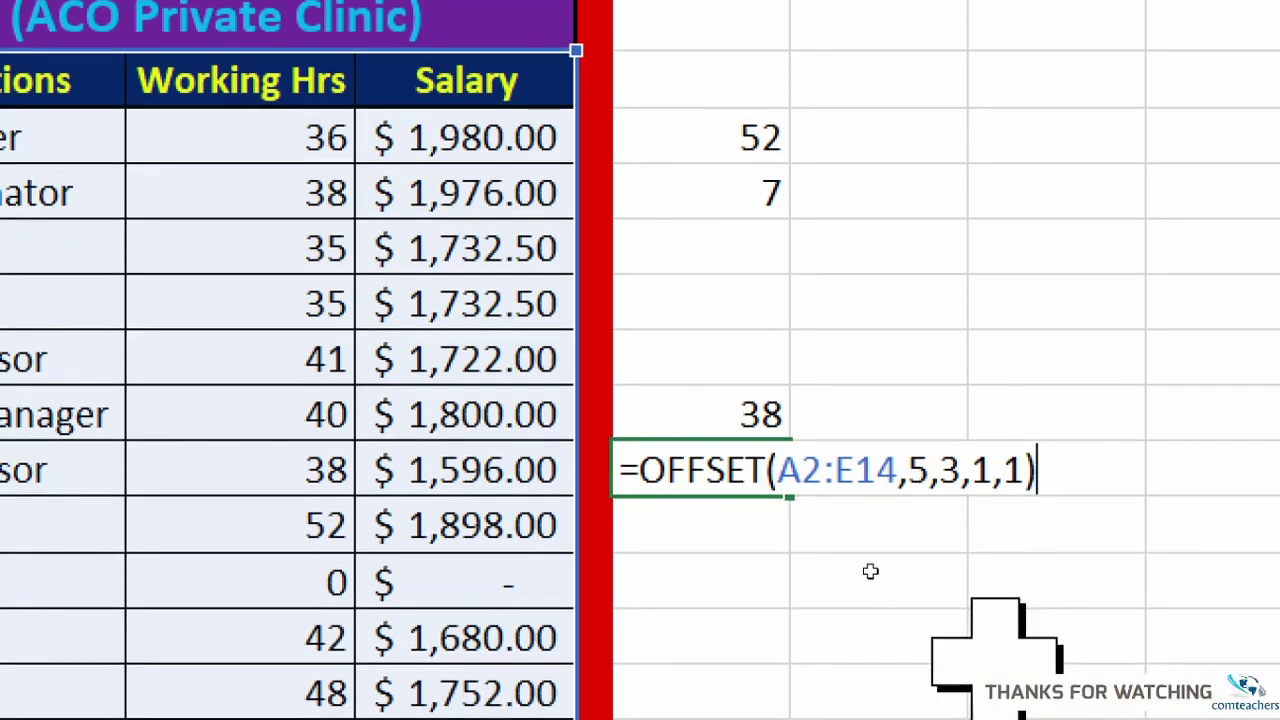
{"action": "key", "text": "Return"}
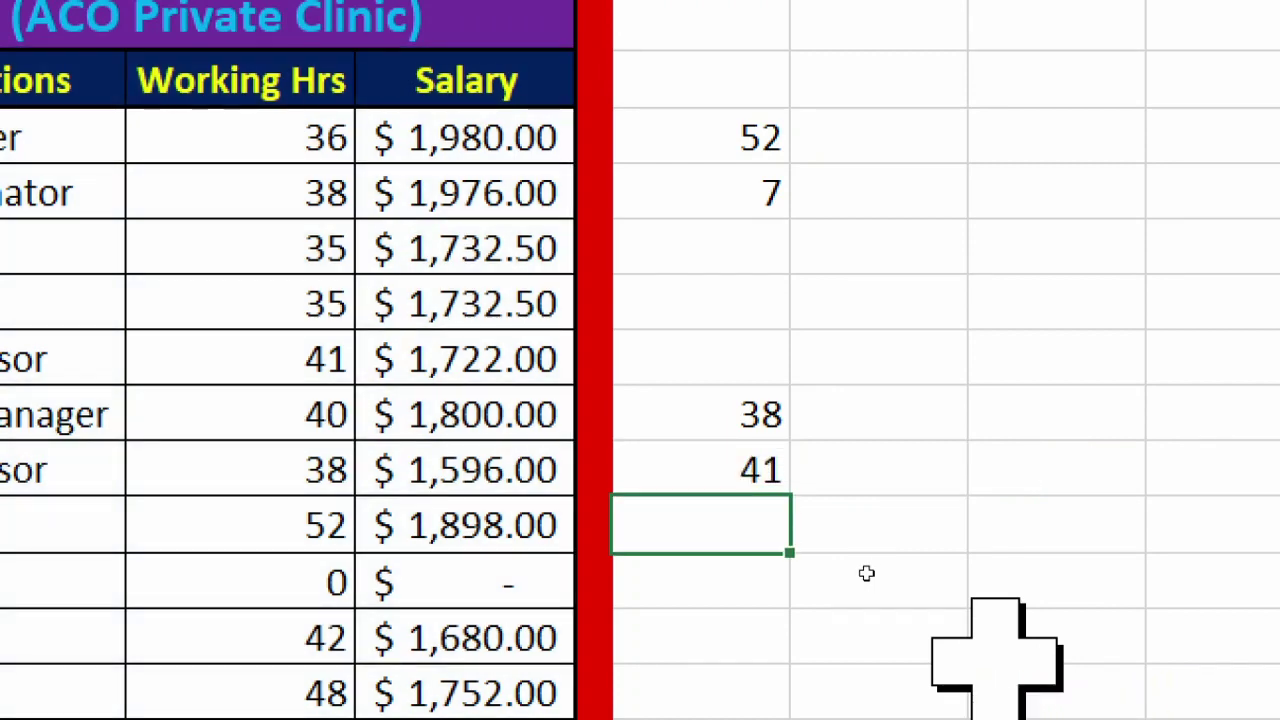
Step: Review the reference and rows arguments of the OFFSET formula in T9 against the table's Staff ID header cell
{"action": "left_click", "coordinate": [737, 477]}
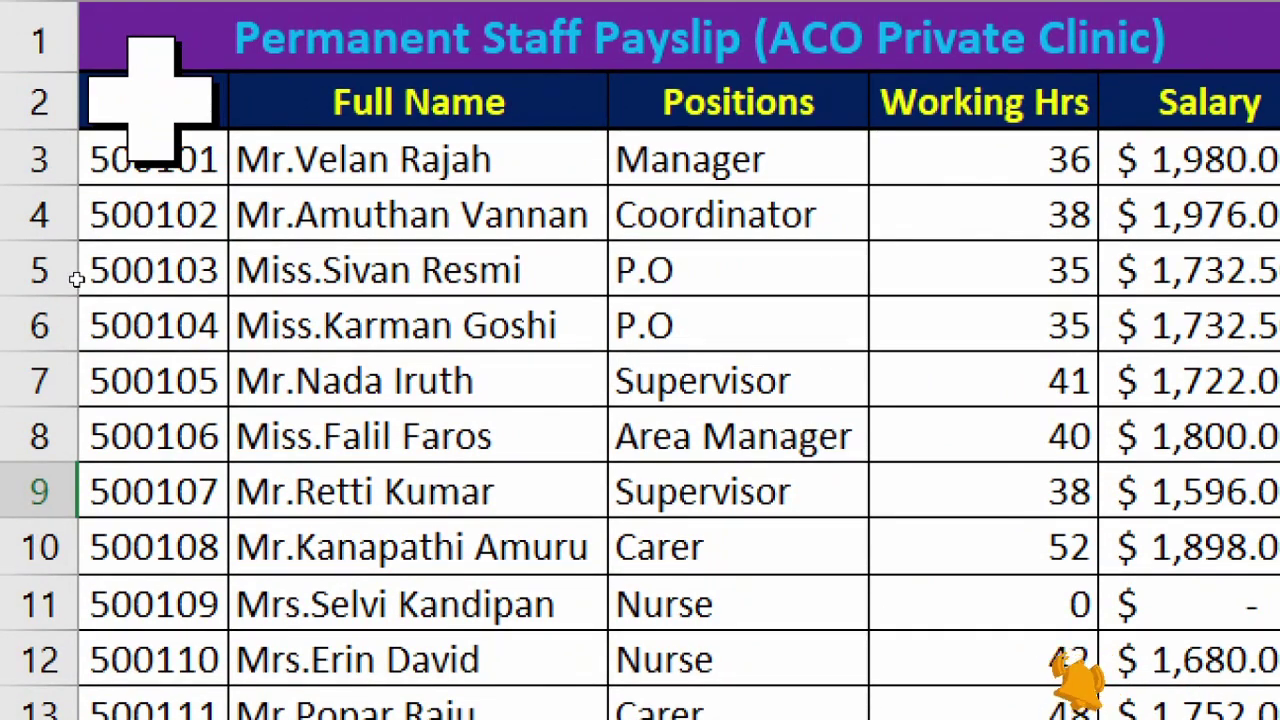
{"action": "left_click", "coordinate": [153, 95]}
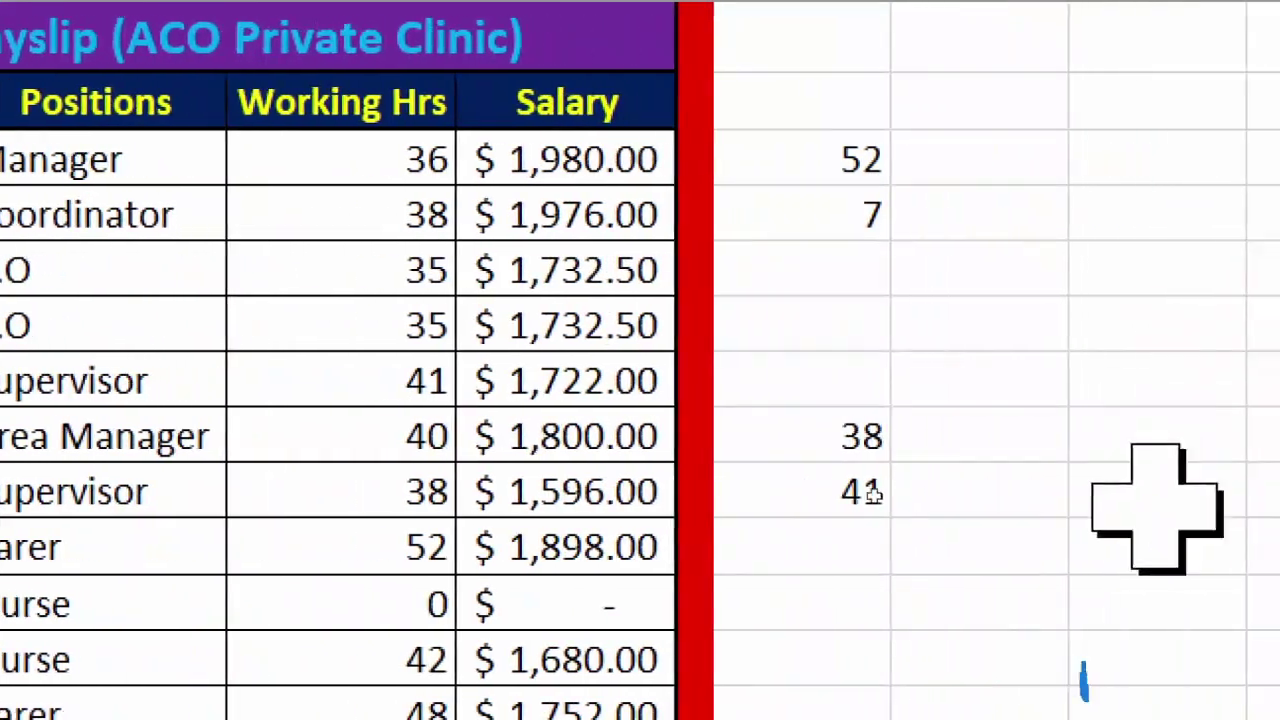
{"action": "double_click", "coordinate": [728, 473]}
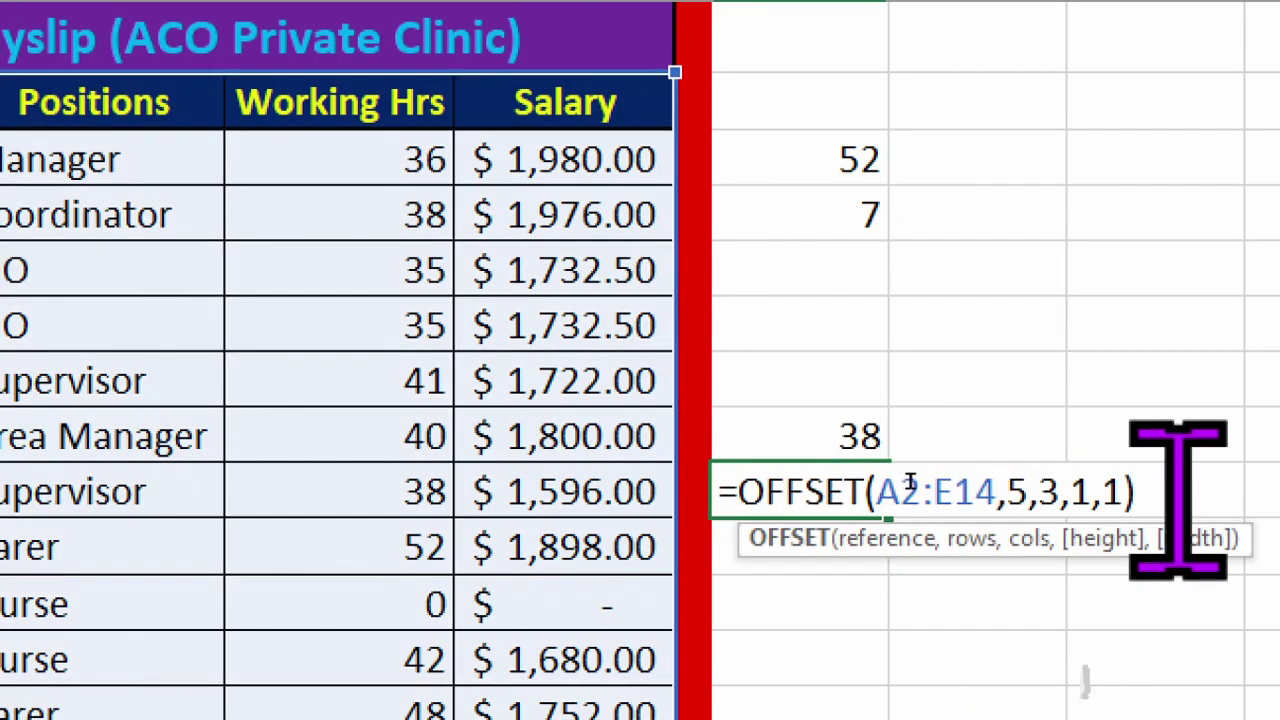
{"action": "left_click", "coordinate": [916, 482]}
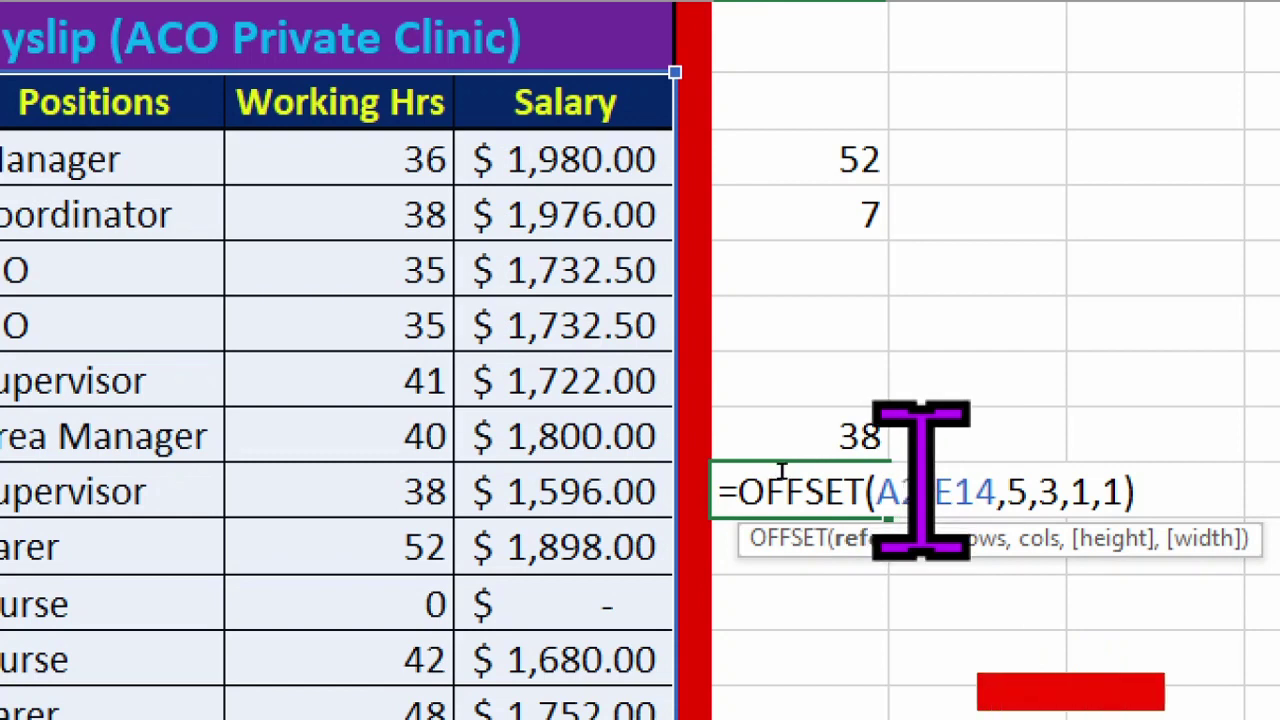
{"action": "left_click_drag", "start_coordinate": [922, 481], "coordinate": [878, 480]}
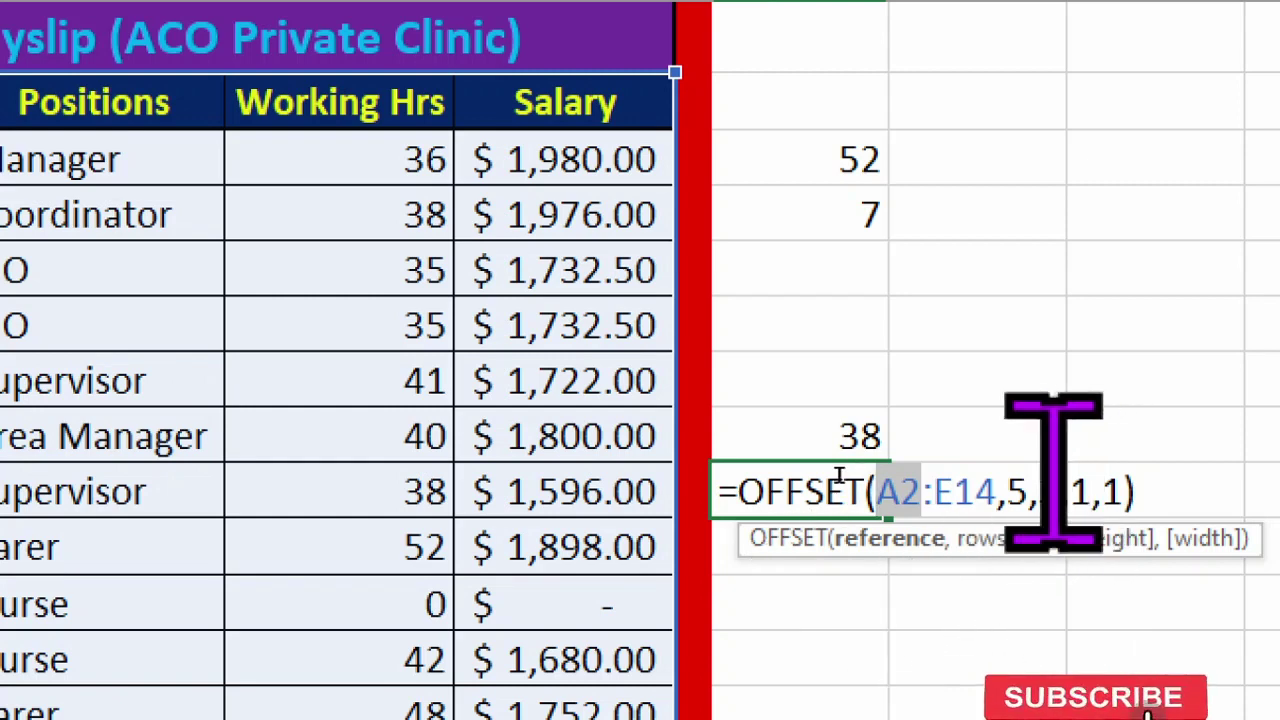
{"action": "left_click", "coordinate": [1030, 499]}
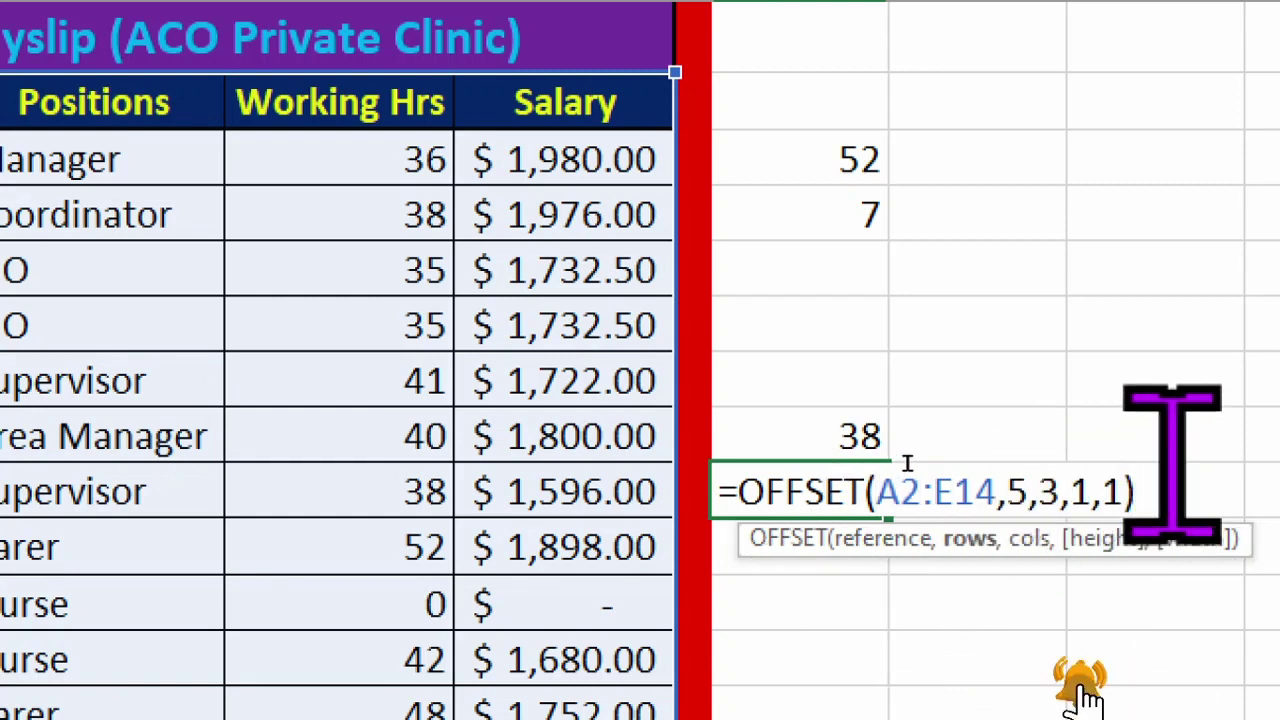
{"action": "left_click", "coordinate": [1160, 488]}
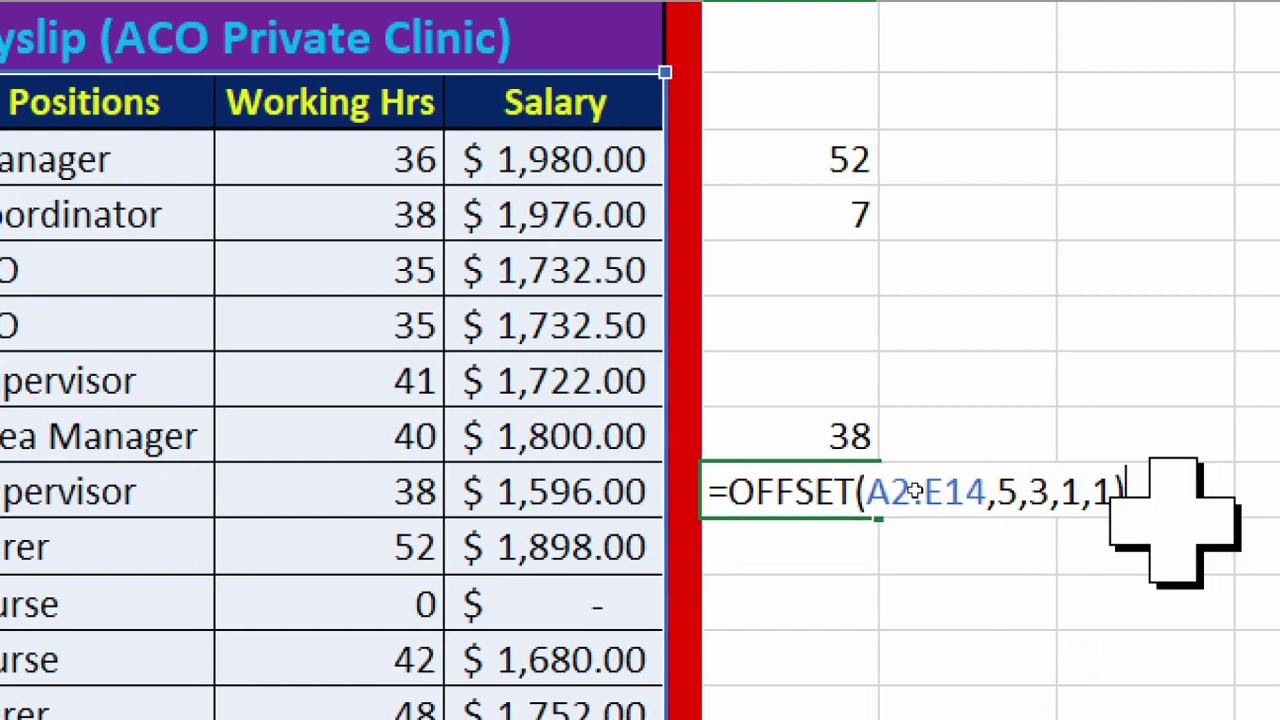
{"action": "key", "text": "Return"}
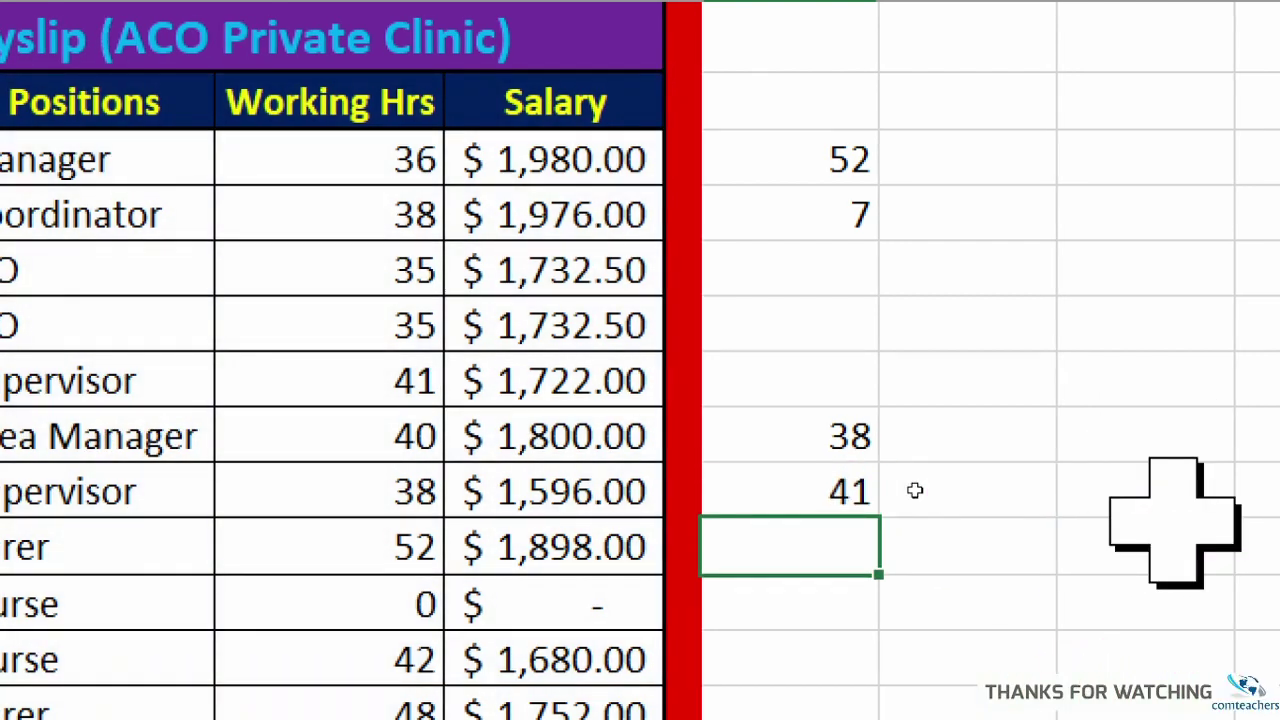
Step: Trace the OFFSET result in T9 back to the working hours in D7, counting through the rows from Staff ID cell A2
{"action": "left_click", "coordinate": [838, 510]}
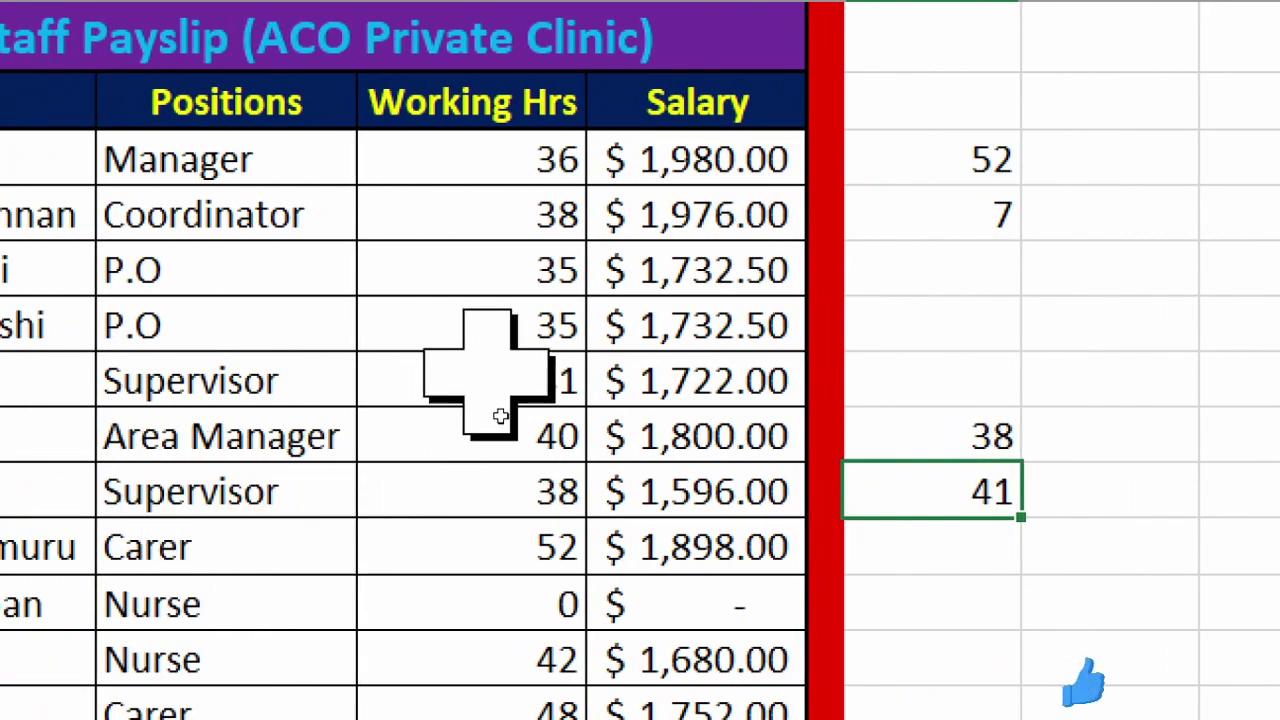
{"action": "left_click", "coordinate": [495, 385]}
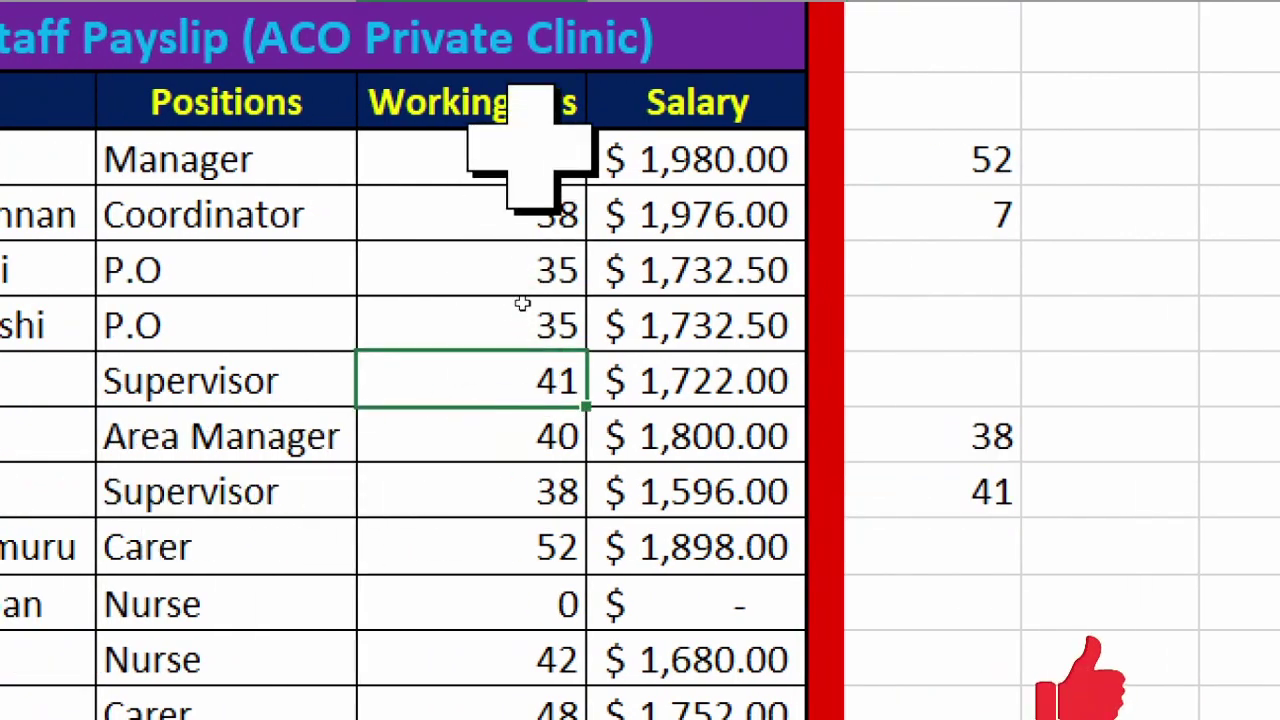
{"action": "left_click_drag", "start_coordinate": [530, 150], "coordinate": [517, 322]}
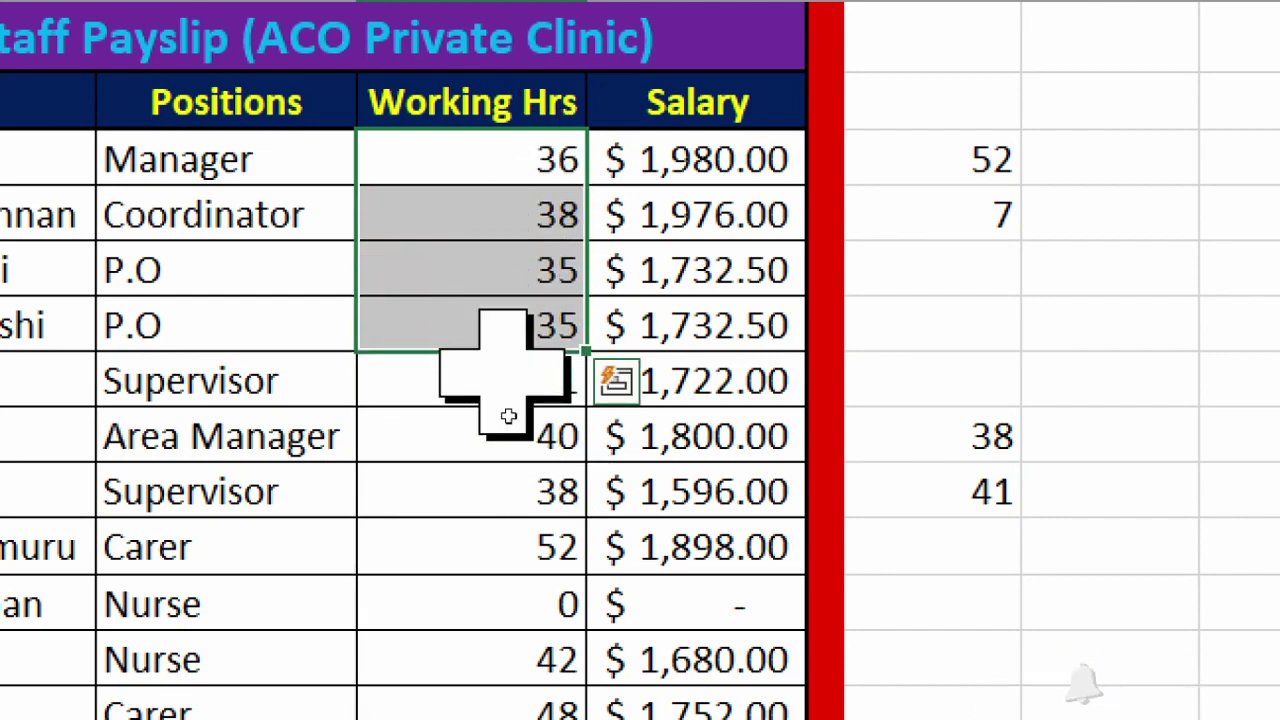
{"action": "left_click", "coordinate": [505, 372]}
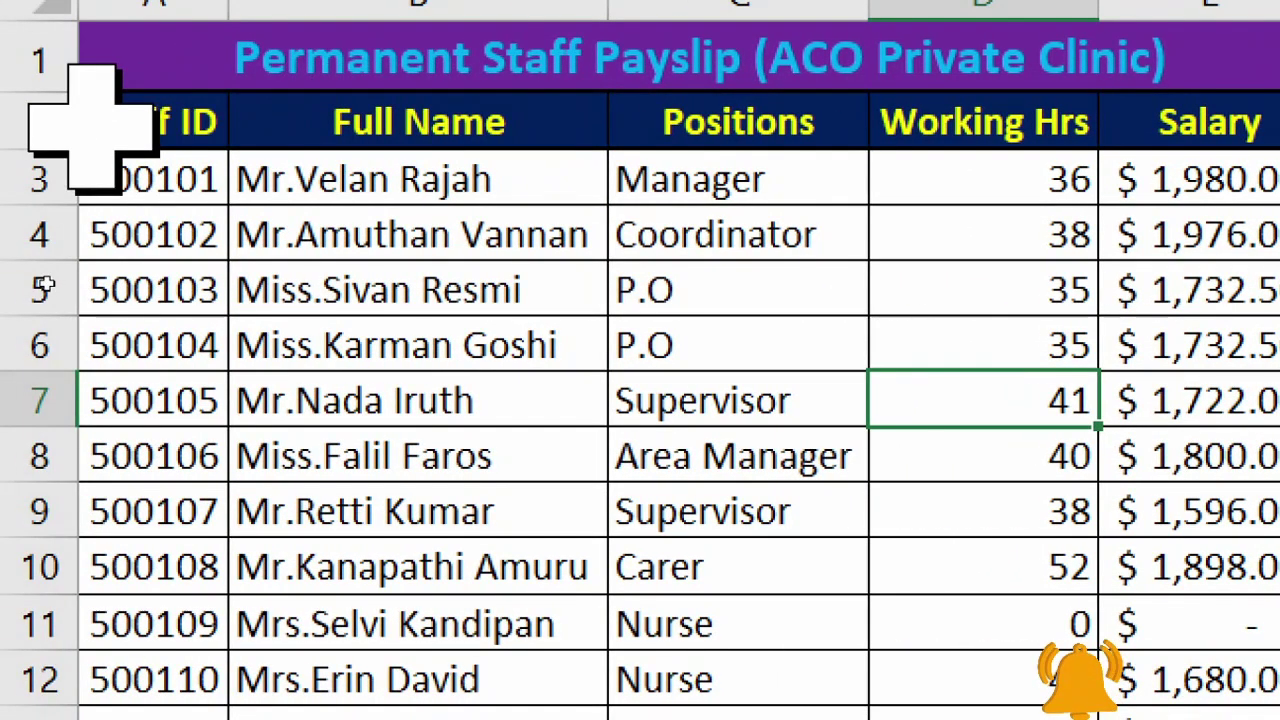
{"action": "left_click", "coordinate": [130, 120]}
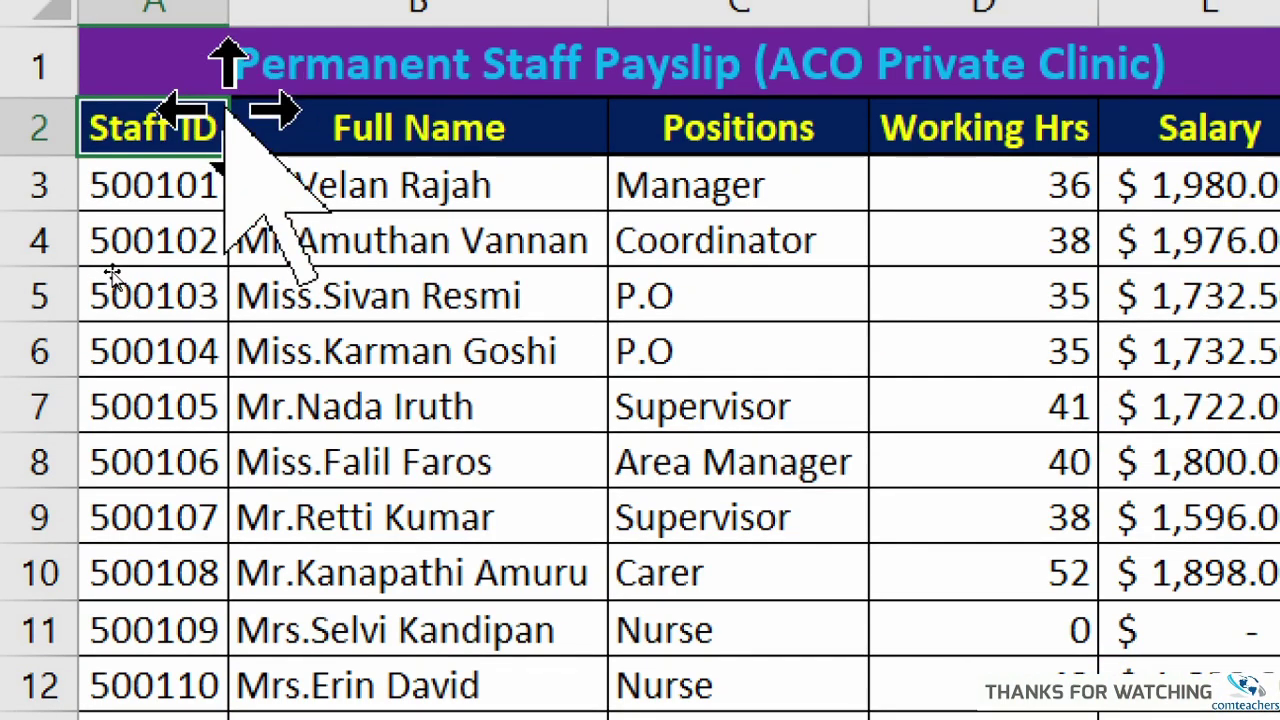
{"action": "left_click_drag", "start_coordinate": [180, 176], "coordinate": [172, 252]}
{"action": "left_click_drag", "start_coordinate": [147, 437], "coordinate": [147, 493]}
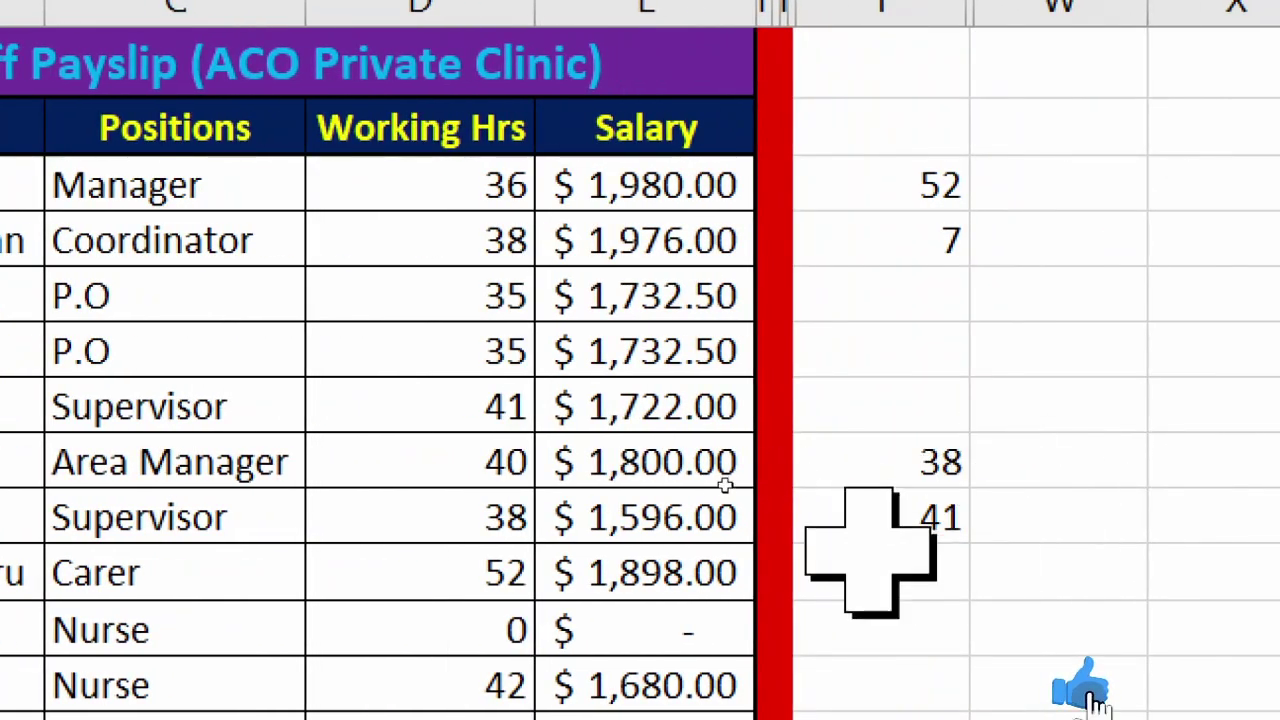
Step: Reopen the formula =OFFSET(A2:E14,5,3,1,1) in T9, examine its rows argument, and enter it again
{"action": "left_click", "coordinate": [892, 530]}
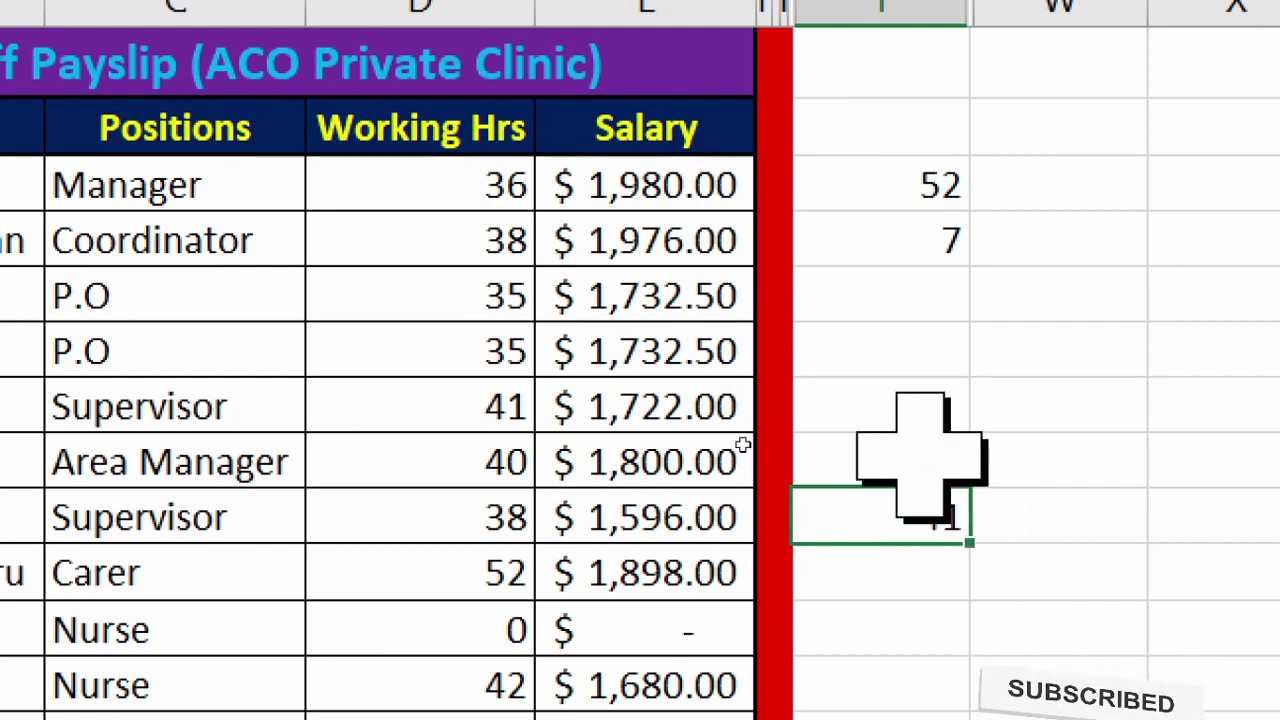
{"action": "key", "text": "Delete"}
{"action": "type", "text": "=OFFSET(A2:E14,5,3,1,1)"}
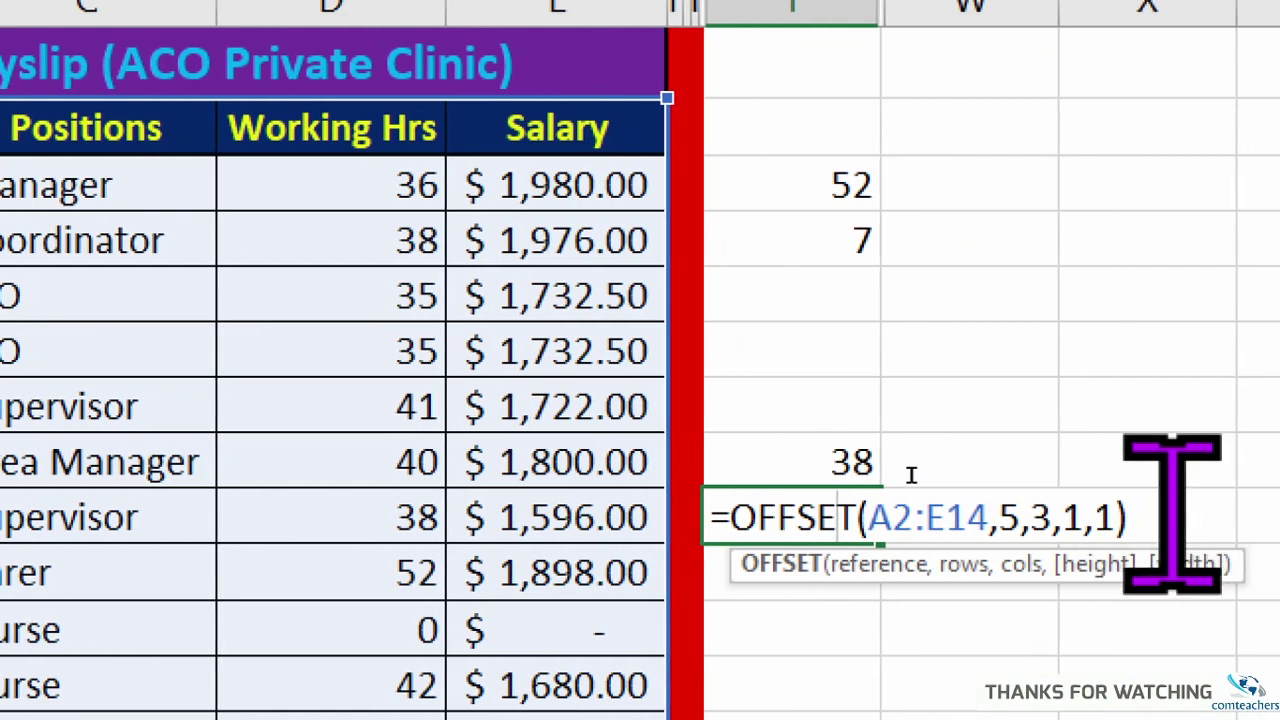
{"action": "left_click", "coordinate": [1226, 516]}
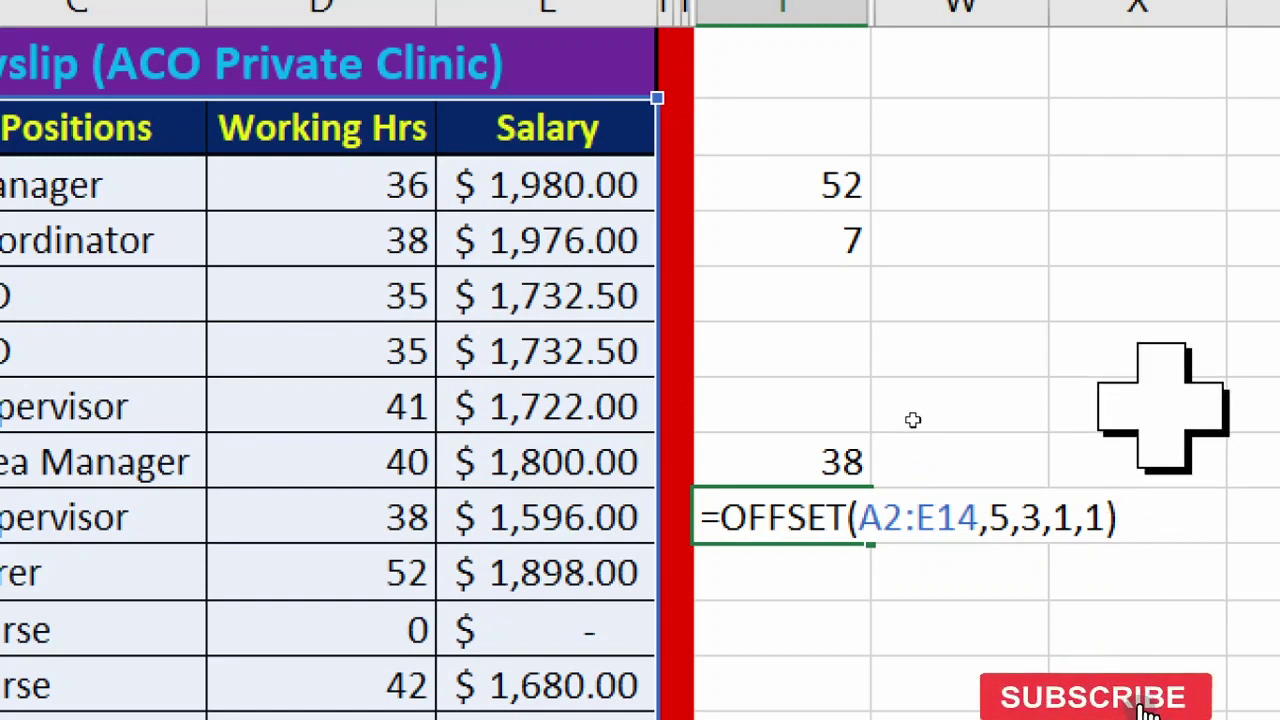
{"action": "left_click", "coordinate": [1004, 504]}
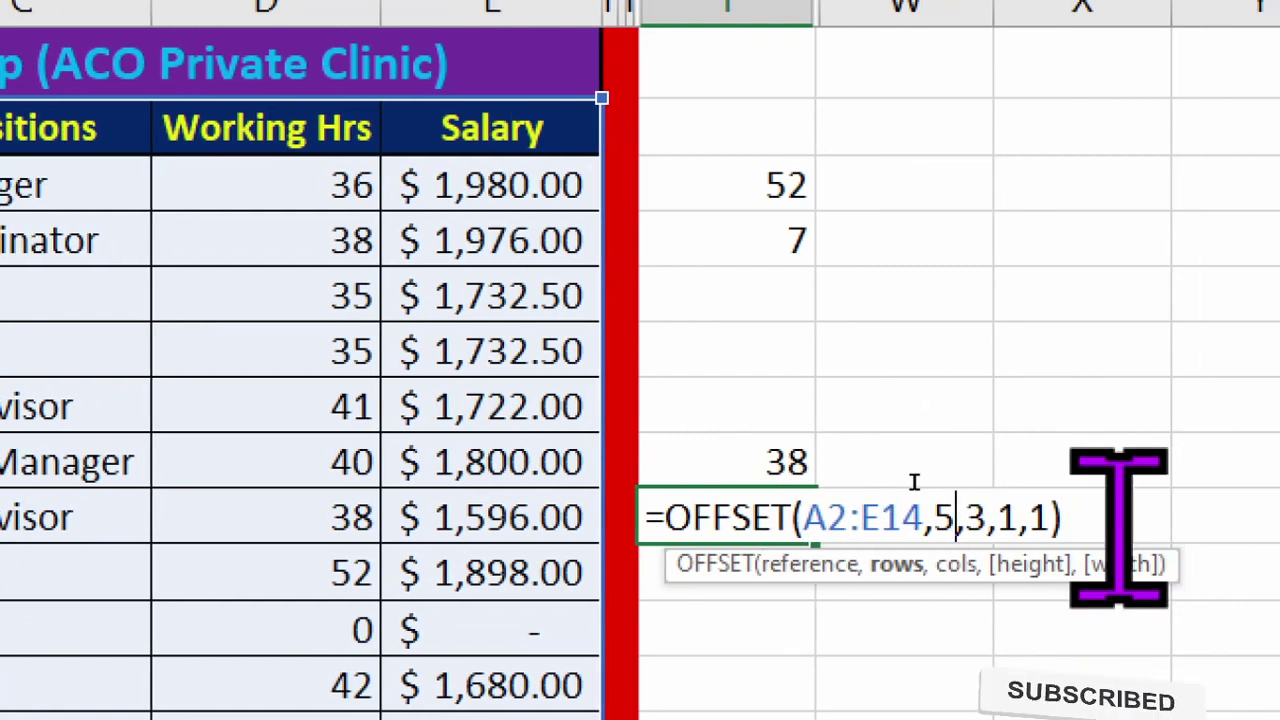
{"action": "key", "text": "End"}
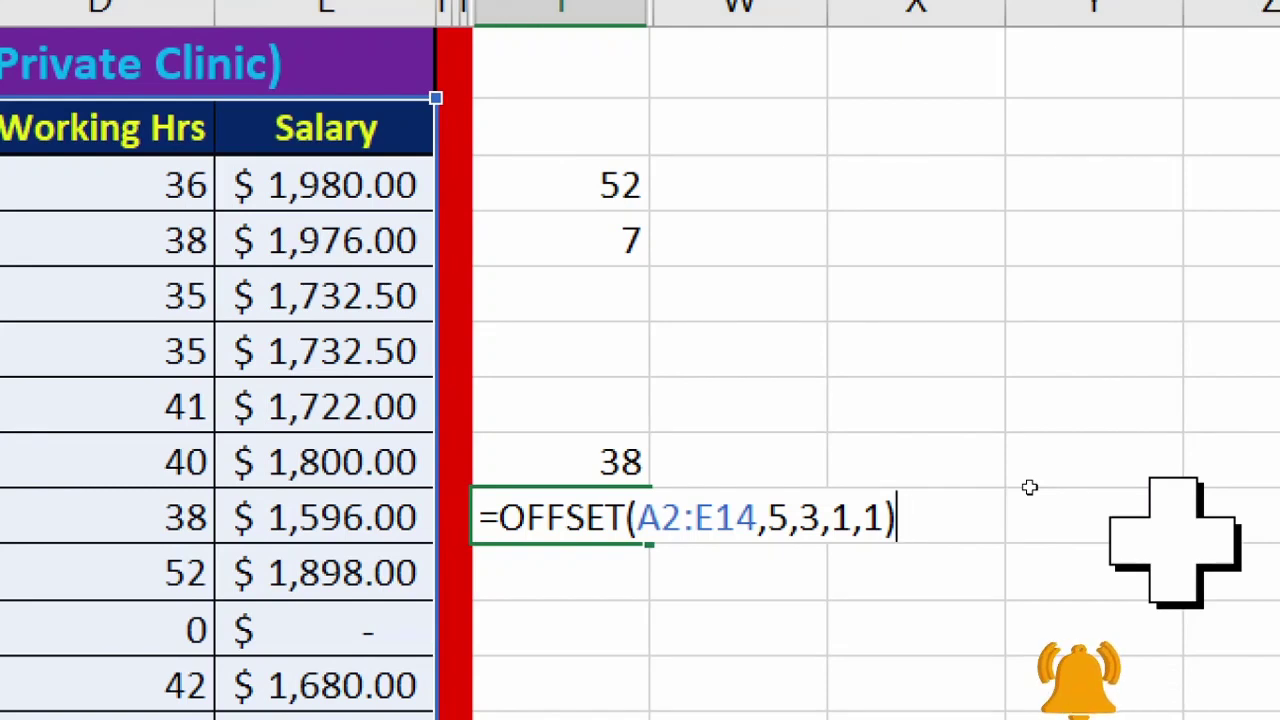
{"action": "key", "text": "Return"}
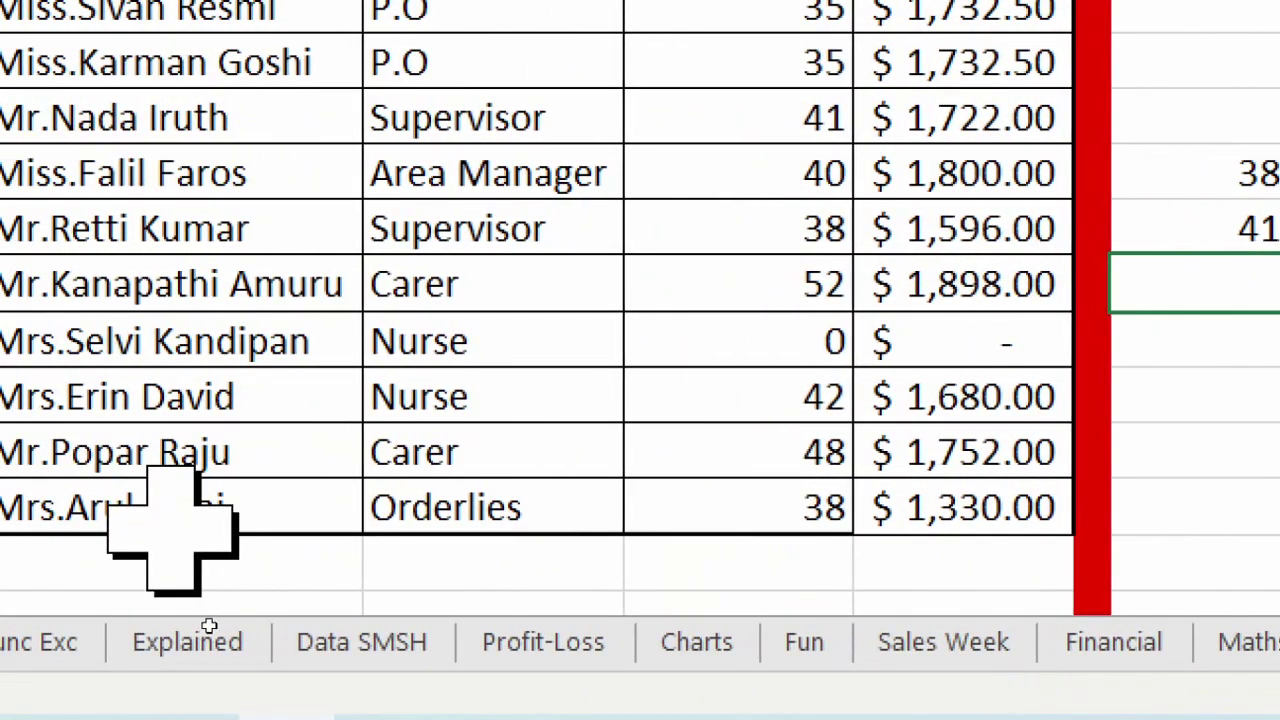
Step: Find the Indirect entry in the yellow function list below the staff table, and return to the results area
{"action": "scroll", "coordinate": [160, 535], "scroll_direction": "down", "scroll_amount": 3}
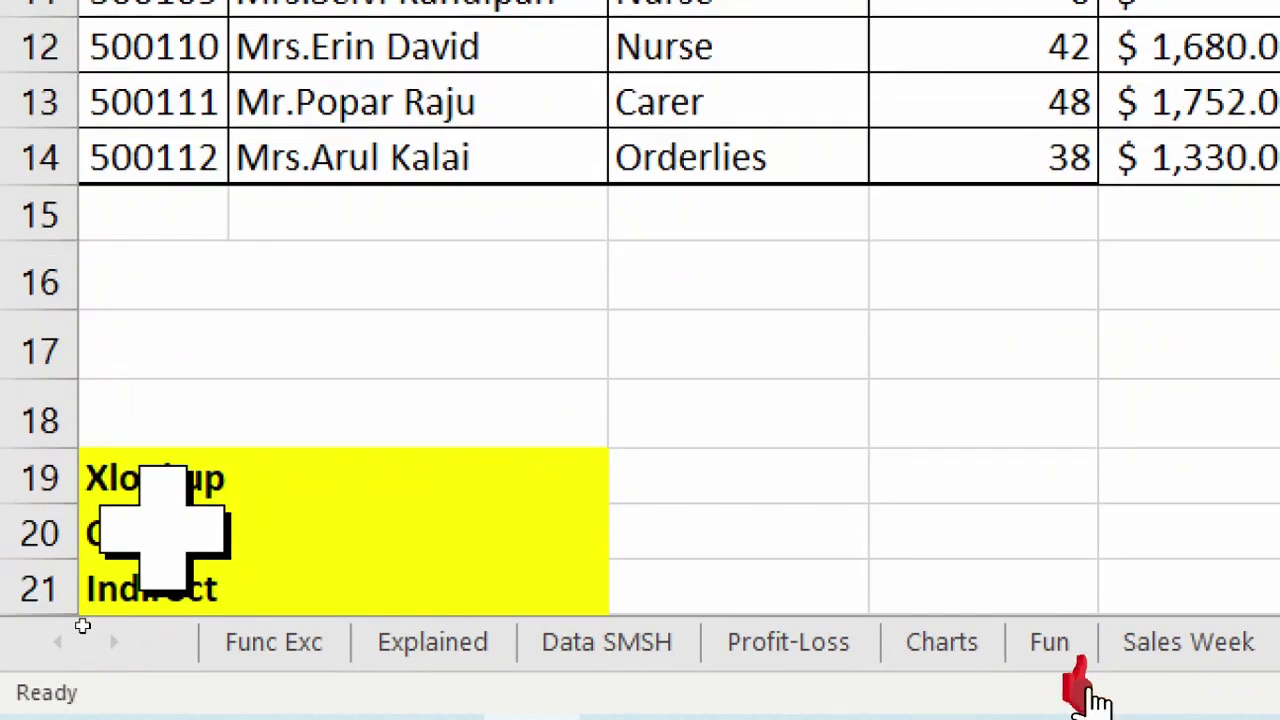
{"action": "left_click", "coordinate": [251, 440]}
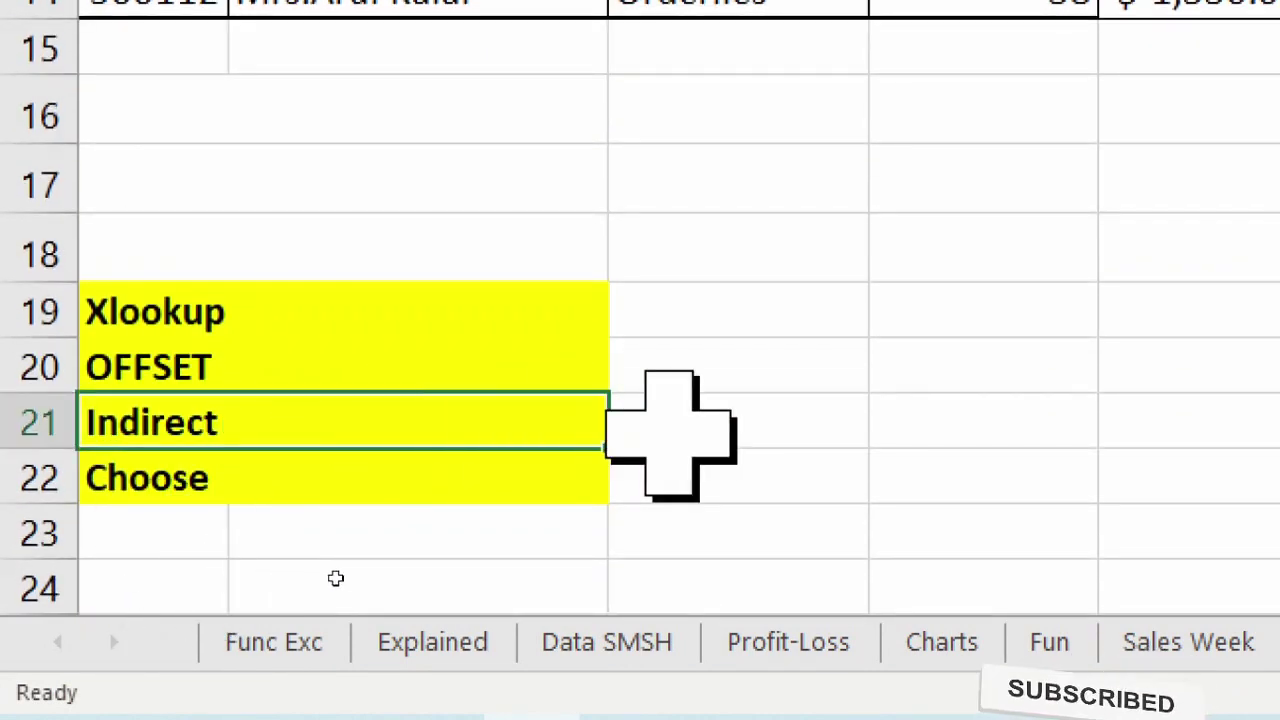
{"action": "left_click", "coordinate": [1190, 421]}
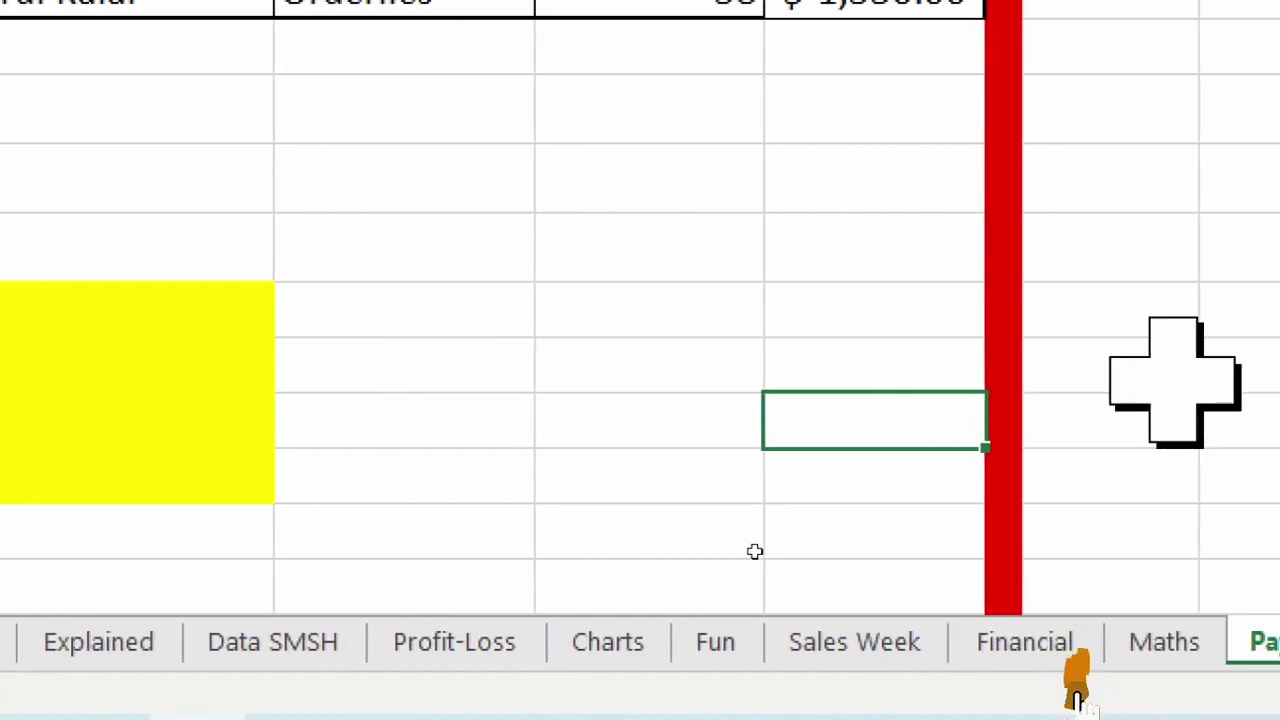
{"action": "scroll", "coordinate": [1172, 400], "scroll_direction": "up", "scroll_amount": 3}
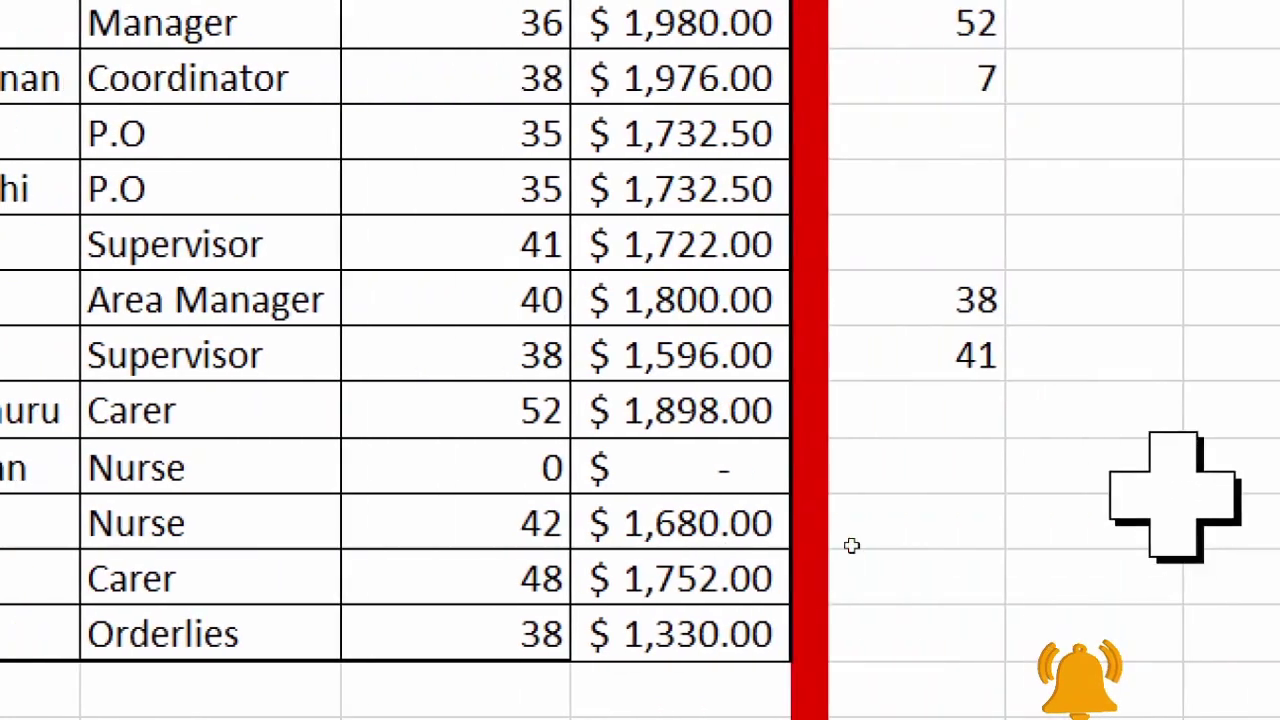
Step: Enter the text e13 in cell W9 and the formula =INDIRECT(W9) in the adjacent cell X9
{"action": "left_click", "coordinate": [1108, 355]}
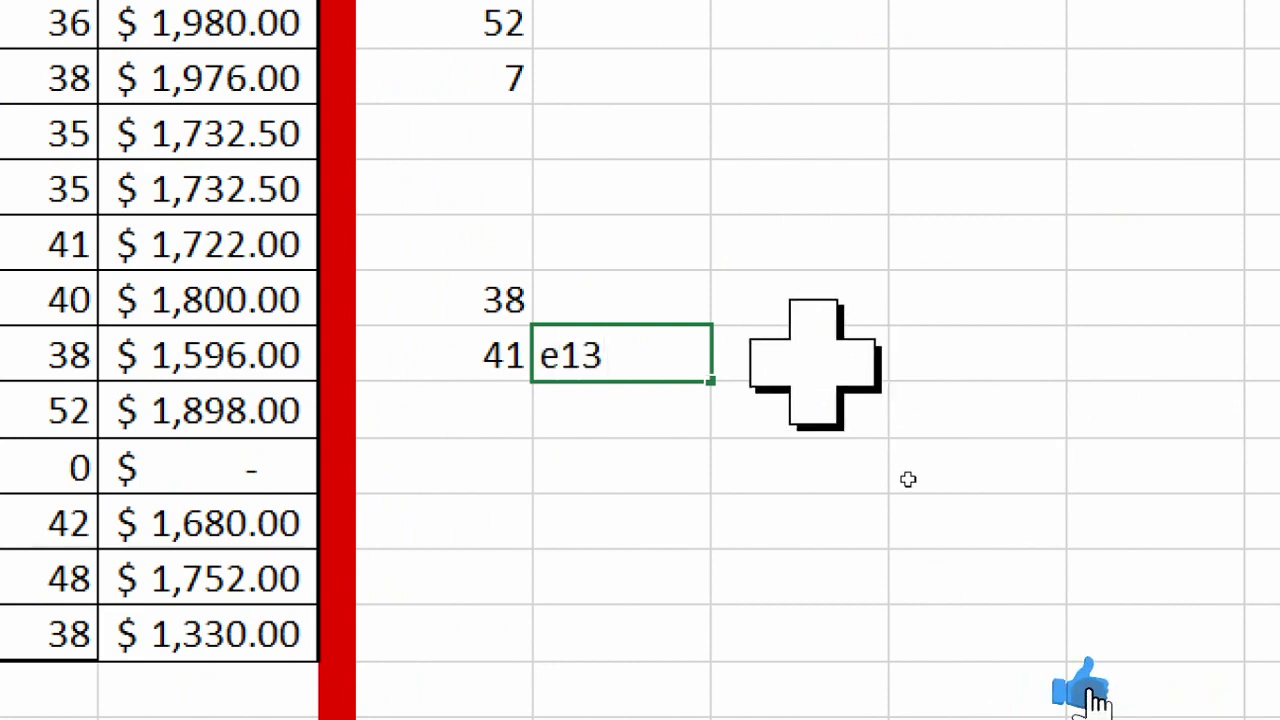
{"action": "key", "text": "Tab"}
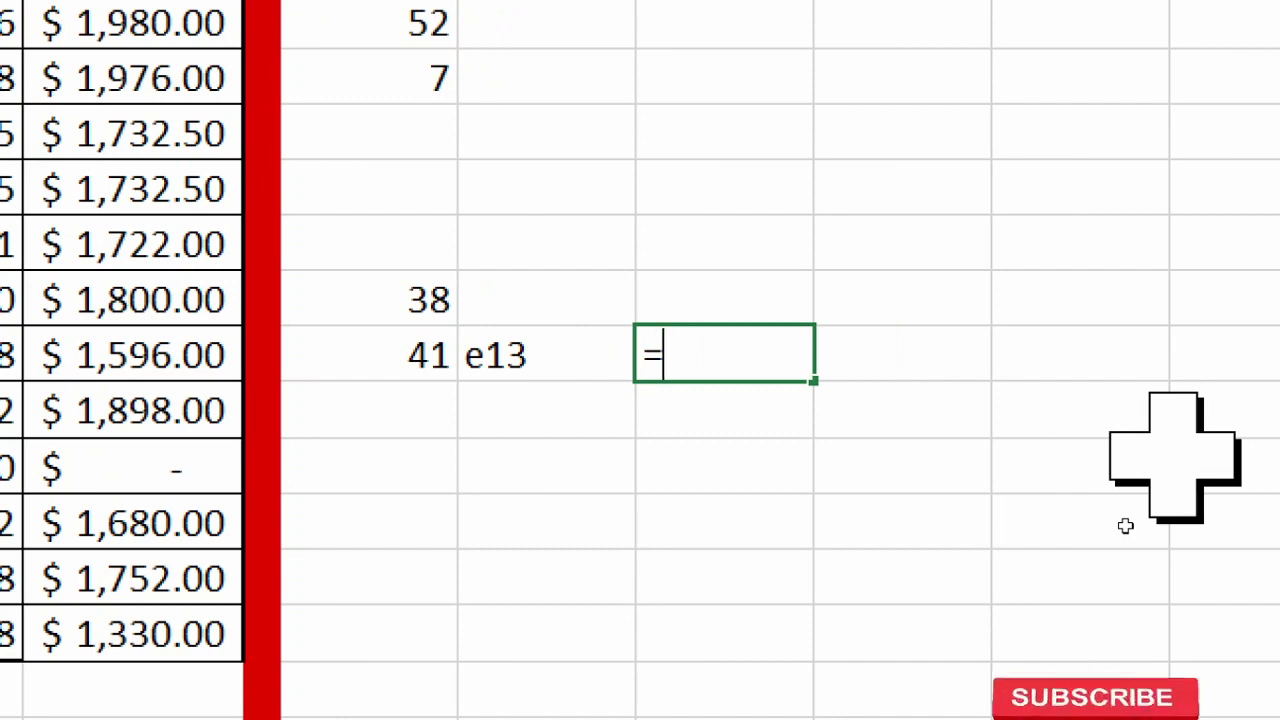
{"action": "type", "text": "=ind"}
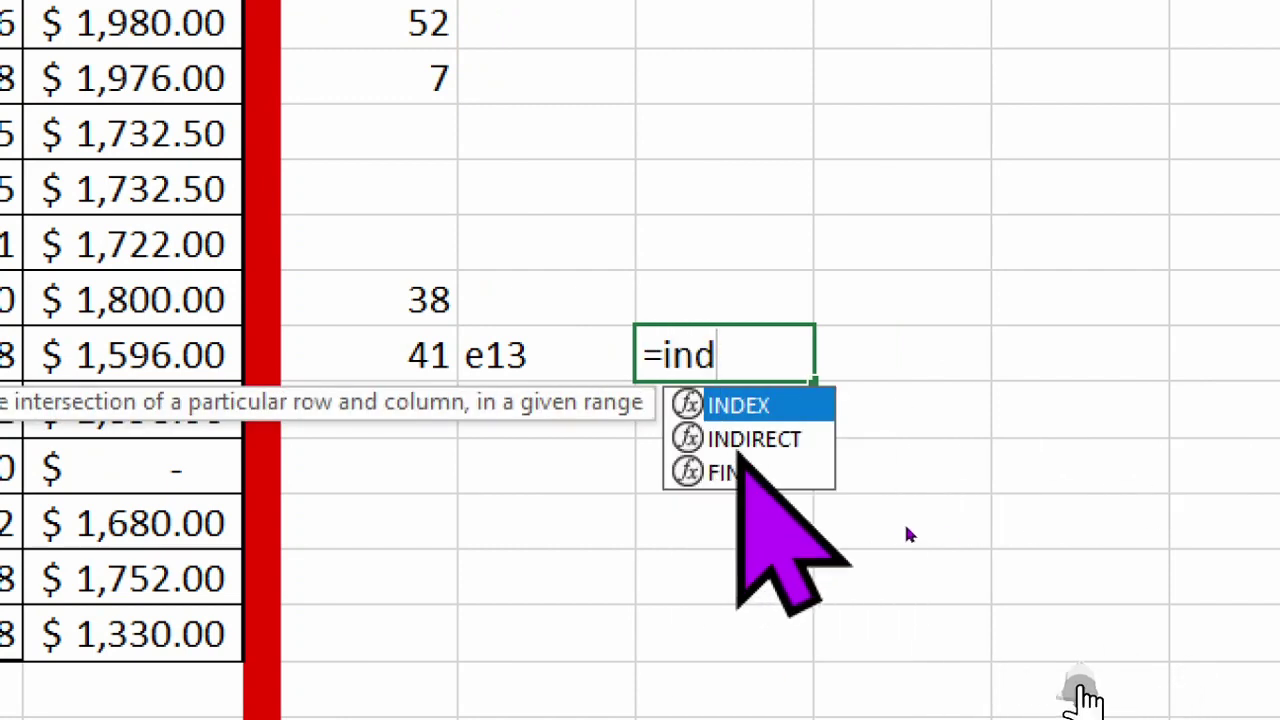
{"action": "key", "text": "Down"}
{"action": "key", "text": "Tab"}
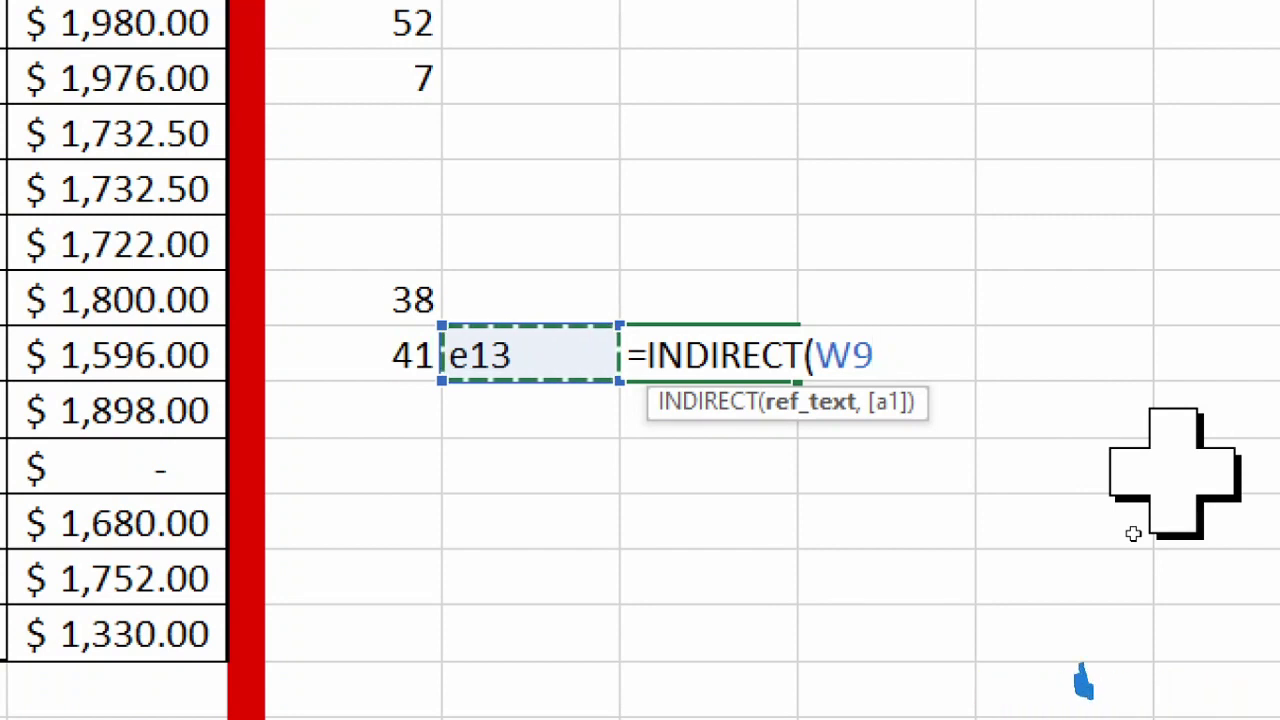
{"action": "type", "text": ")"}
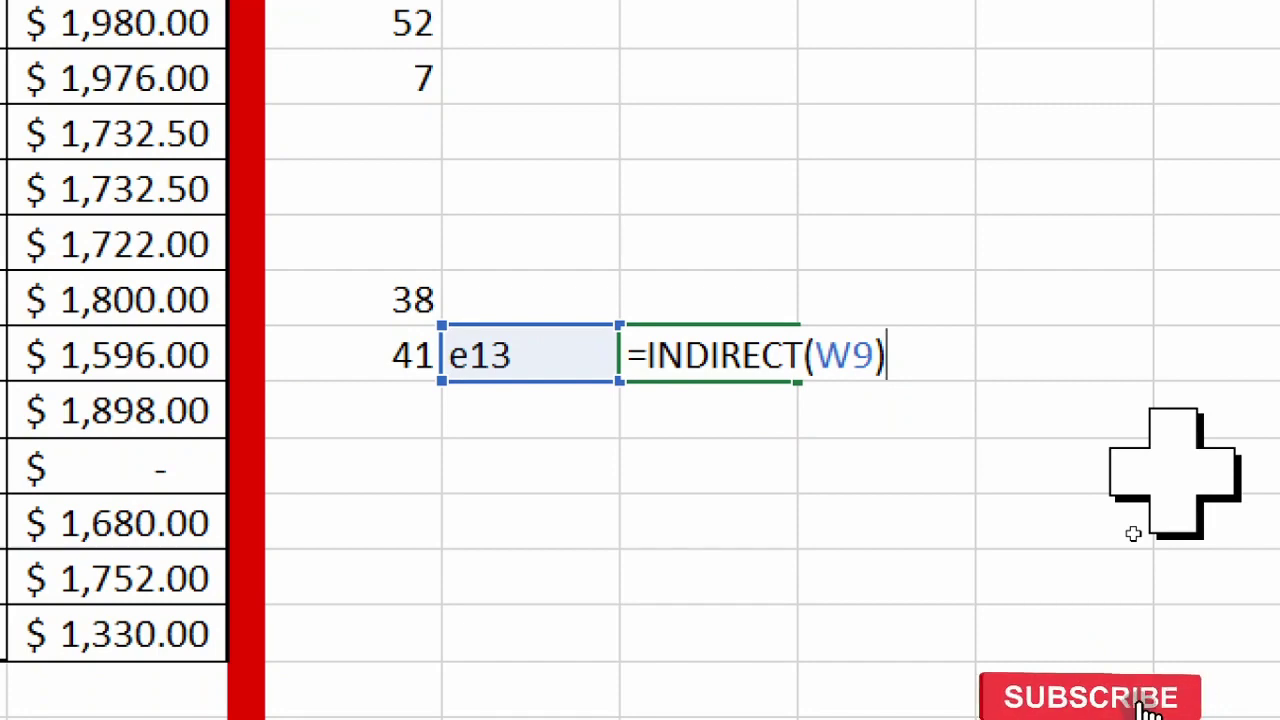
{"action": "key", "text": "Return"}
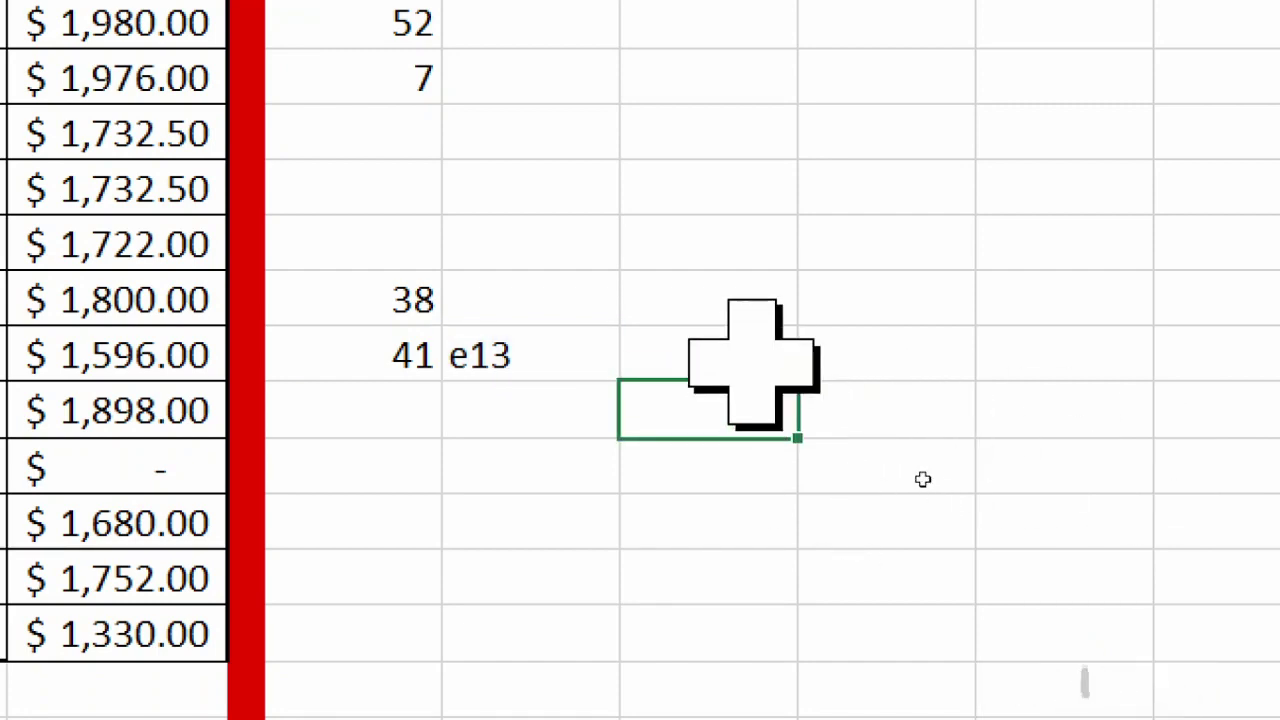
Step: Compare the INDIRECT result in X9 with the salary in E13, and find the Choose entry in the yellow function list
{"action": "key", "text": "Up"}
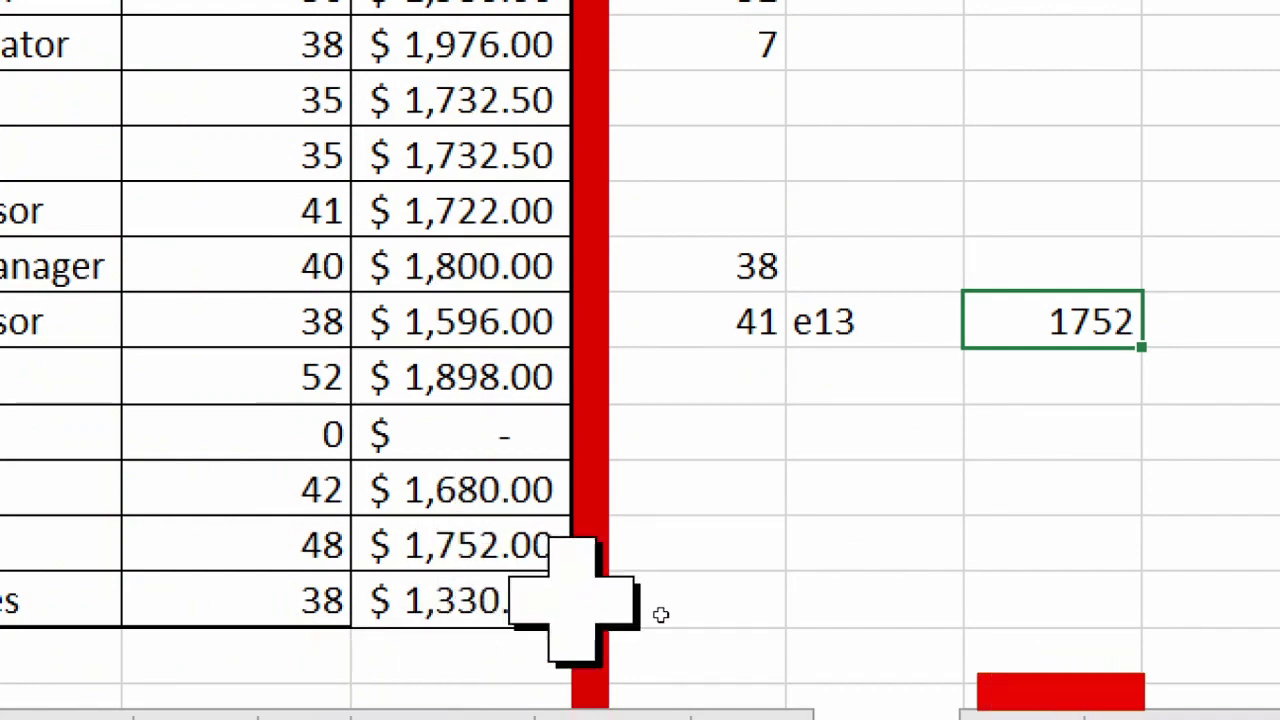
{"action": "left_click", "coordinate": [495, 544]}
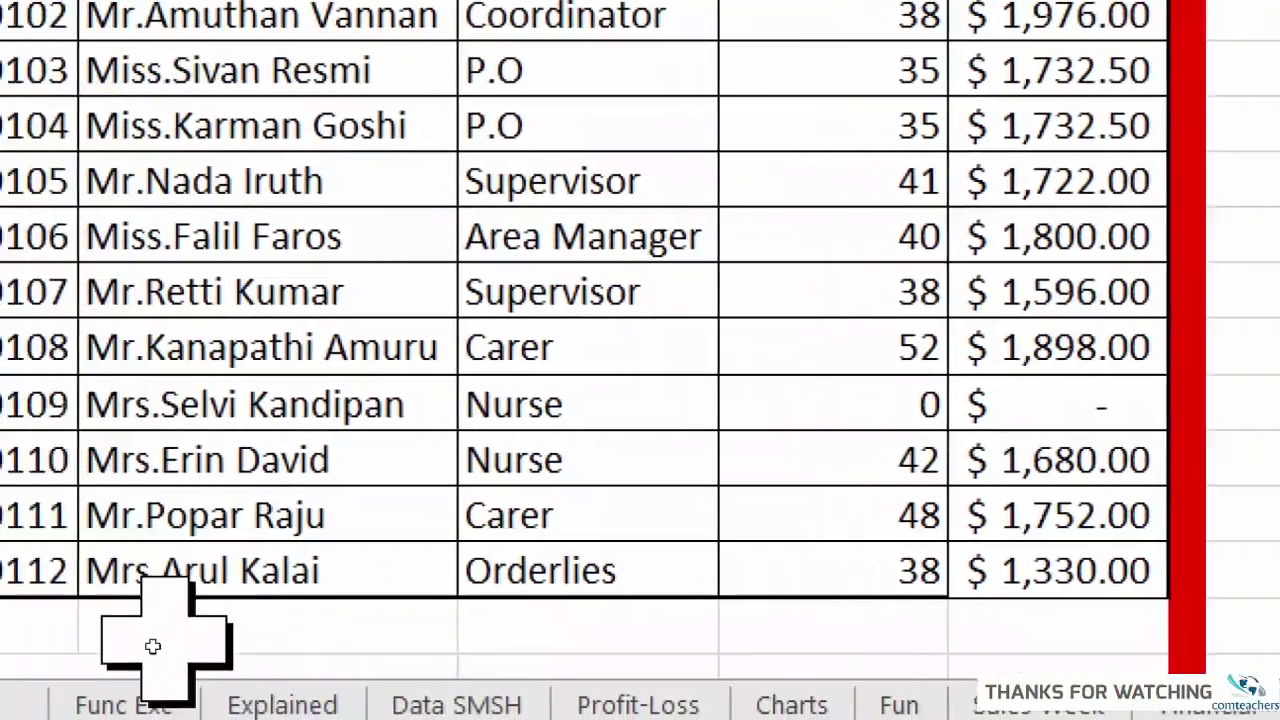
{"action": "scroll", "coordinate": [85, 607], "scroll_direction": "down", "scroll_amount": 4}
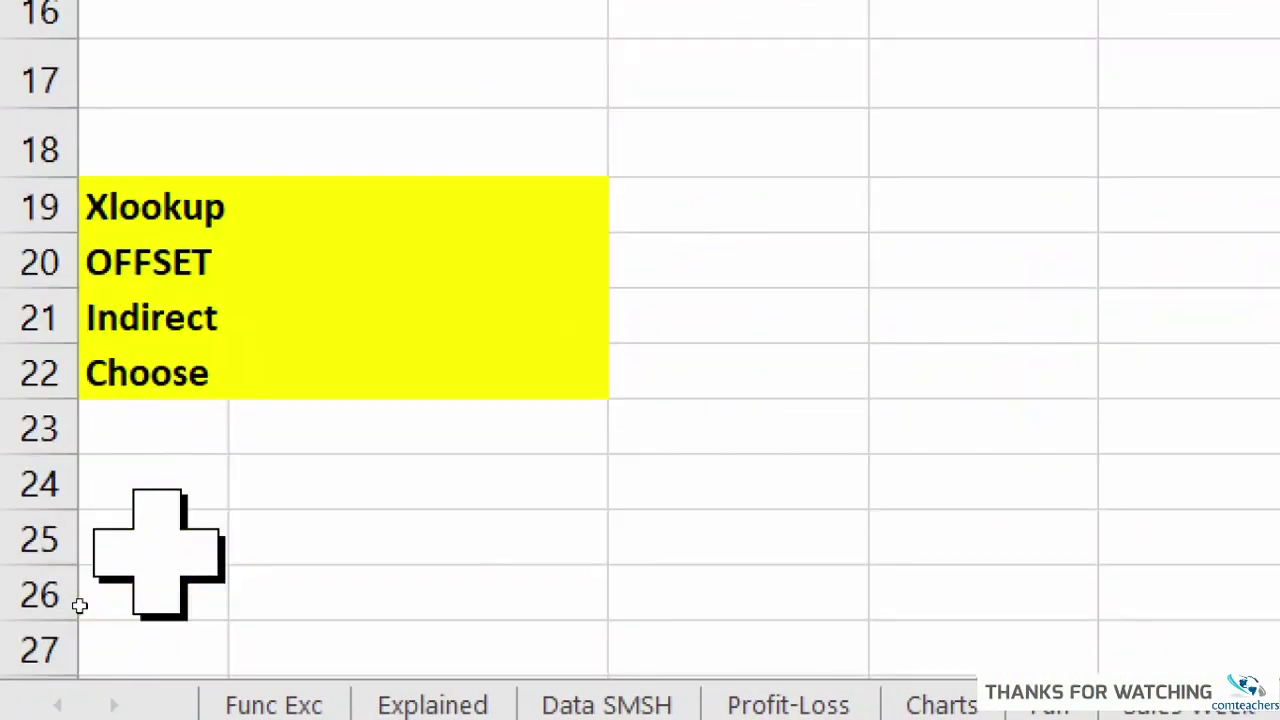
{"action": "left_click", "coordinate": [200, 365]}
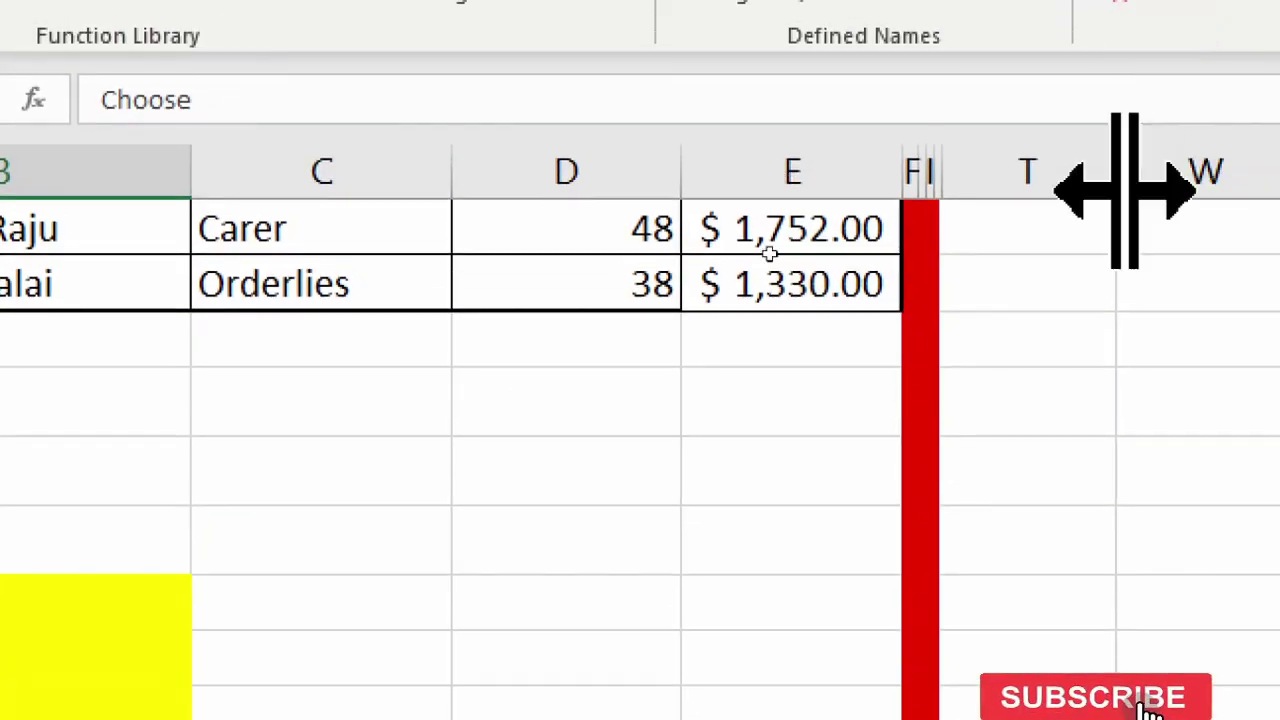
{"action": "scroll", "coordinate": [1113, 462], "scroll_direction": "up", "scroll_amount": 4}
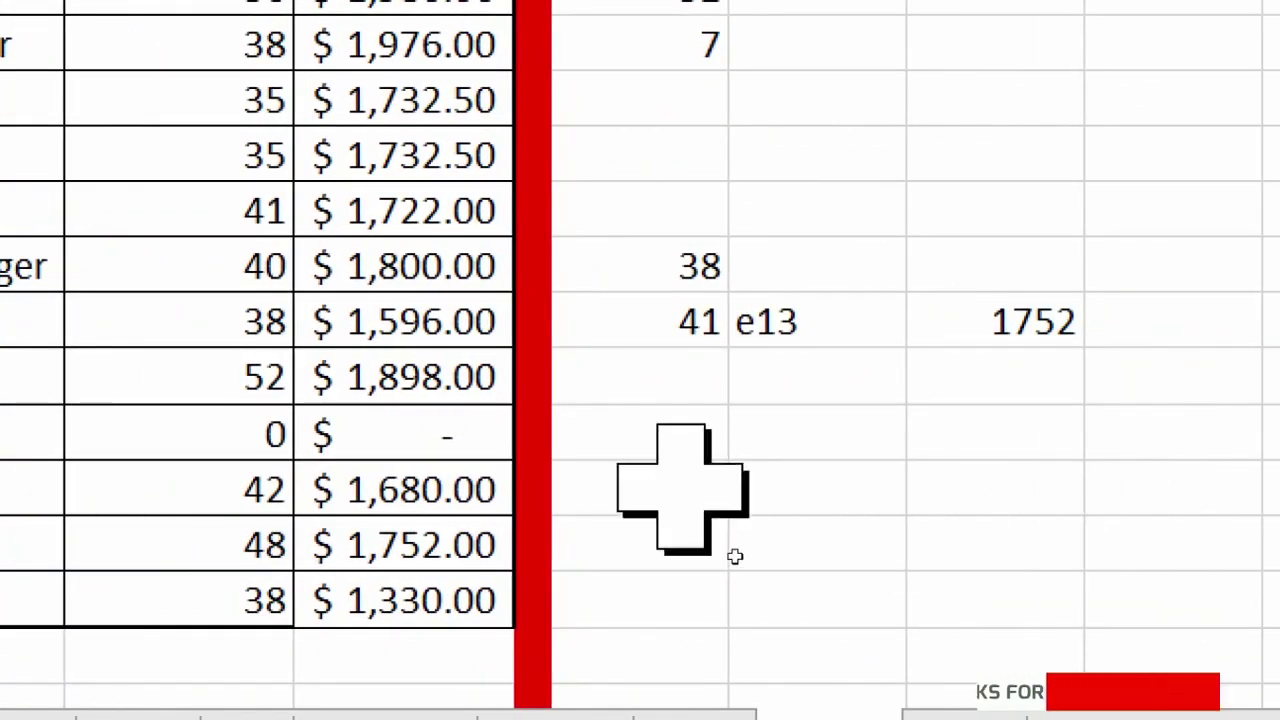
Step: Enter the heading W Hrs in cell Y2, above the empty results column
{"action": "left_click", "coordinate": [815, 435]}
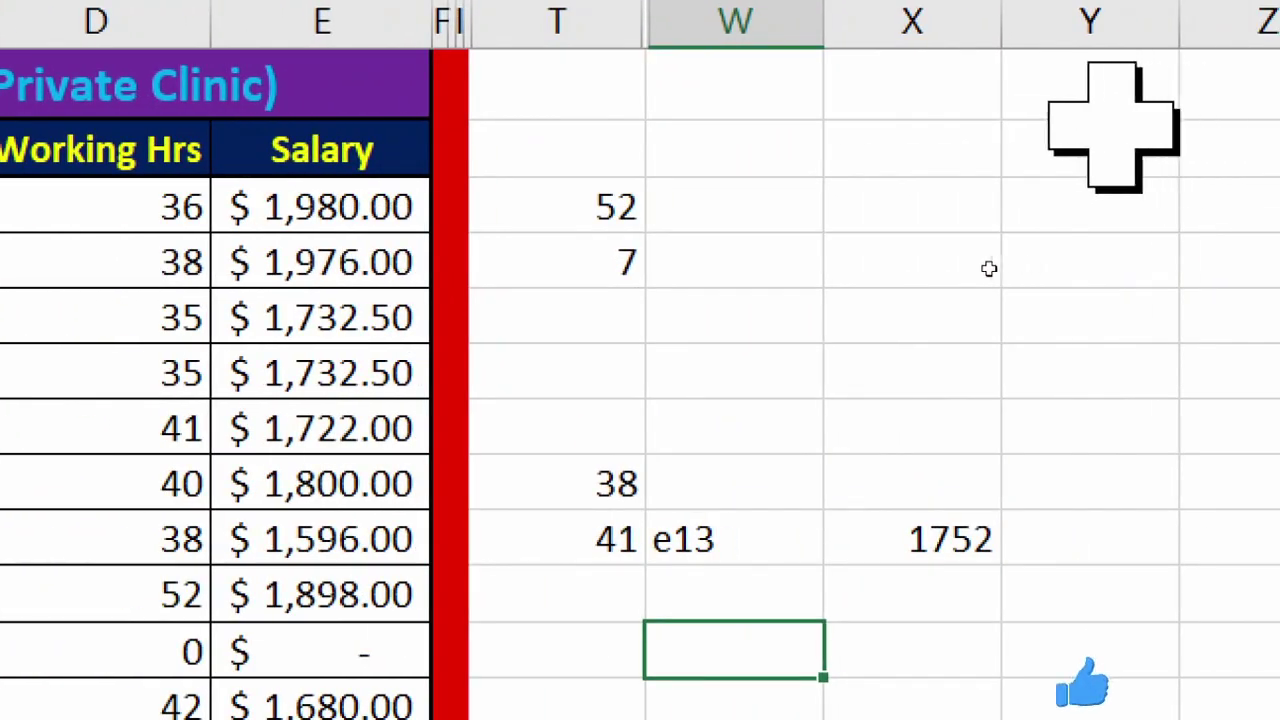
{"action": "left_click", "coordinate": [1047, 148]}
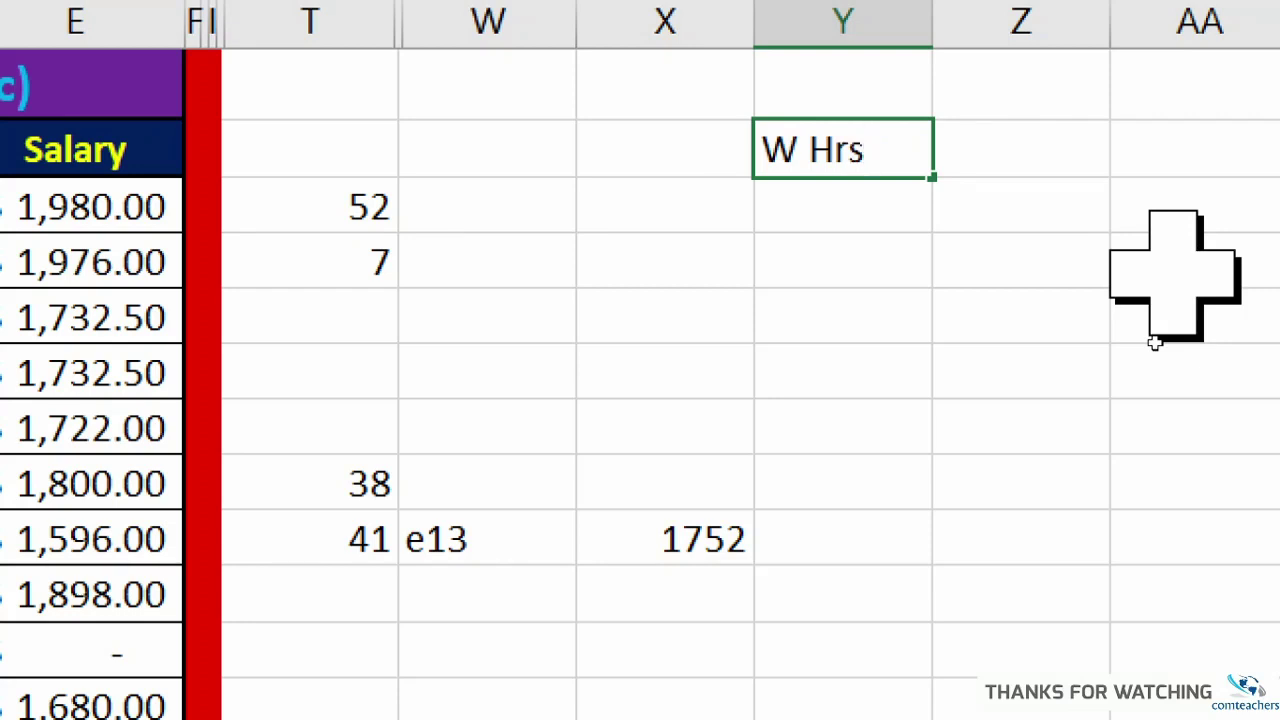
{"action": "key", "text": "Return"}
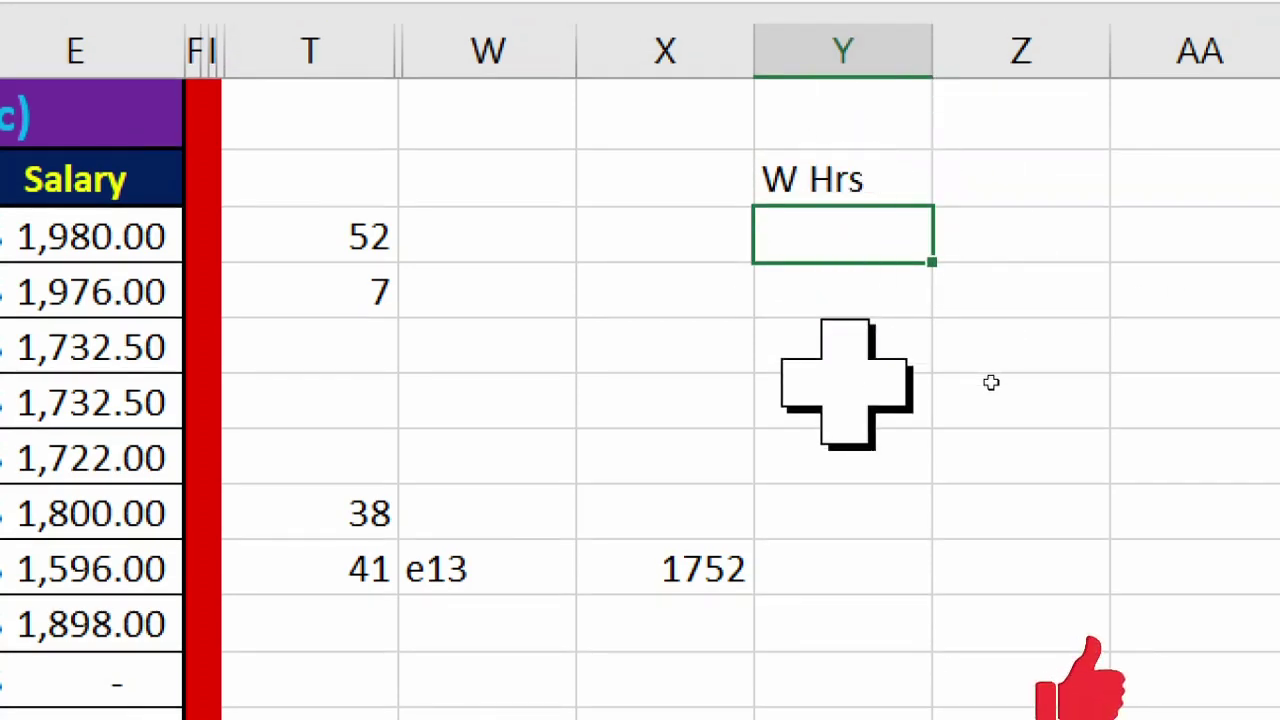
Step: Enter the formula =CHOOSE(4,A3:A14,B3:B14,C3:C14,D3:D14,E3:E14) in cell Y3, taking the ranges from the staff table
{"action": "type", "text": "=cho"}
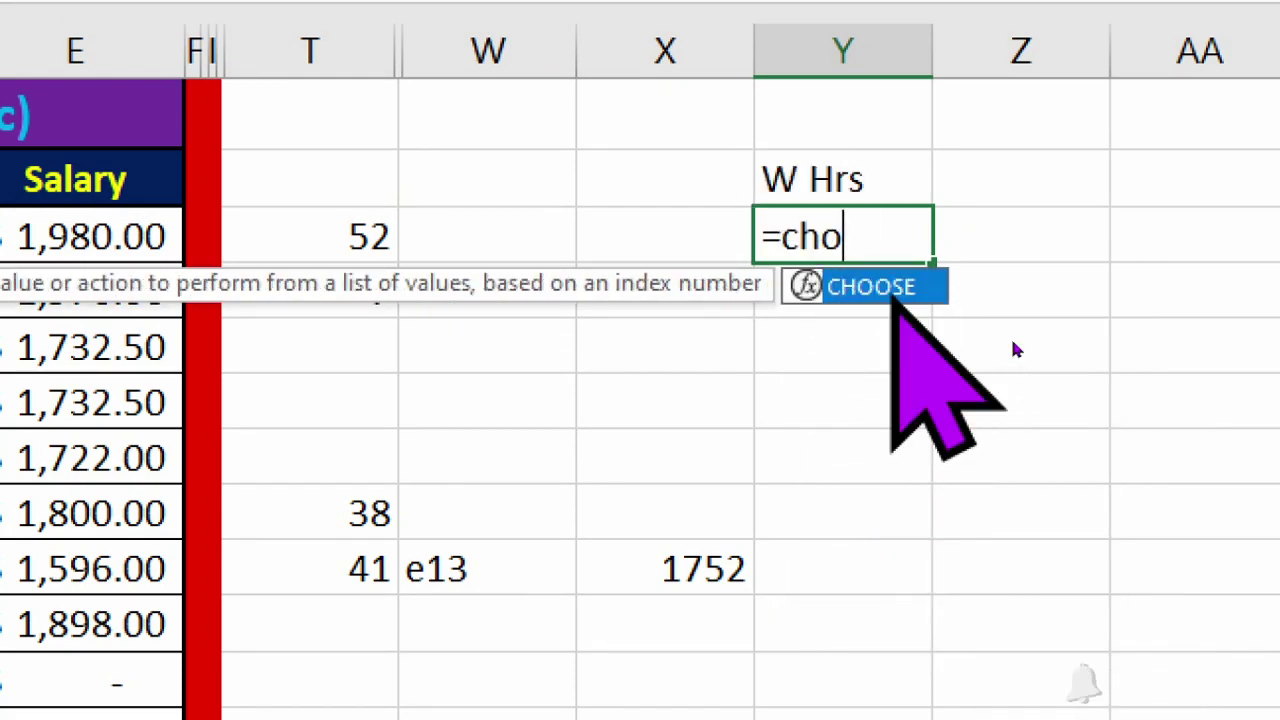
{"action": "key", "text": "Tab"}
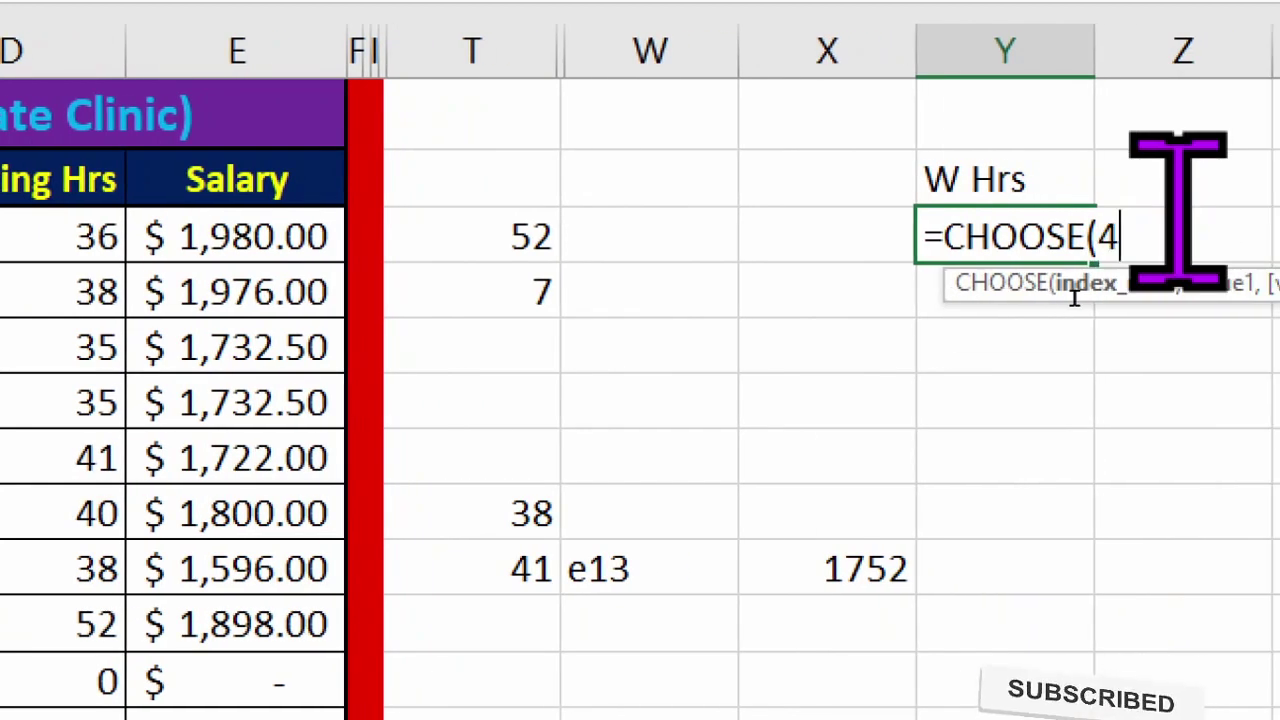
{"action": "type", "text": ","}
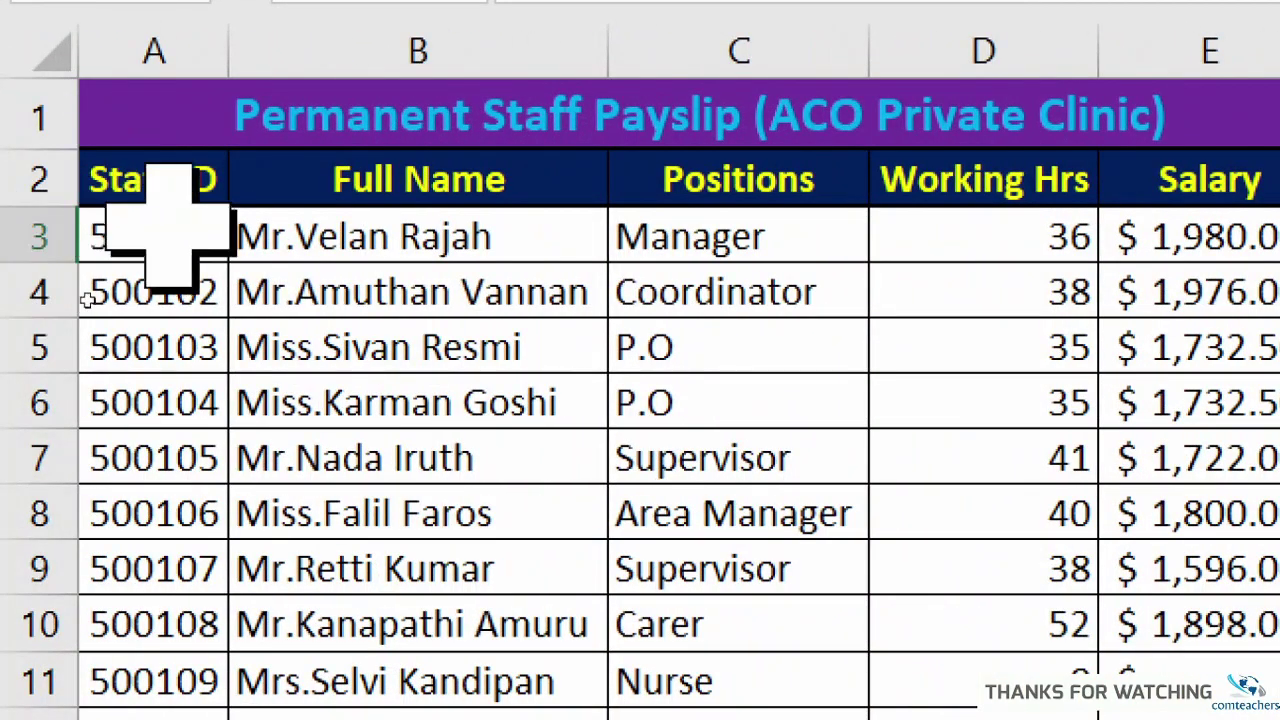
{"action": "left_click_drag", "start_coordinate": [177, 171], "coordinate": [85, 660]}
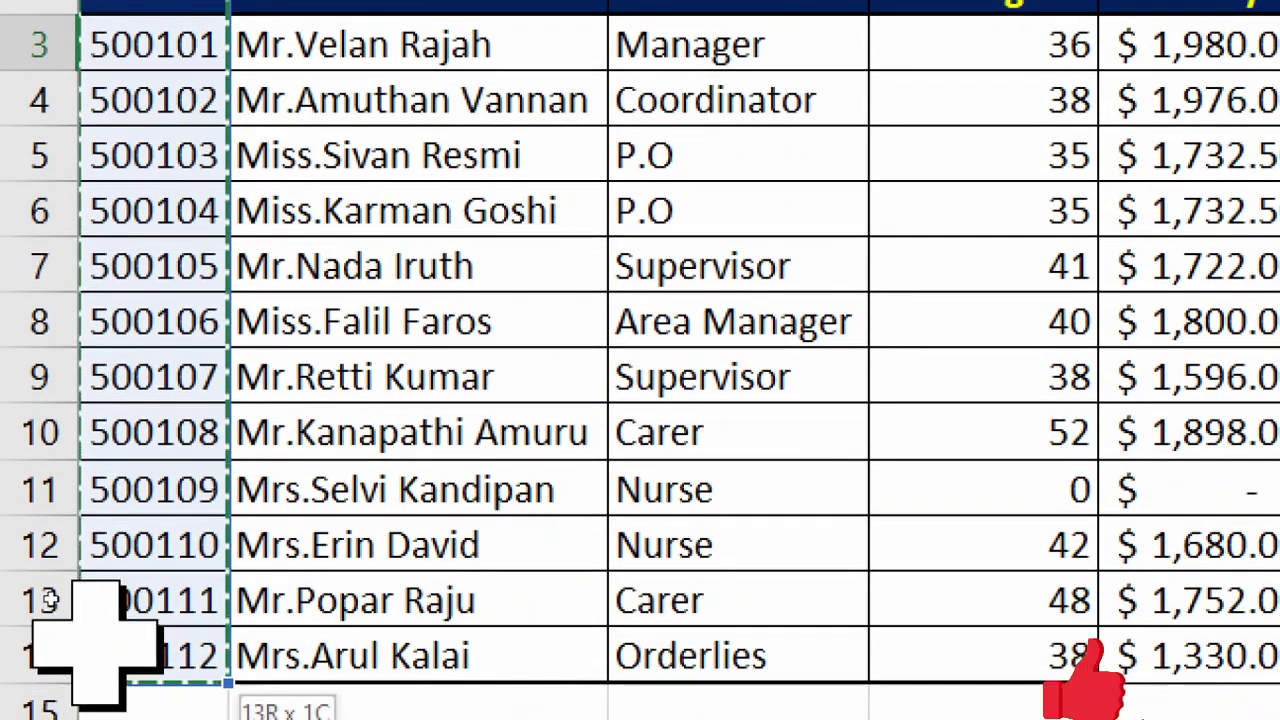
{"action": "left_click_drag", "start_coordinate": [96, 643], "coordinate": [214, 100]}
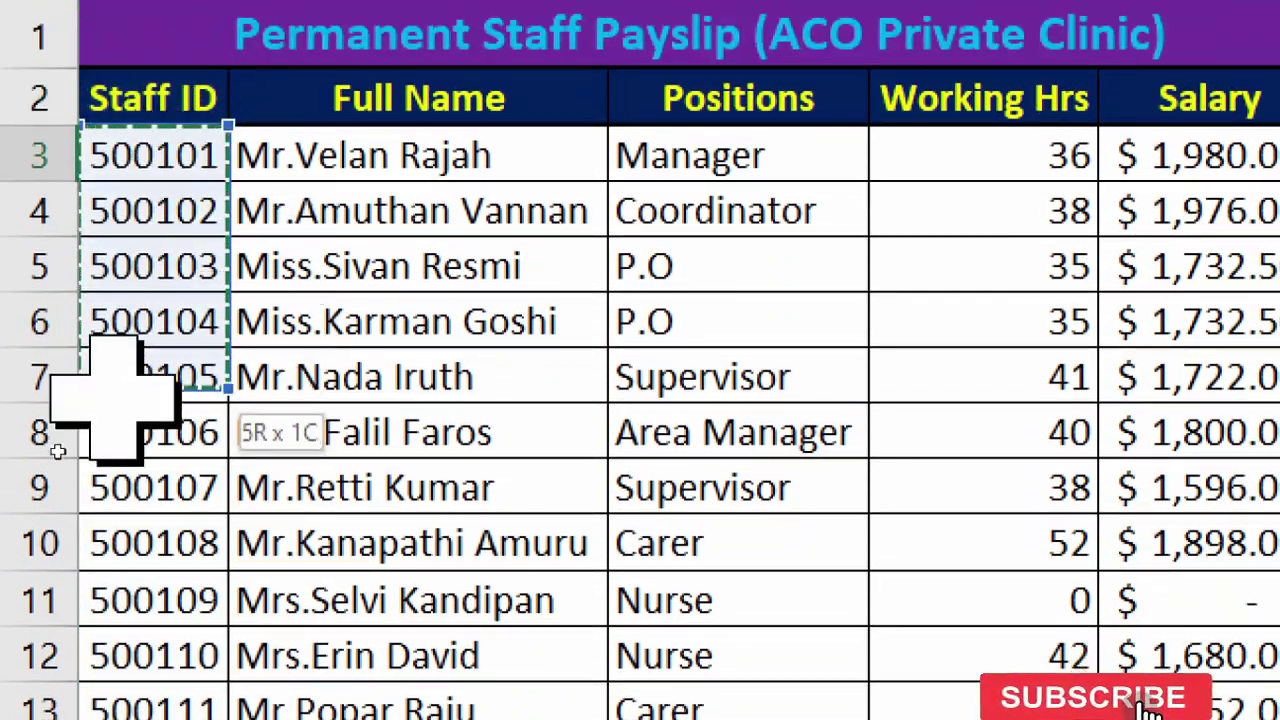
{"action": "left_click_drag", "start_coordinate": [115, 397], "coordinate": [160, 665]}
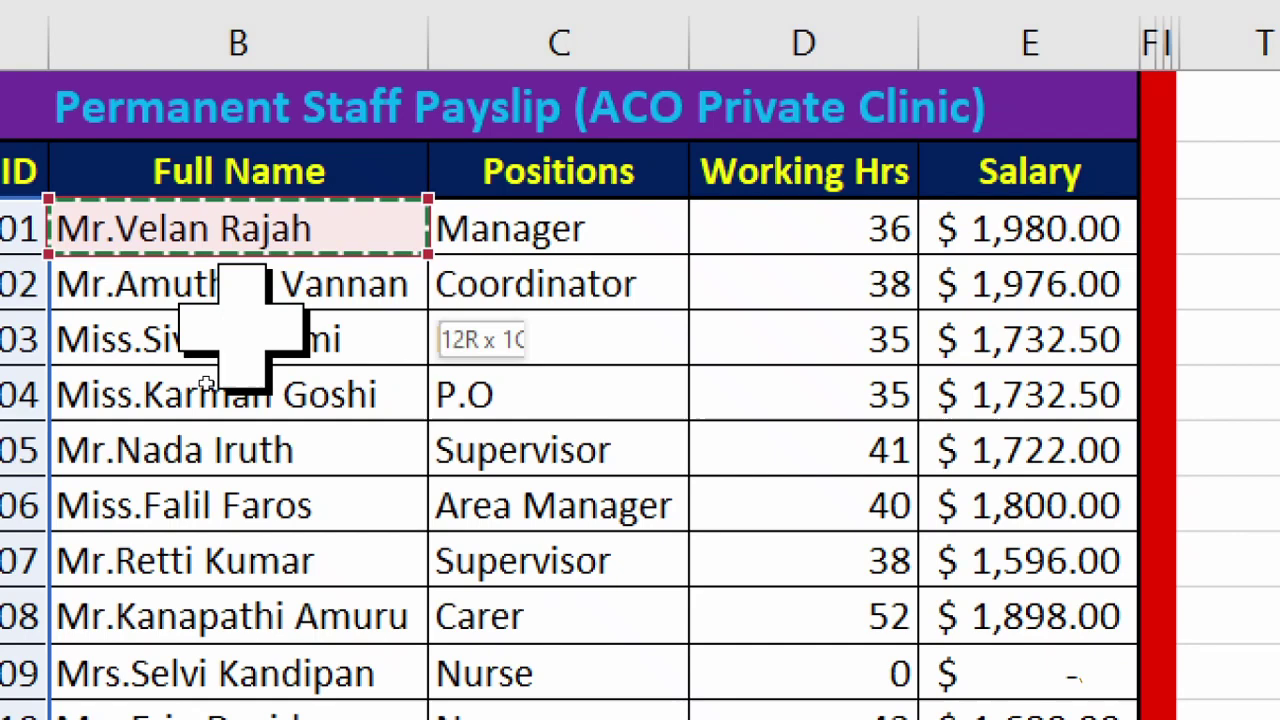
{"action": "left_click_drag", "start_coordinate": [242, 327], "coordinate": [229, 682]}
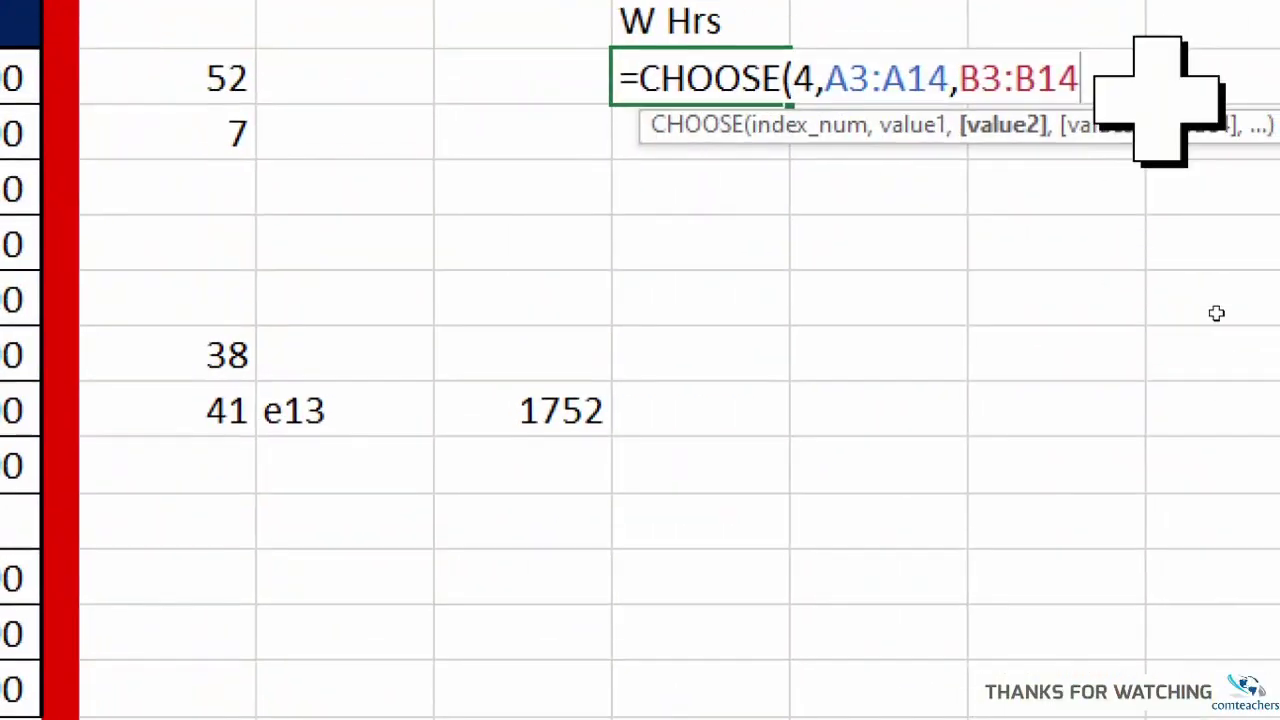
{"action": "type", "text": ","}
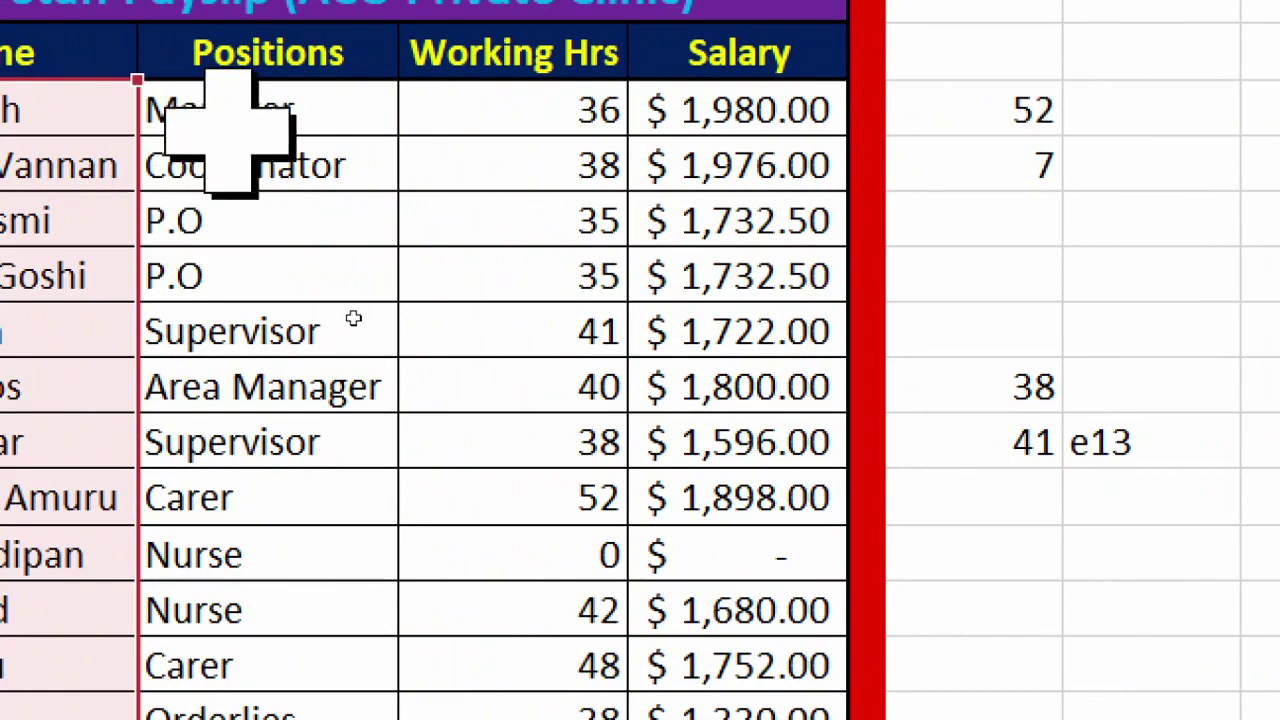
{"action": "left_click_drag", "start_coordinate": [230, 132], "coordinate": [238, 647]}
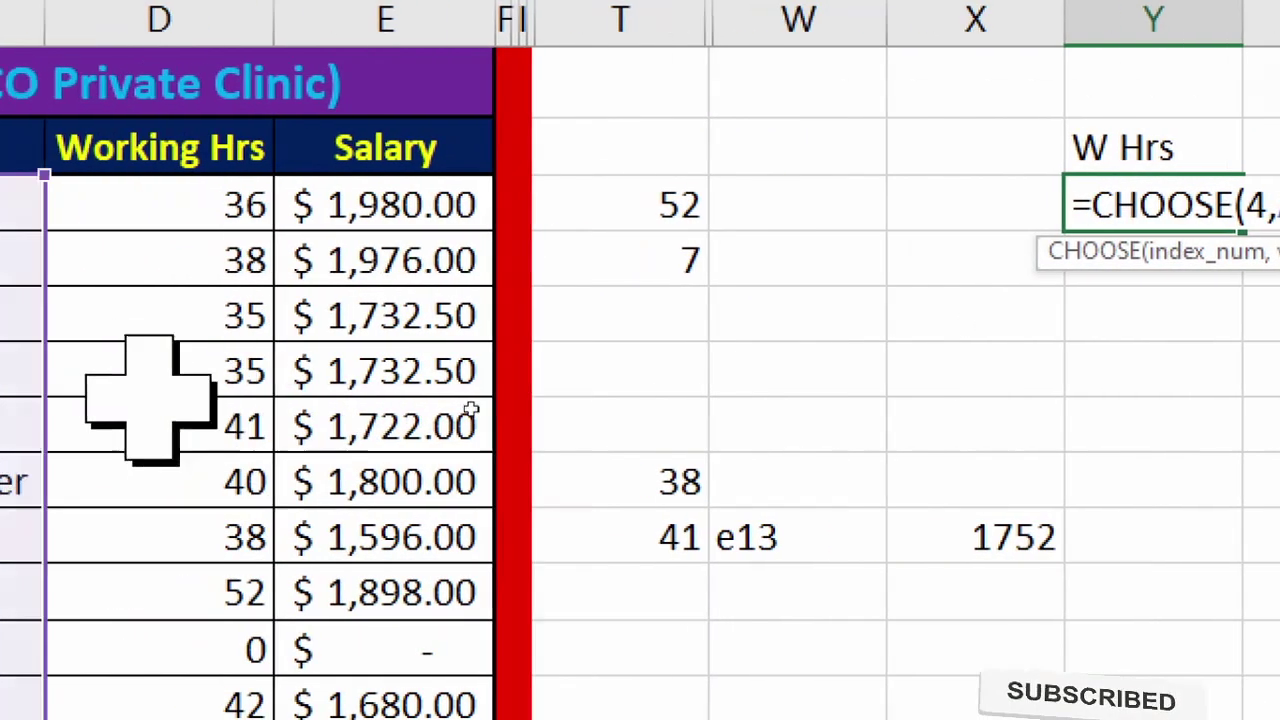
{"action": "left_click_drag", "start_coordinate": [318, 190], "coordinate": [312, 660]}
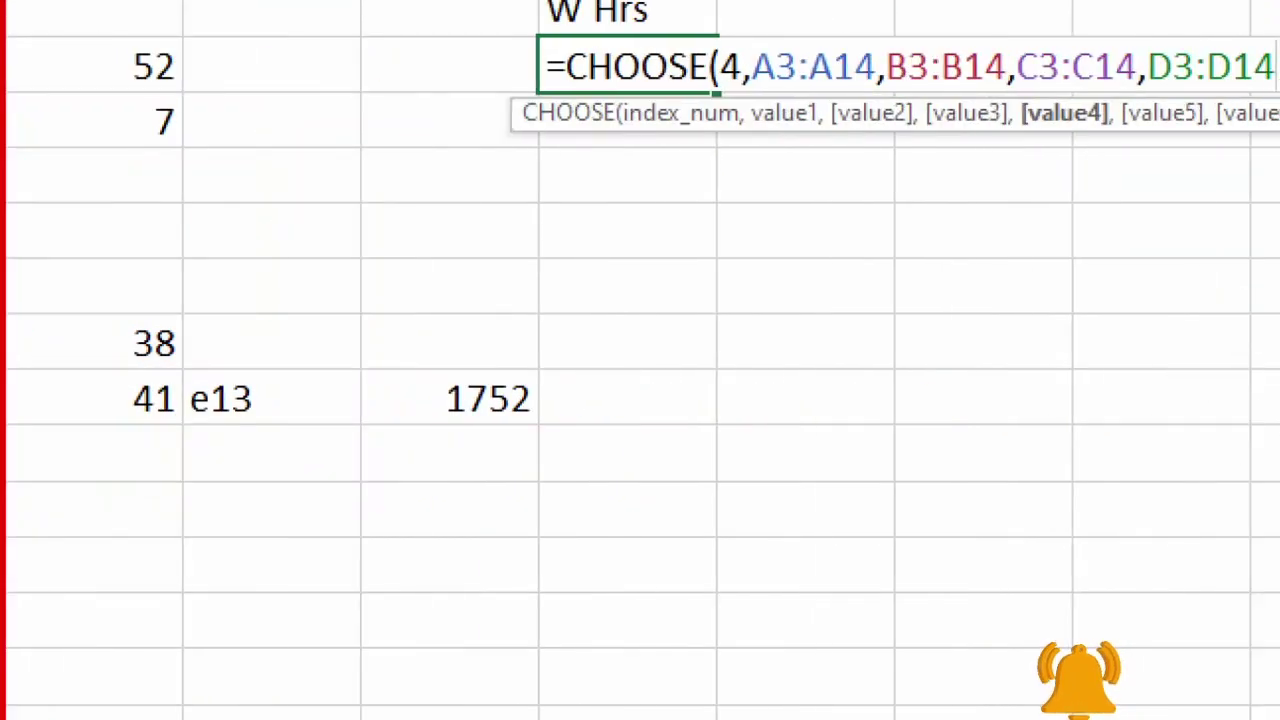
{"action": "type", "text": ","}
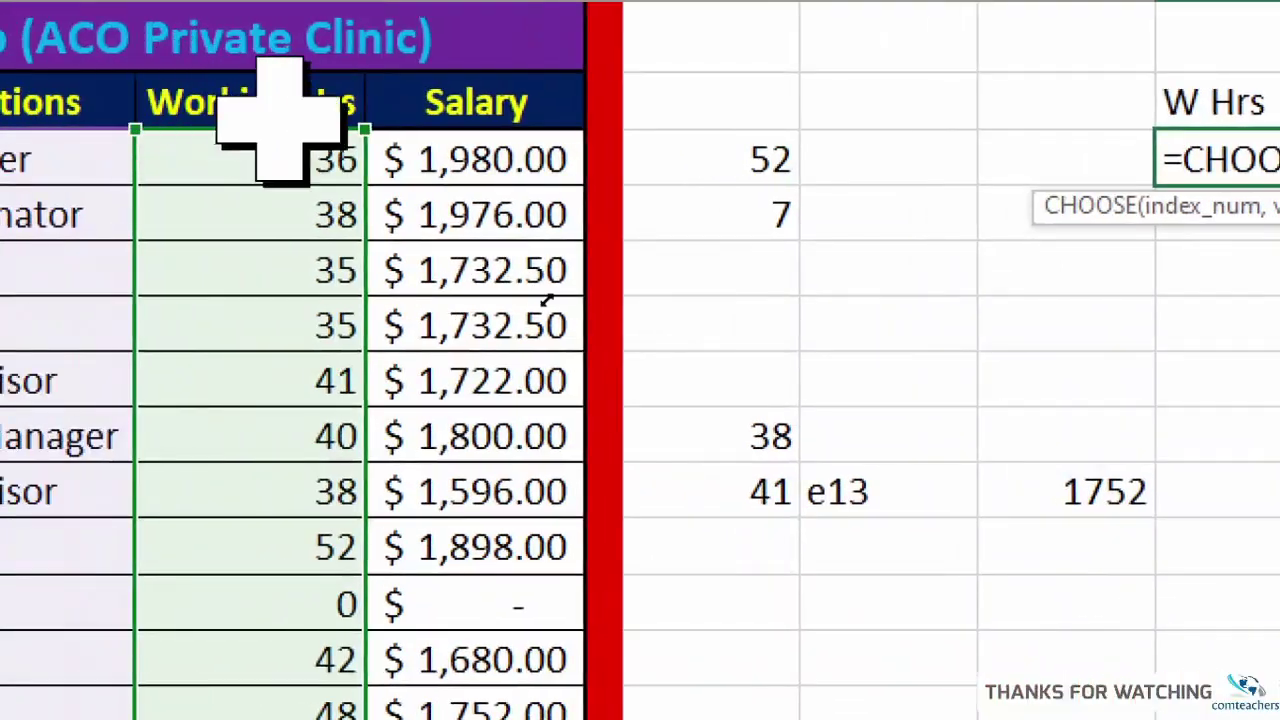
{"action": "left_click_drag", "start_coordinate": [500, 175], "coordinate": [529, 715]}
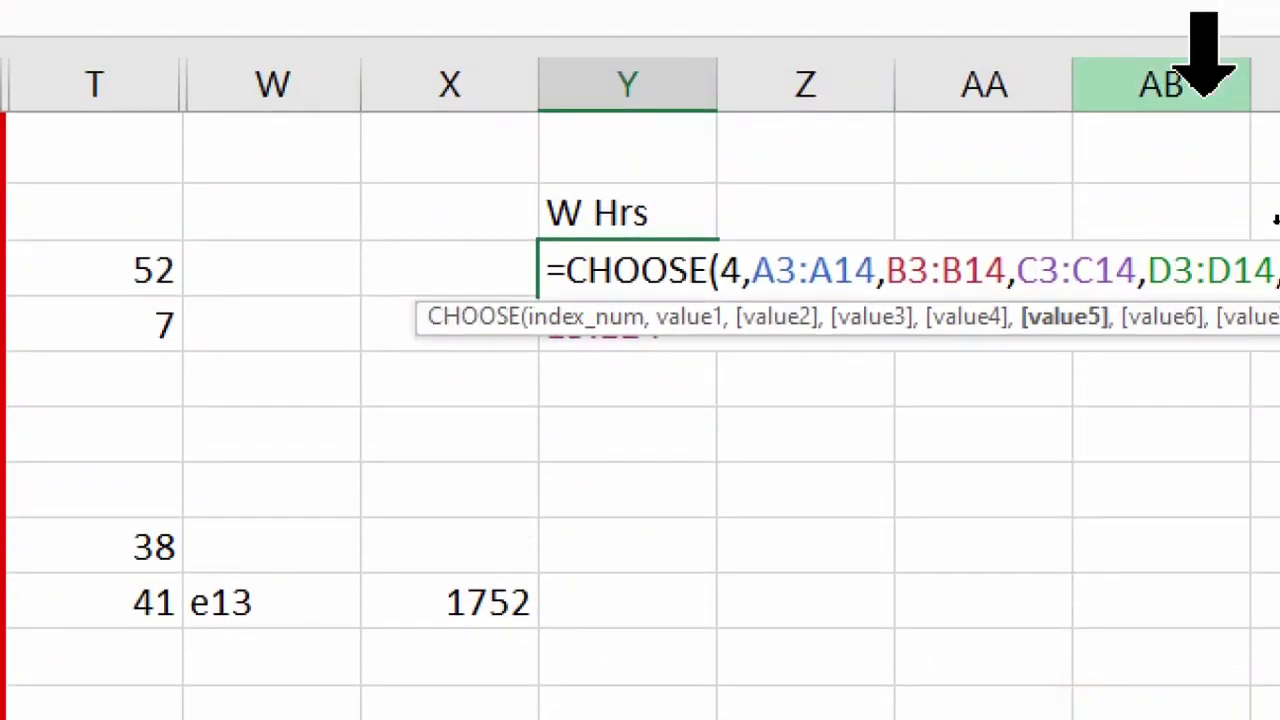
{"action": "type", "text": ")"}
{"action": "key", "text": "Return"}
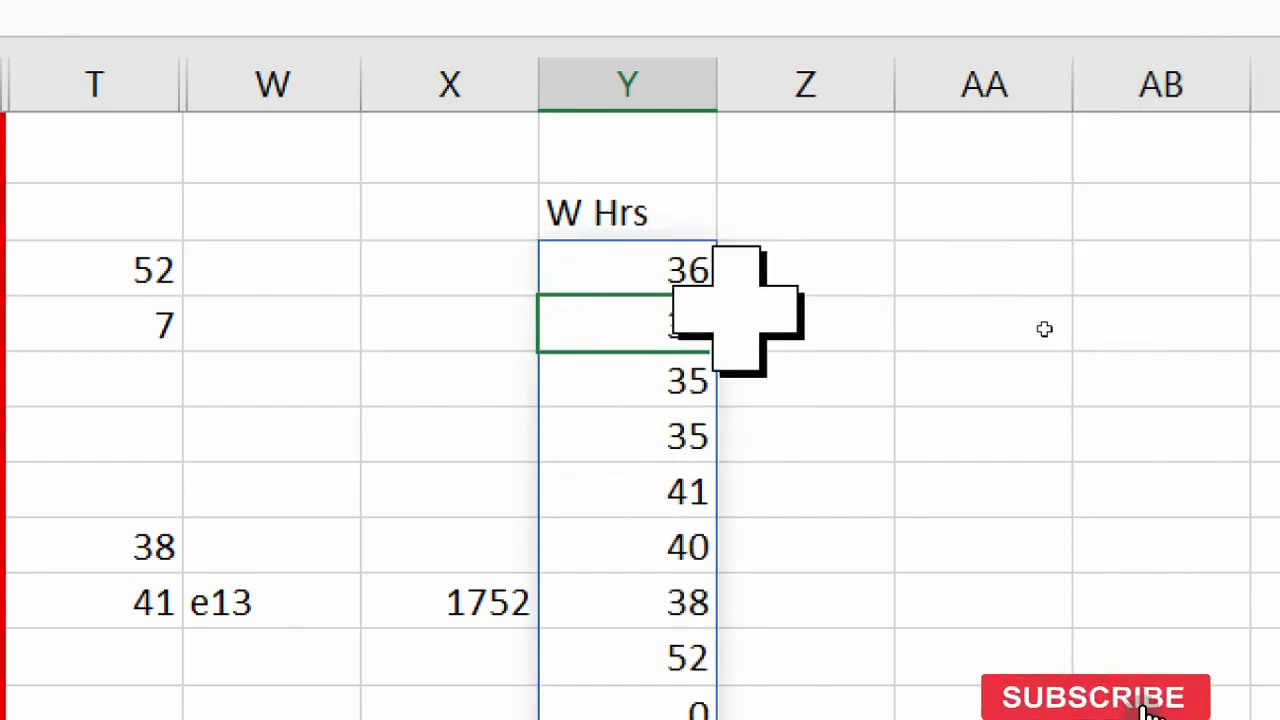
Step: Reopen the CHOOSE formula in Y3, examine its index number and value ranges, and enter it again
{"action": "double_click", "coordinate": [641, 270]}
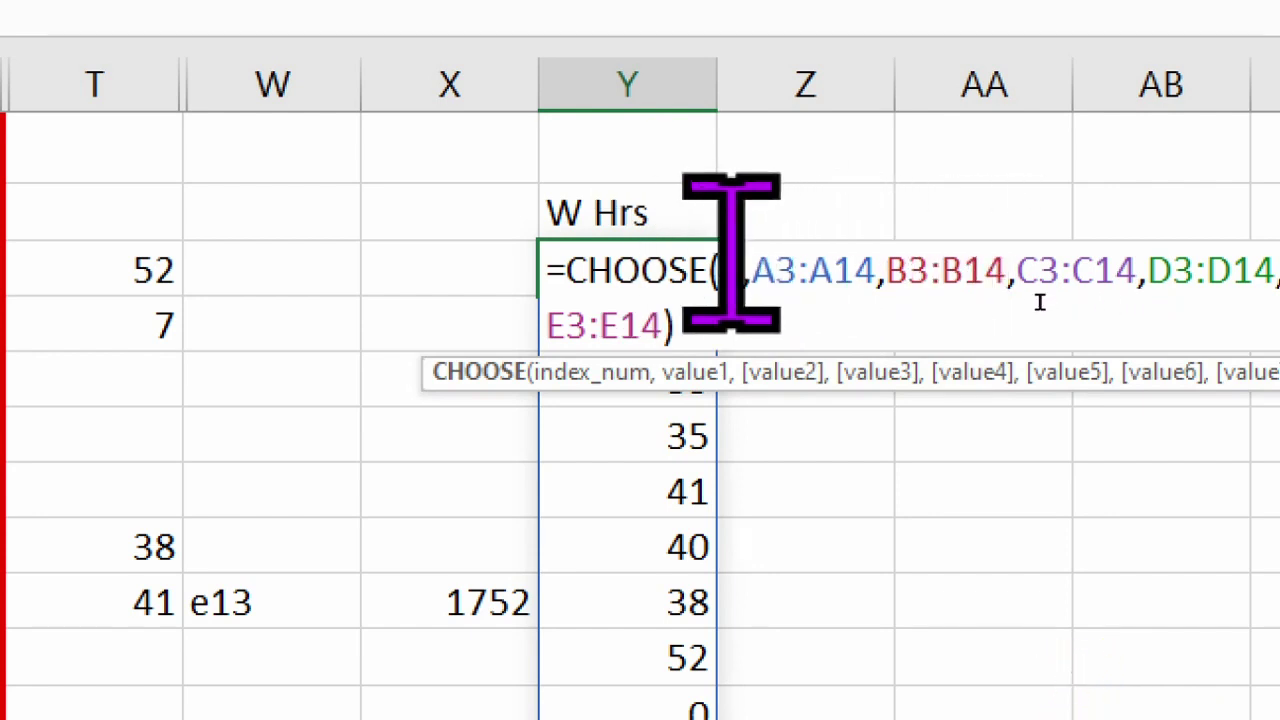
{"action": "left_click", "coordinate": [1062, 336]}
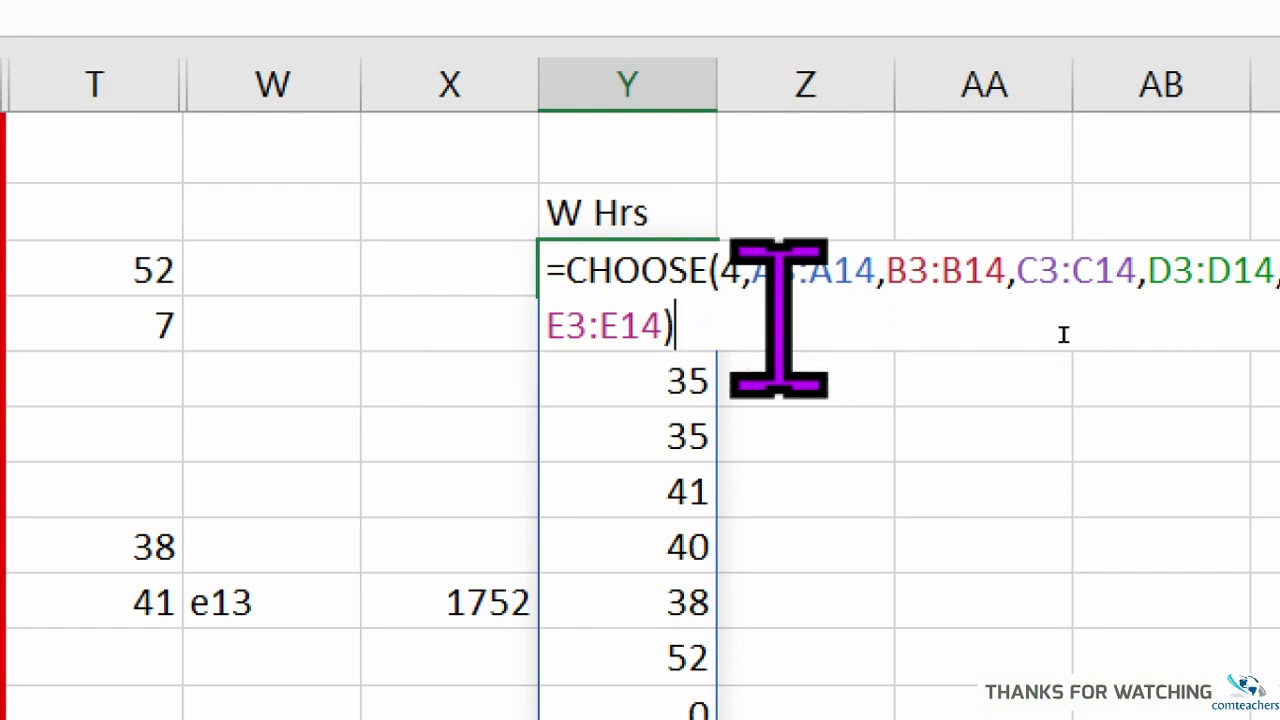
{"action": "key", "text": "Return"}
Step: Change the heading in Y2 to Find data and enter the heading Index in X2
{"action": "left_click", "coordinate": [600, 210]}
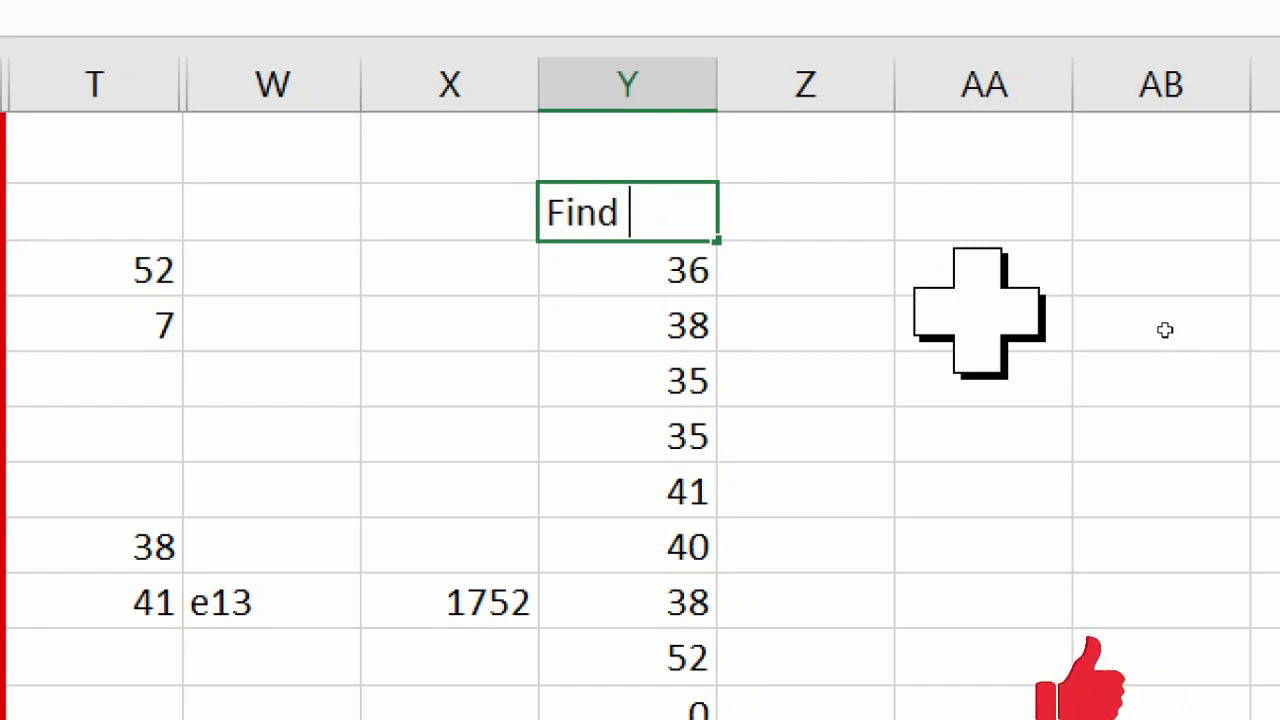
{"action": "type", "text": "Find data"}
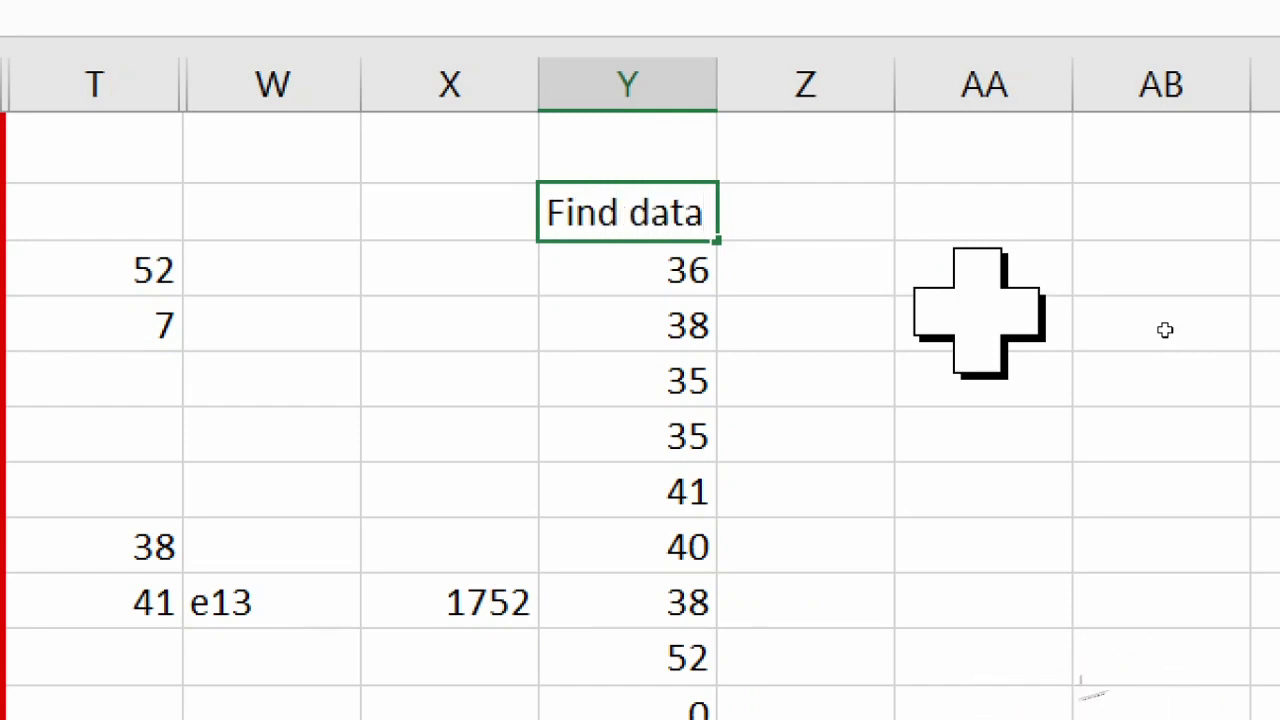
{"action": "key", "text": "Return"}
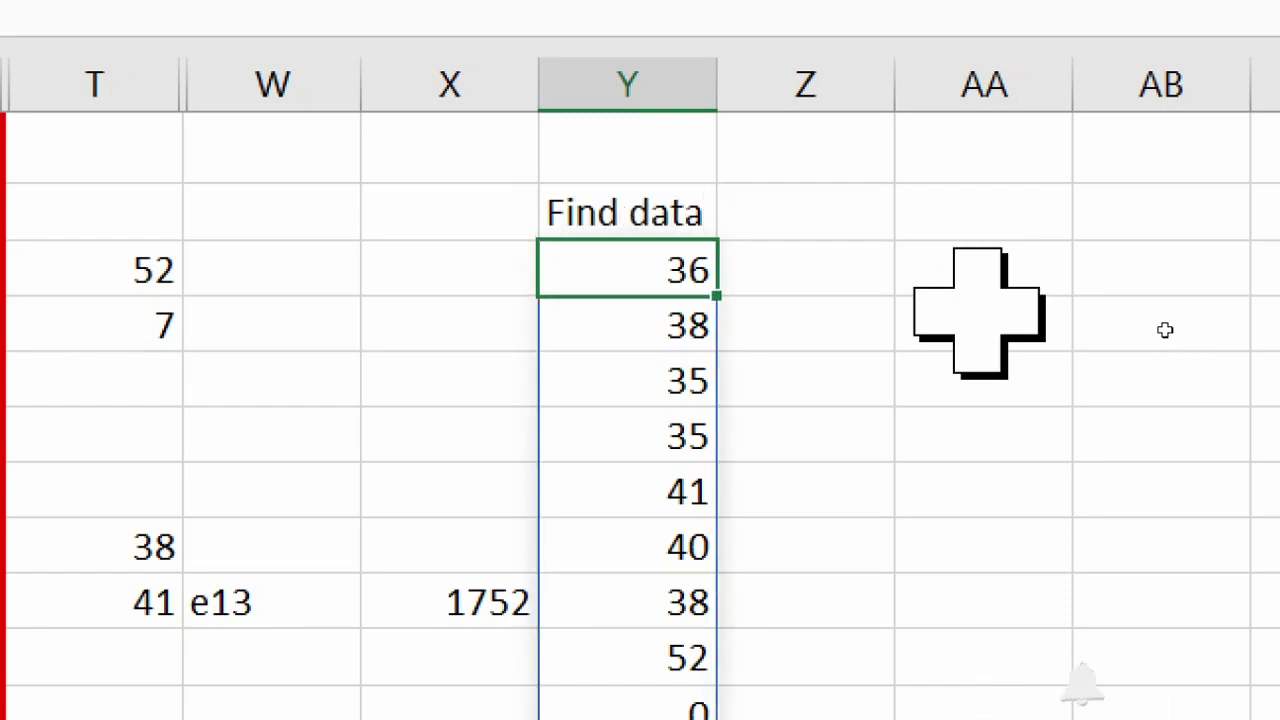
{"action": "left_click", "coordinate": [443, 268]}
{"action": "left_click", "coordinate": [460, 210]}
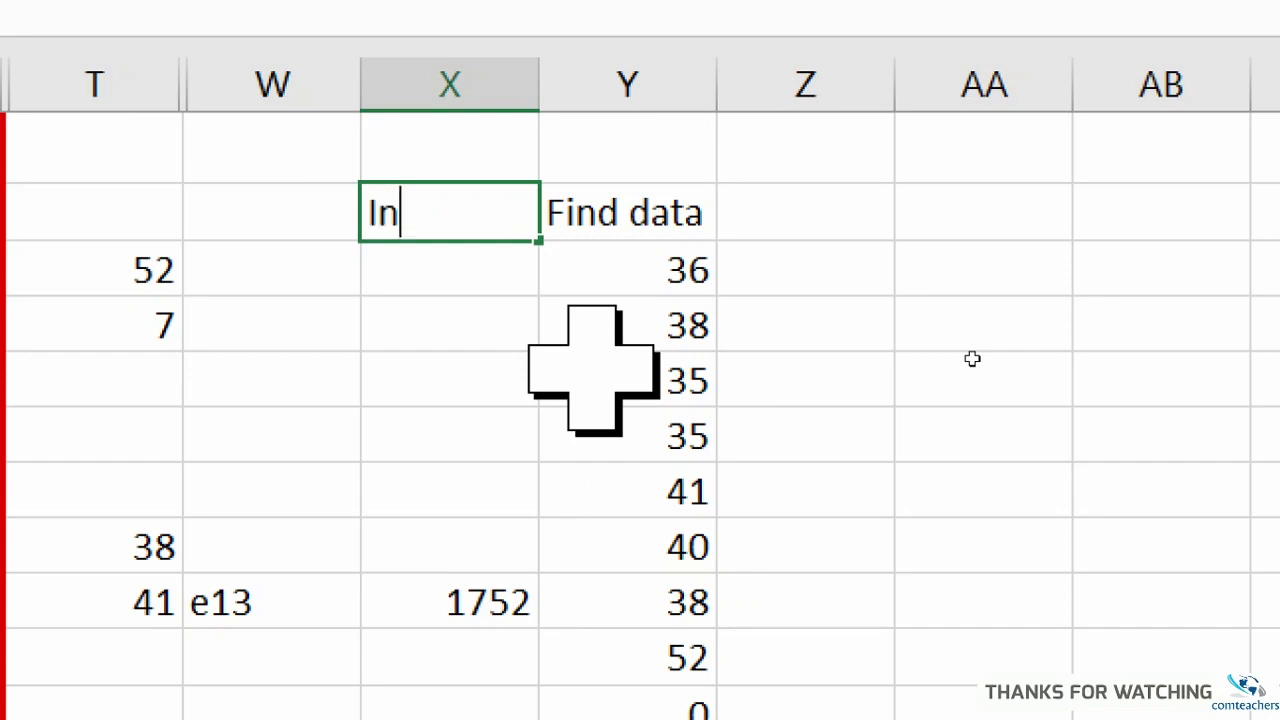
{"action": "left_click", "coordinate": [423, 275]}
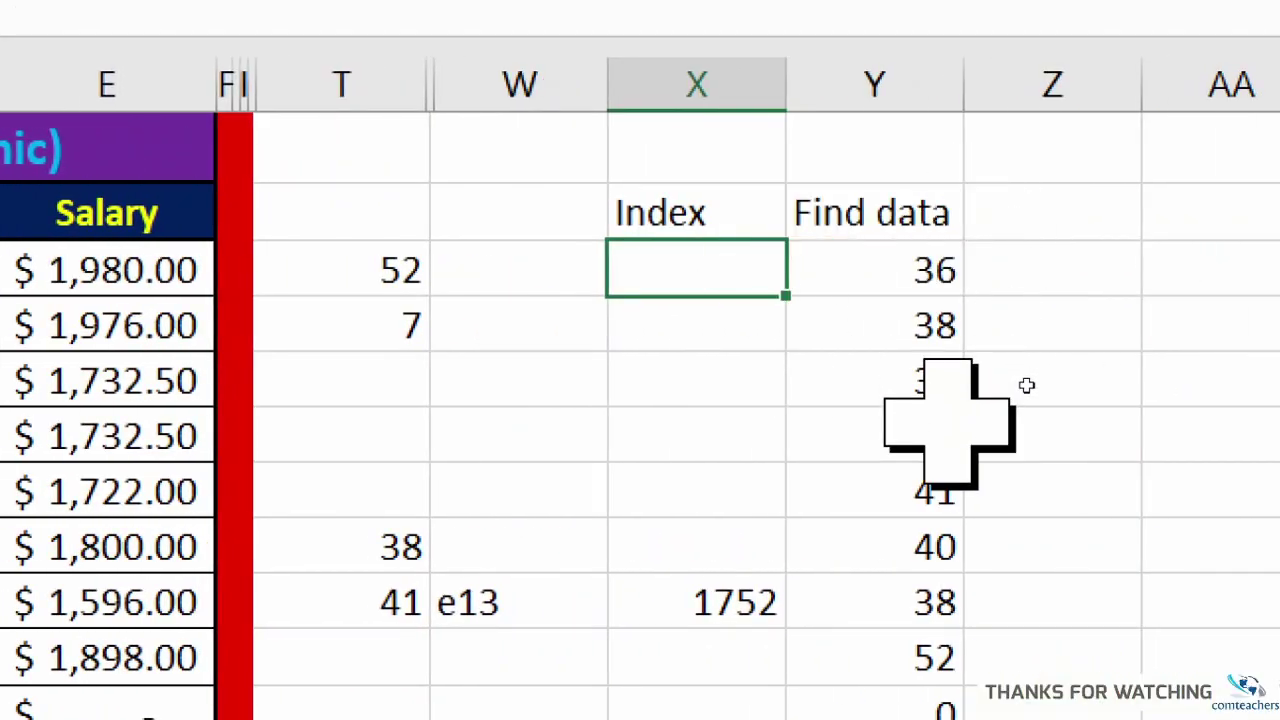
Step: Replace the fixed index number 4 in the Y3 CHOOSE formula with a reference to cell X3
{"action": "double_click", "coordinate": [906, 267]}
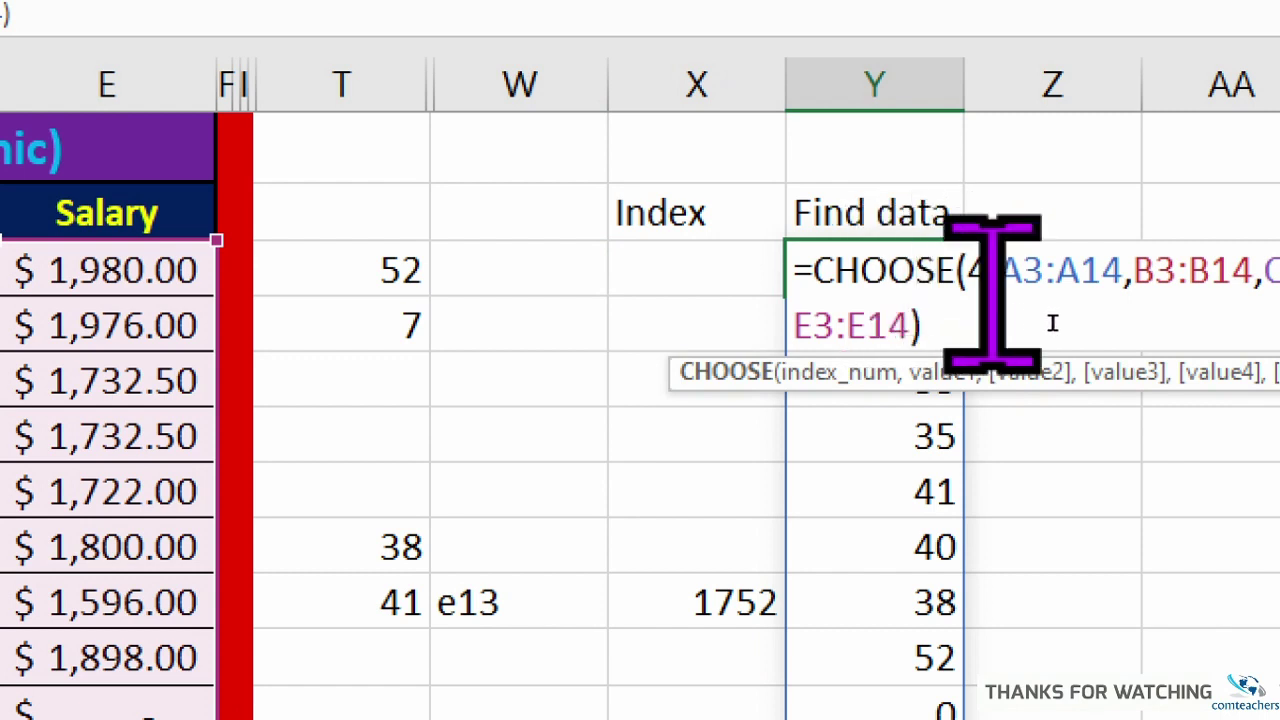
{"action": "left_click", "coordinate": [999, 270]}
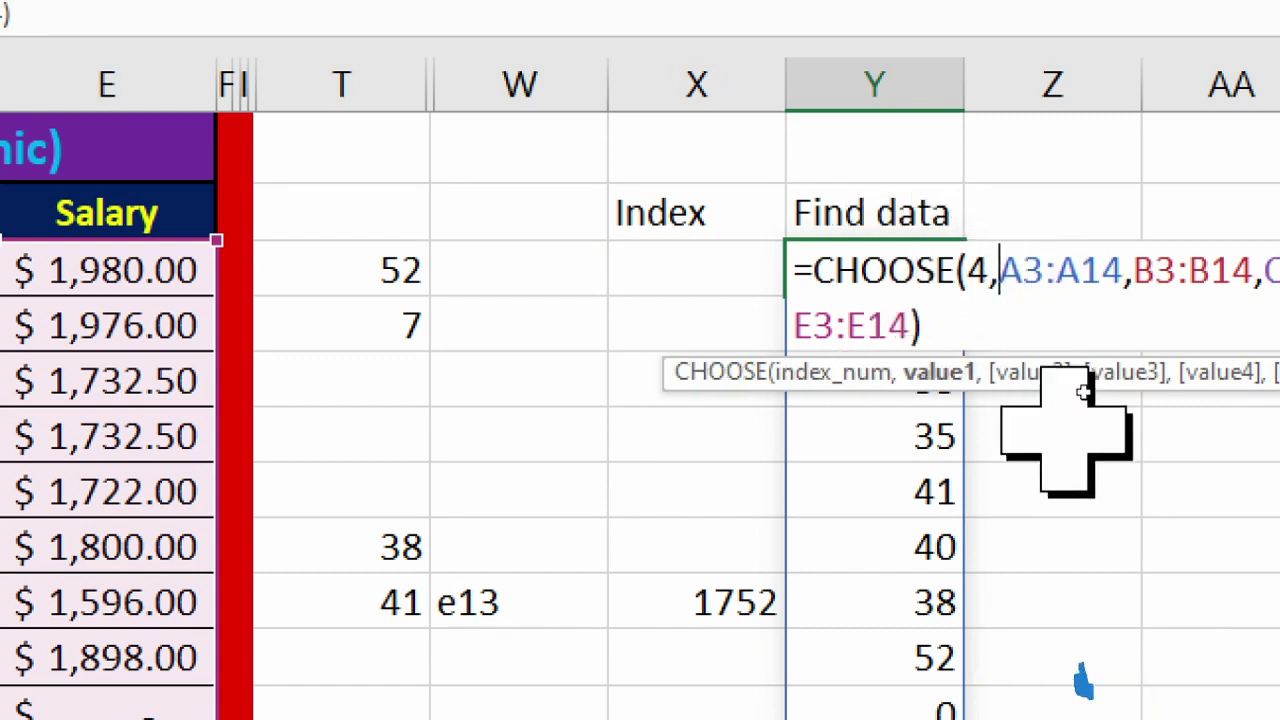
{"action": "key", "text": "Left"}
{"action": "key", "text": "Delete"}
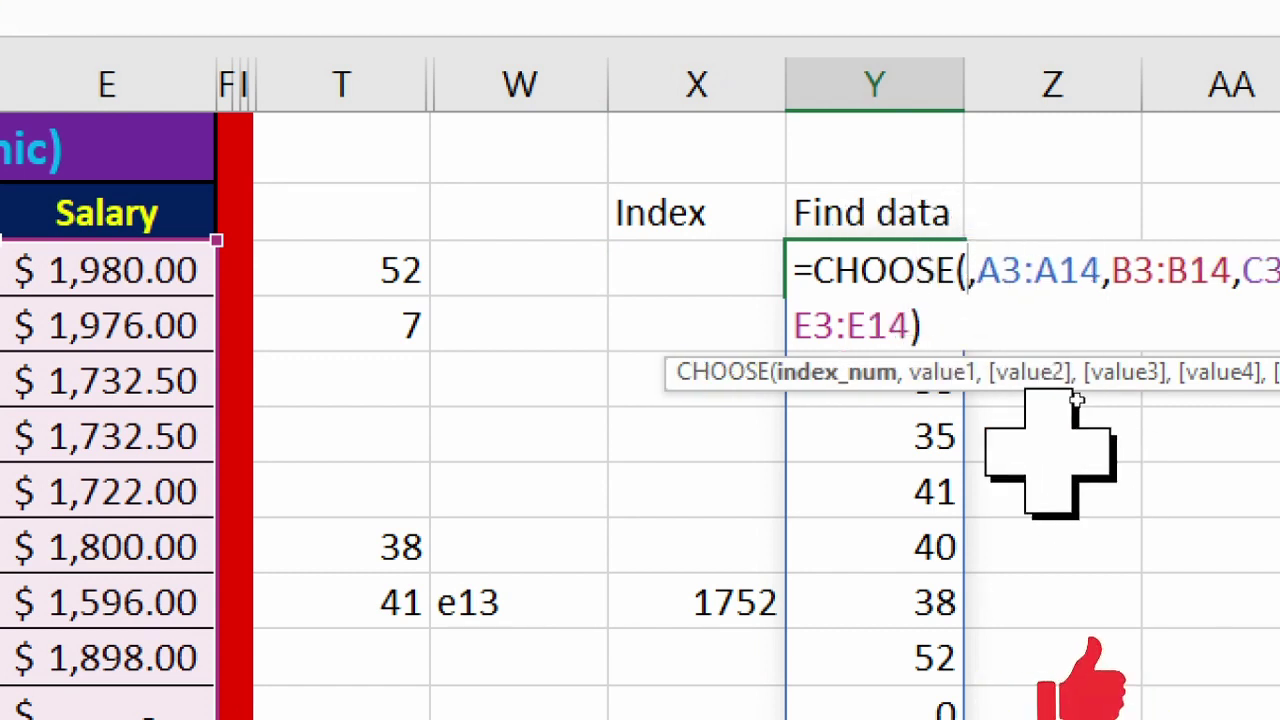
{"action": "left_click", "coordinate": [690, 270]}
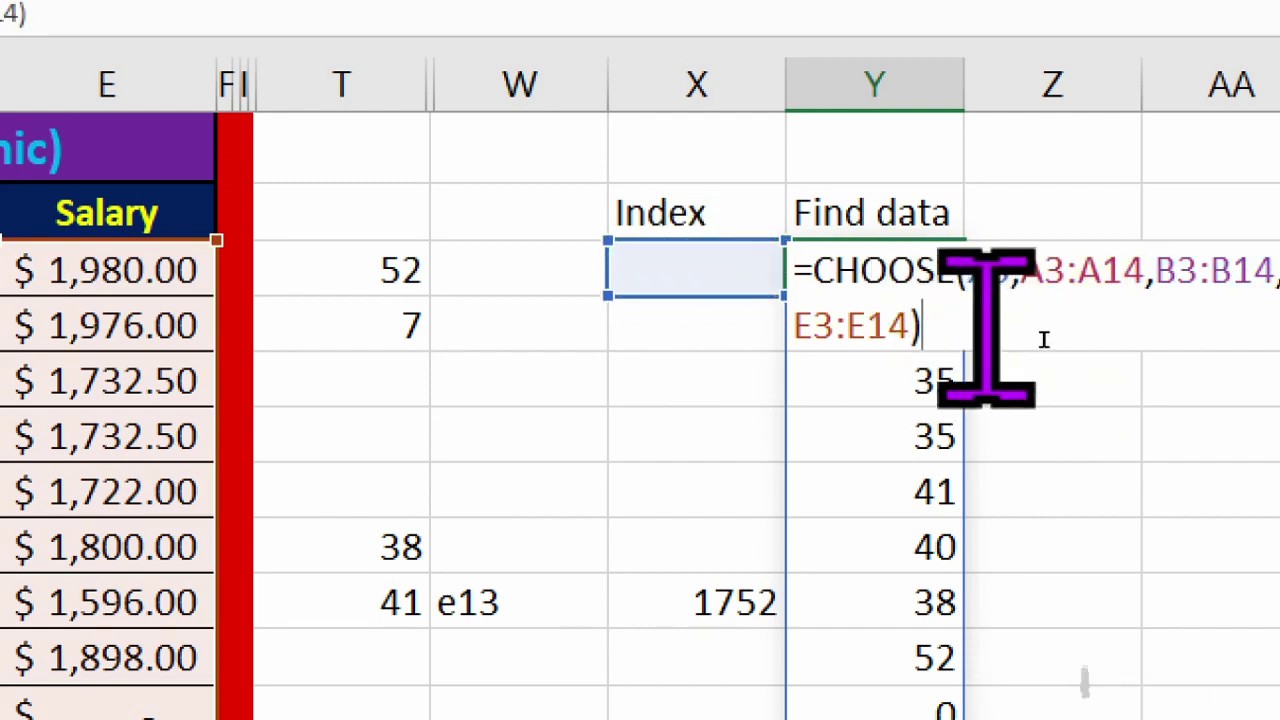
{"action": "key", "text": "Return"}
Step: Enter index 2 in X3 and fit the width of column Y to the full names
{"action": "left_click", "coordinate": [657, 270]}
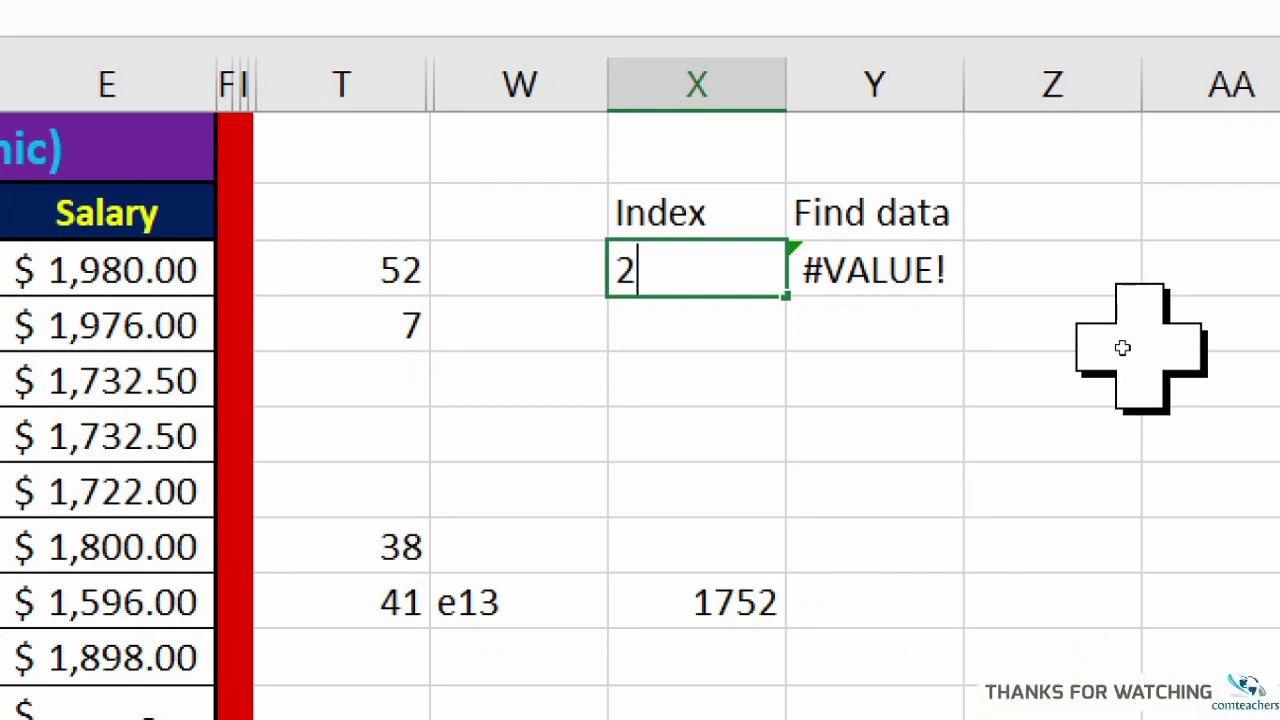
{"action": "key", "text": "Return"}
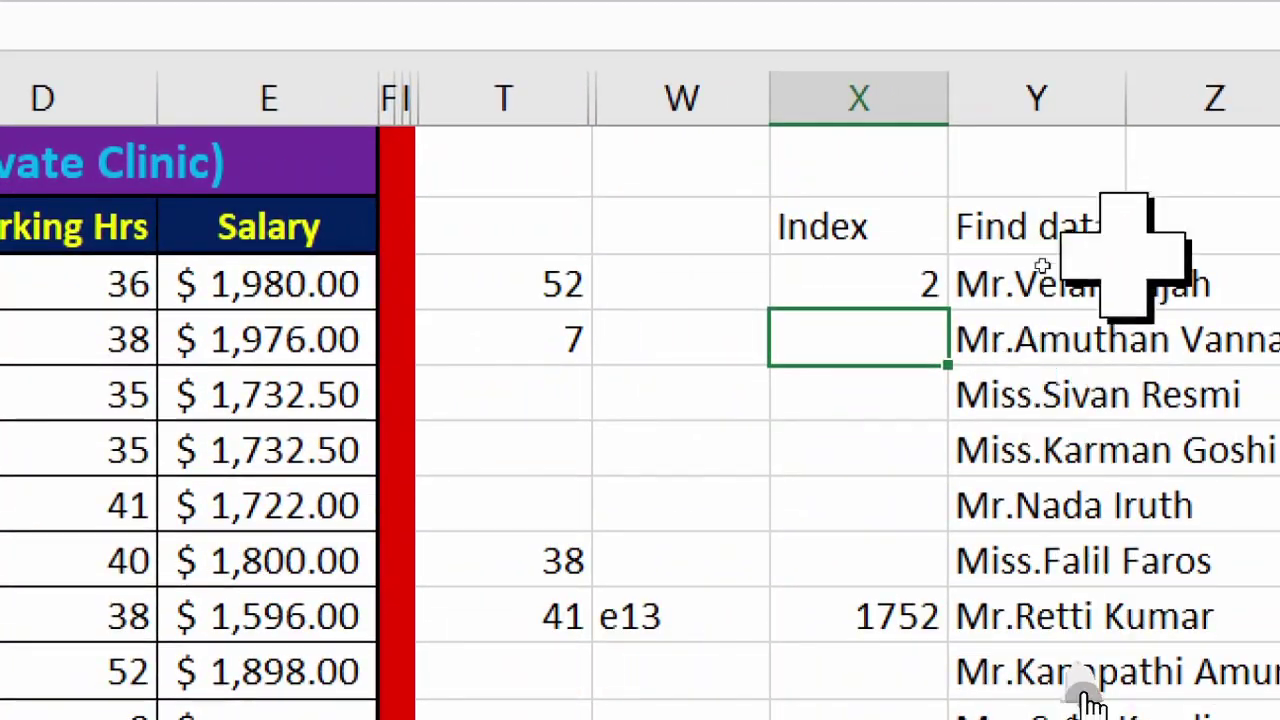
{"action": "double_click", "coordinate": [1130, 110]}
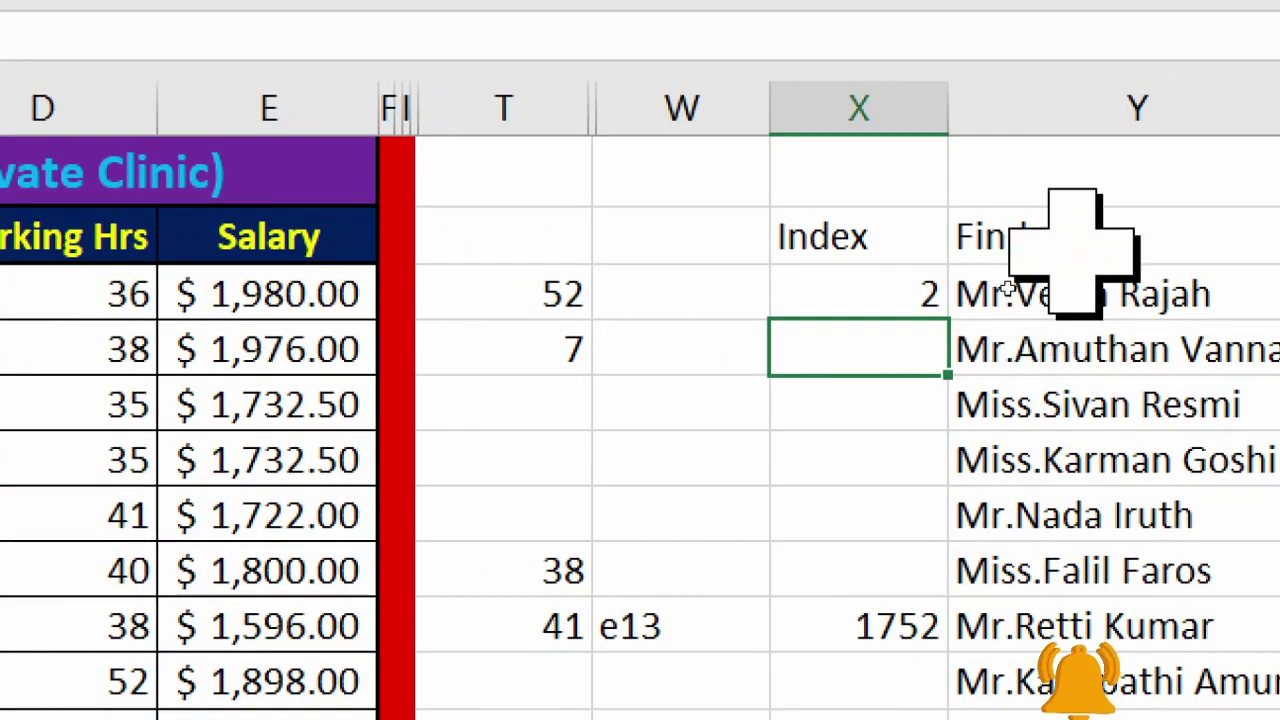
Step: Change the index in X3 to 4 to list the working hours, and select the index cell again
{"action": "left_click", "coordinate": [924, 307]}
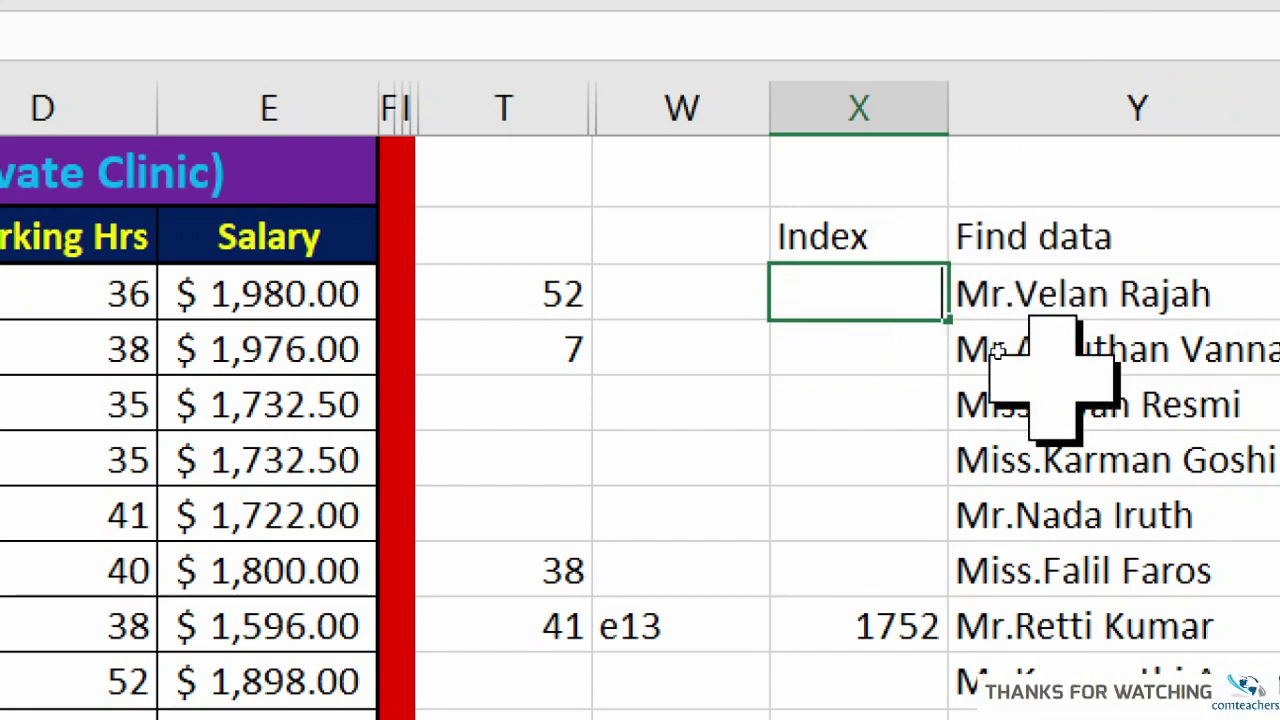
{"action": "key", "text": "Return"}
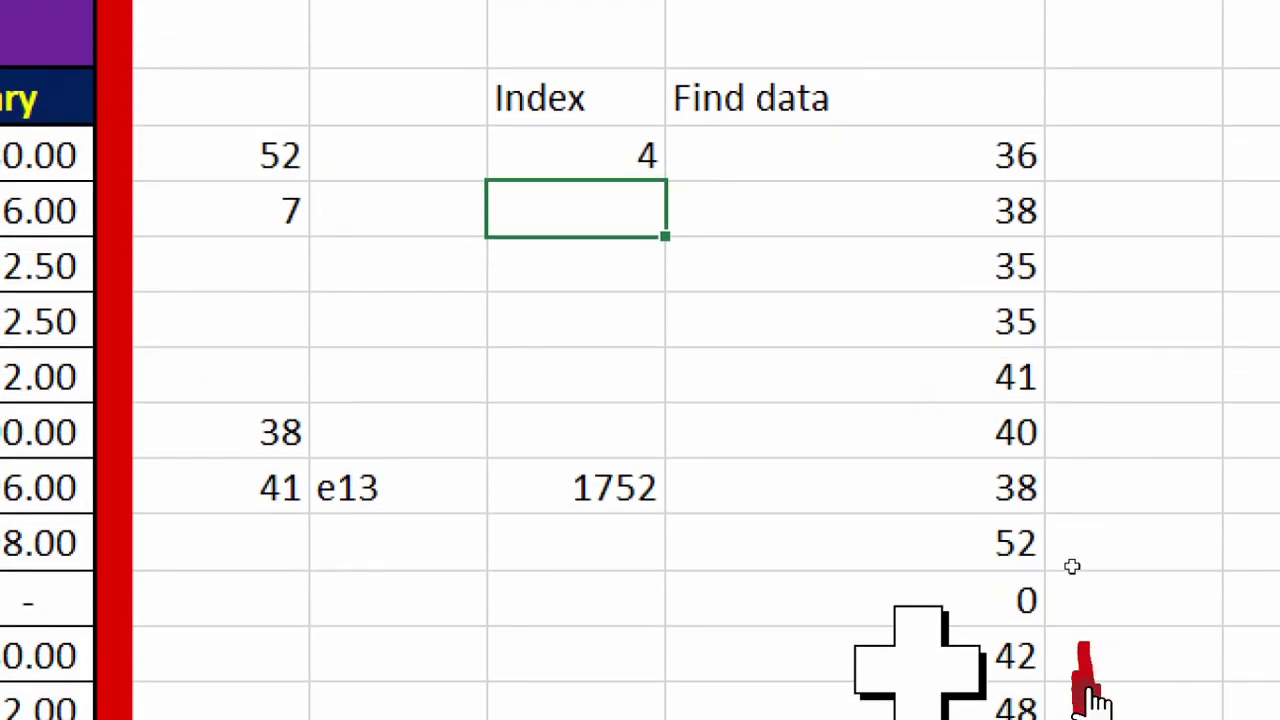
{"action": "left_click", "coordinate": [640, 166]}
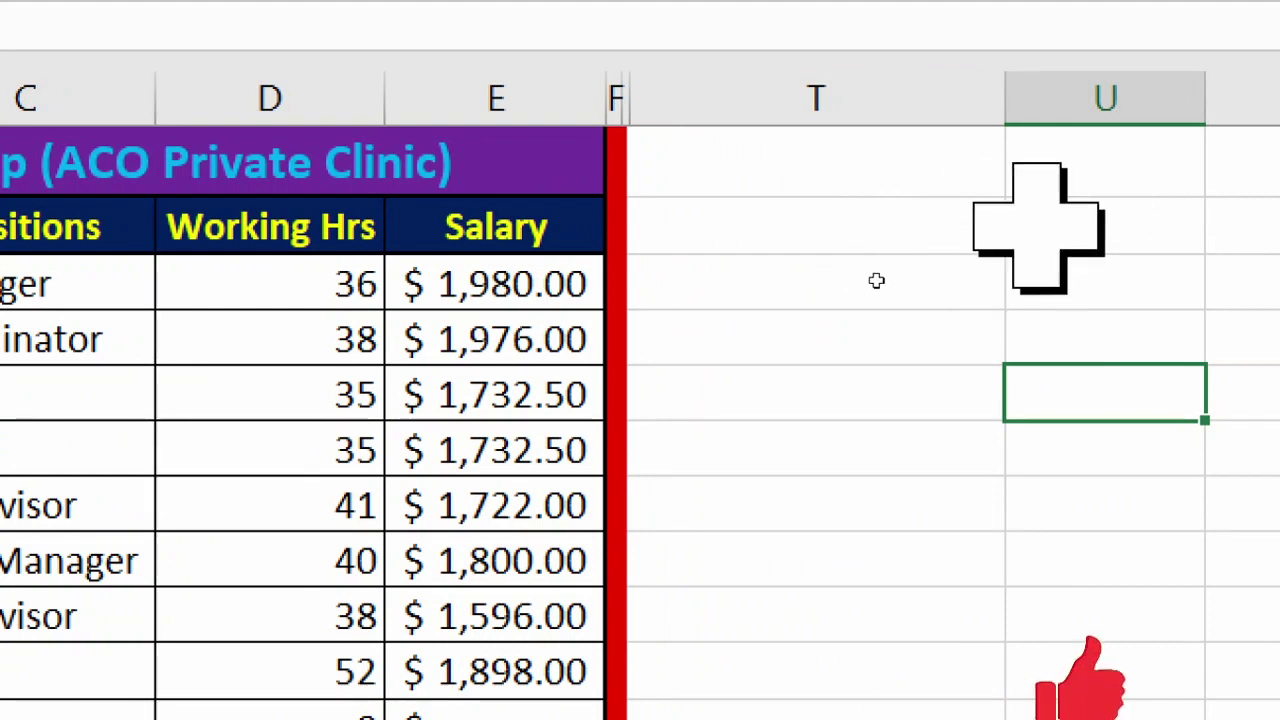
Step: Narrow column T and select the staff salaries in column E from E3 downward
{"action": "left_click_drag", "start_coordinate": [1005, 97], "coordinate": [838, 97]}
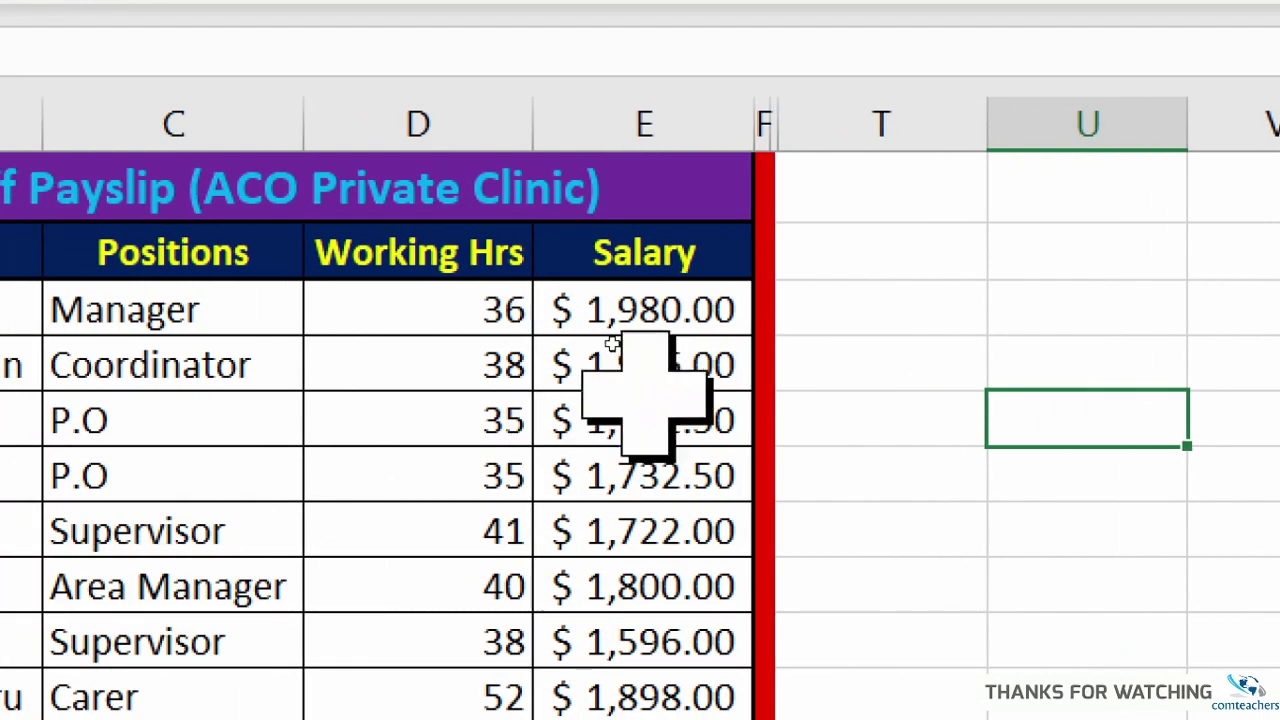
{"action": "left_click_drag", "start_coordinate": [623, 308], "coordinate": [592, 610]}
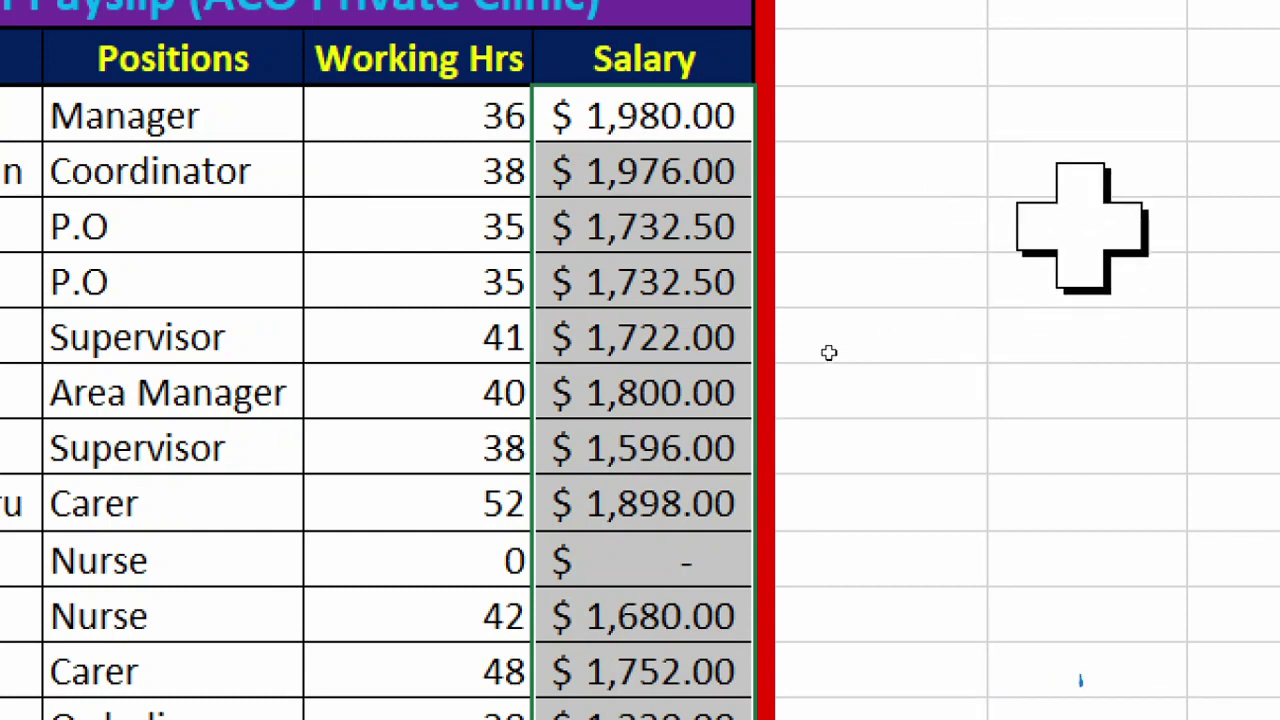
Step: Enter the headings "Check" in U2 and "Top 3 Pays" in V2
{"action": "left_click", "coordinate": [1048, 66]}
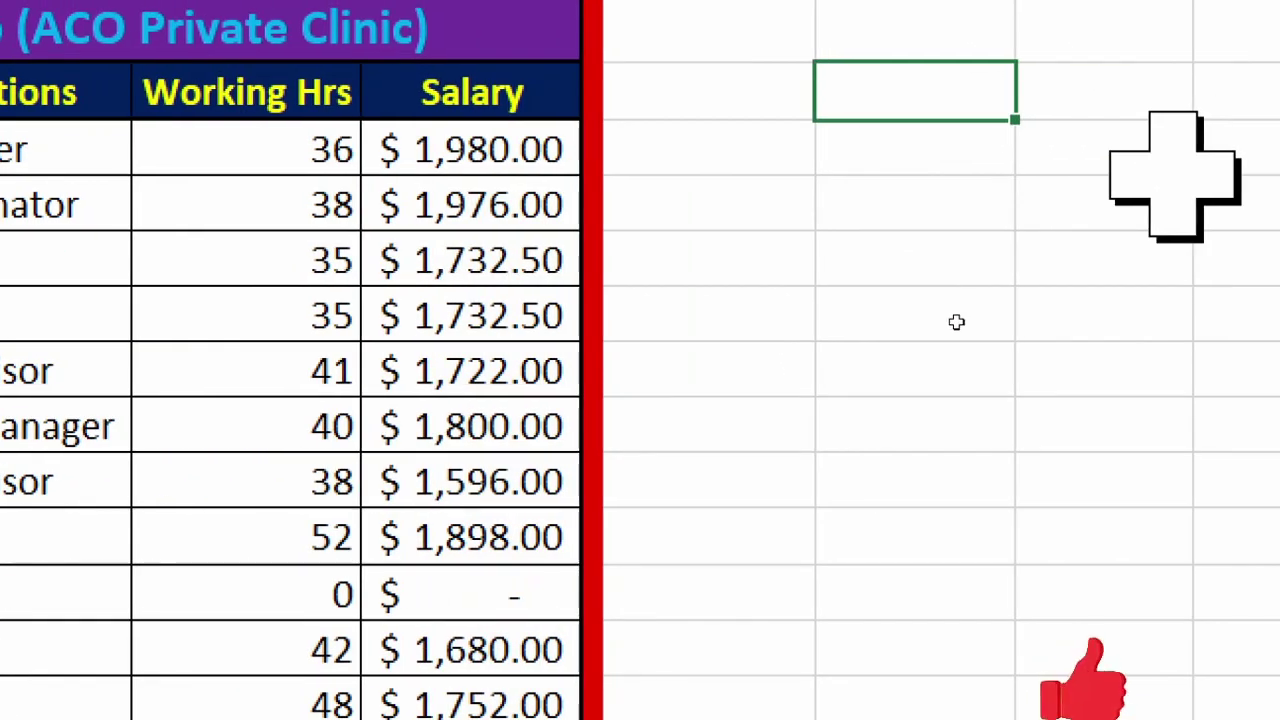
{"action": "type", "text": "Che"}
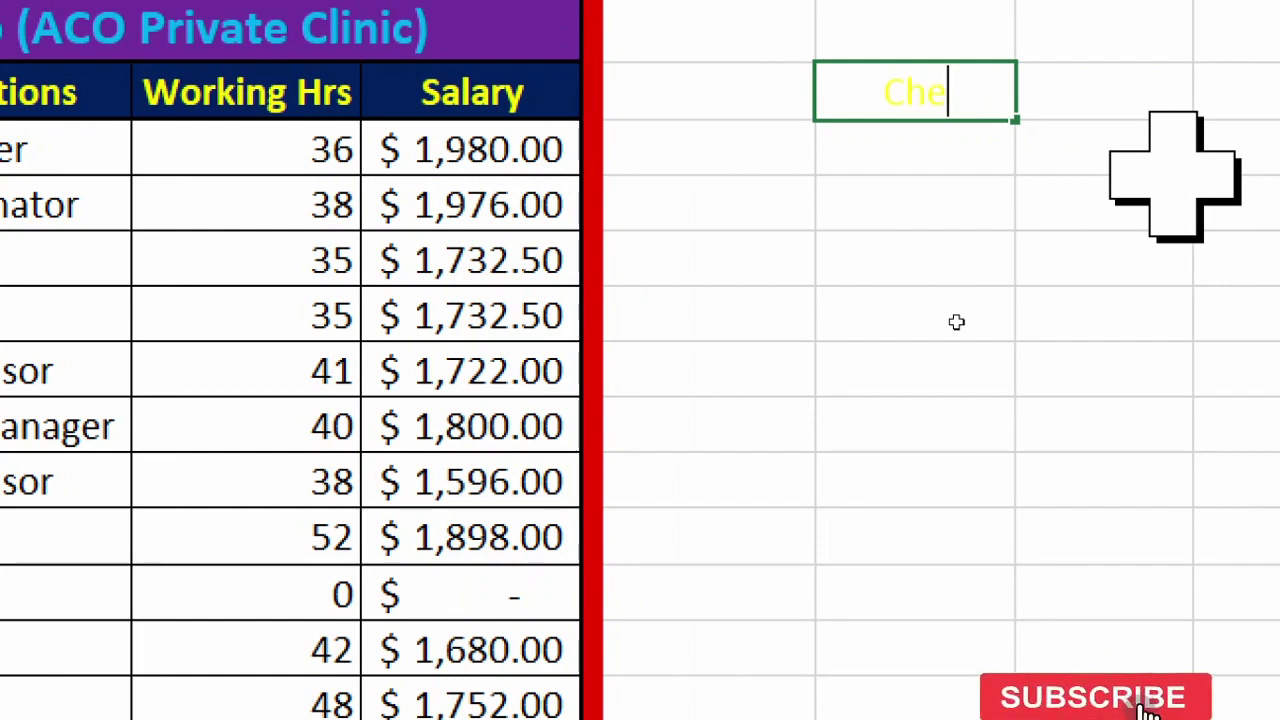
{"action": "type", "text": "ck"}
{"action": "key", "text": "Tab"}
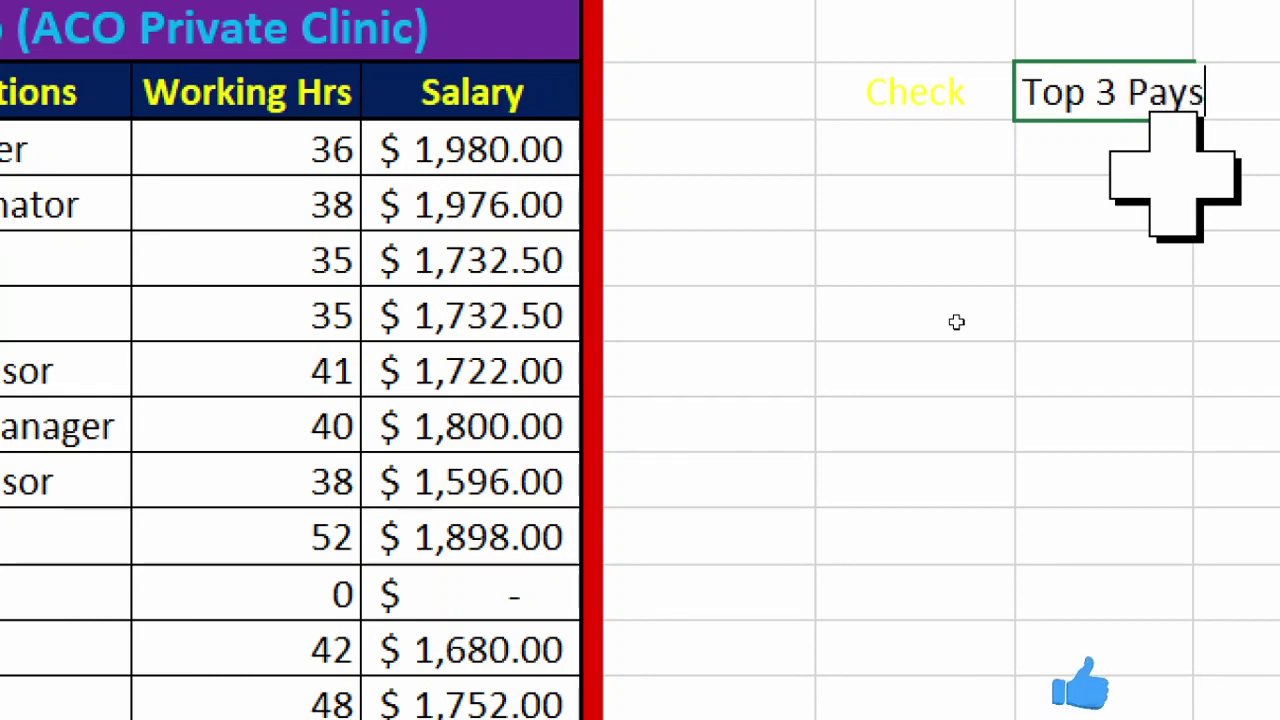
{"action": "left_click", "coordinate": [766, 268]}
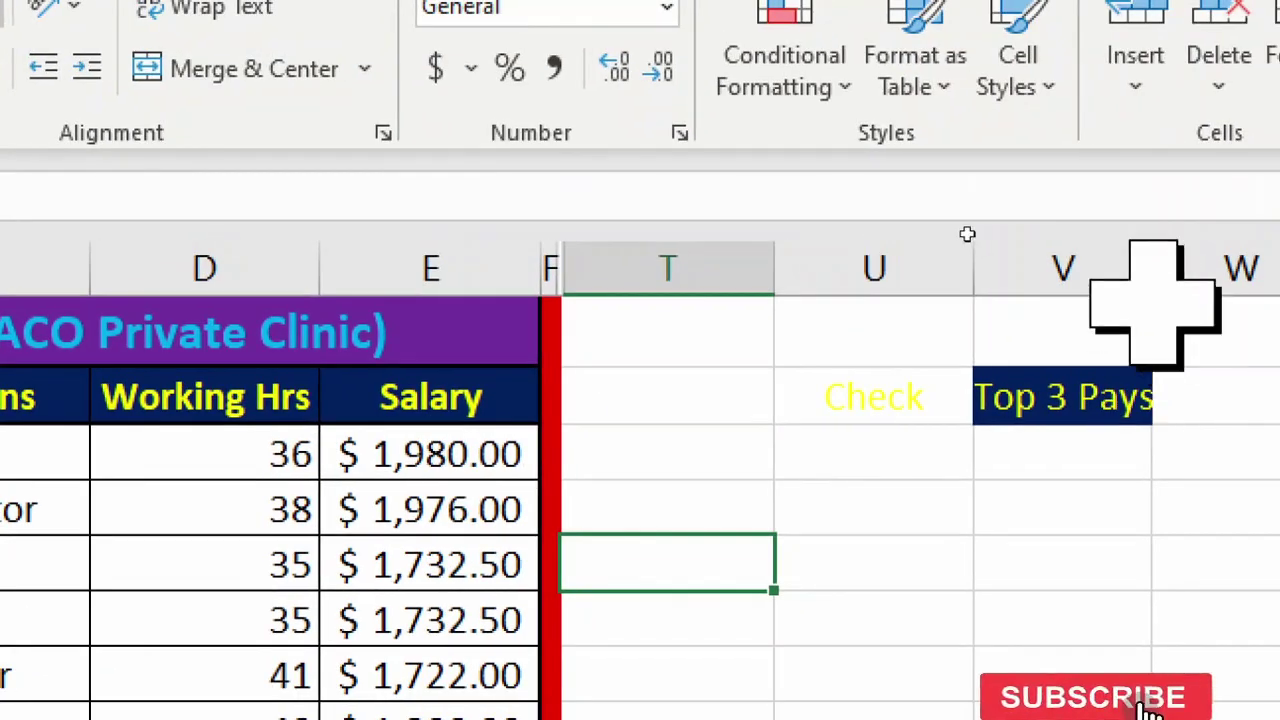
Step: Fit column V to its heading and fill the Check heading cell U2 with standard dark blue
{"action": "double_click", "coordinate": [1154, 270]}
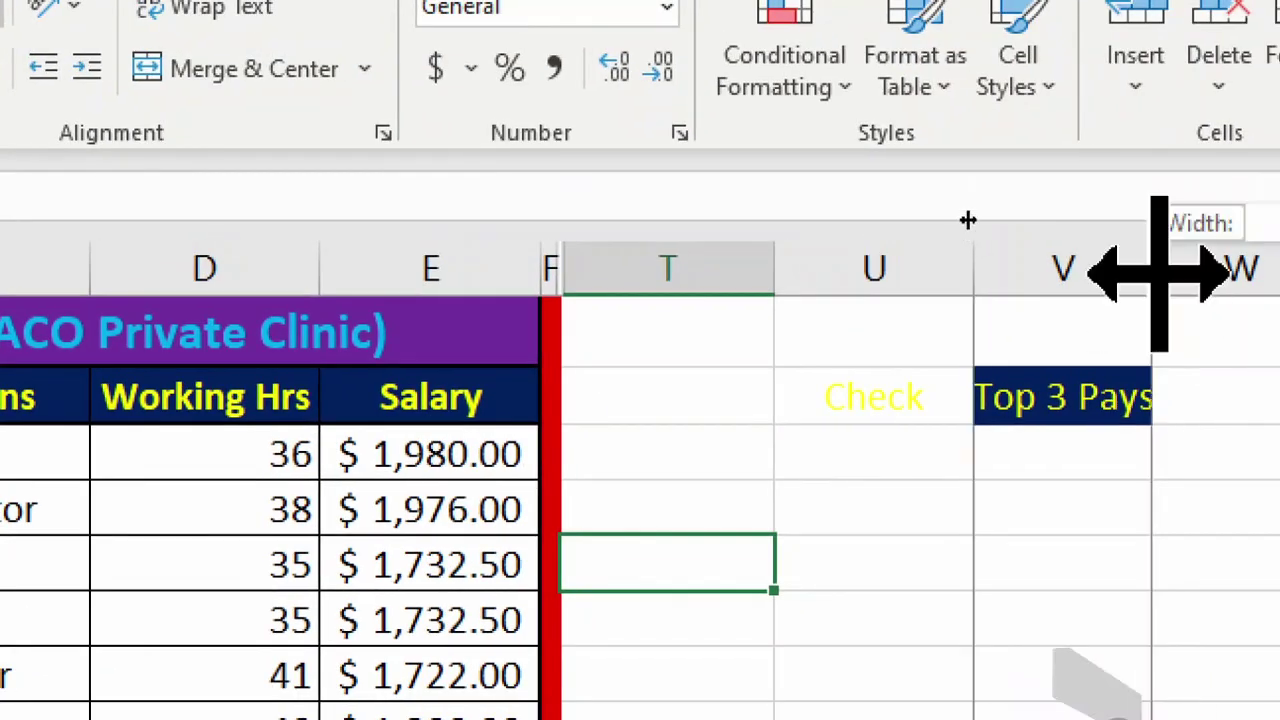
{"action": "left_click", "coordinate": [895, 390]}
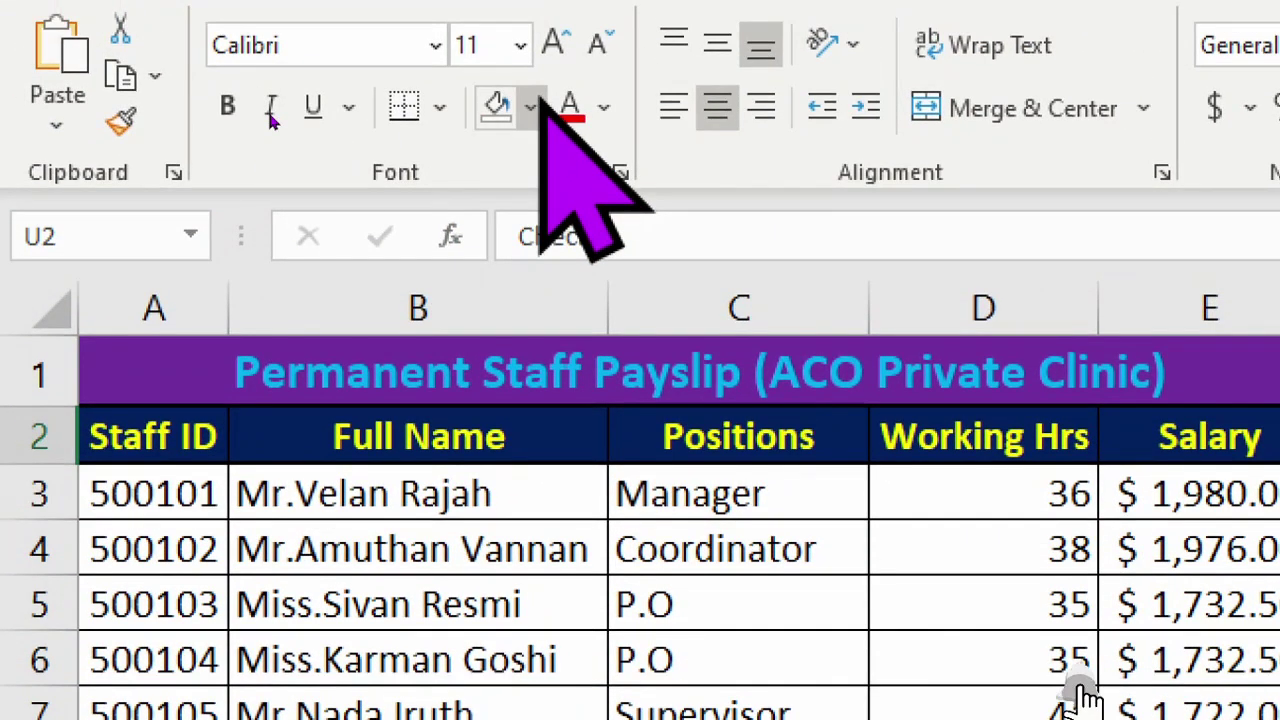
{"action": "left_click", "coordinate": [530, 72]}
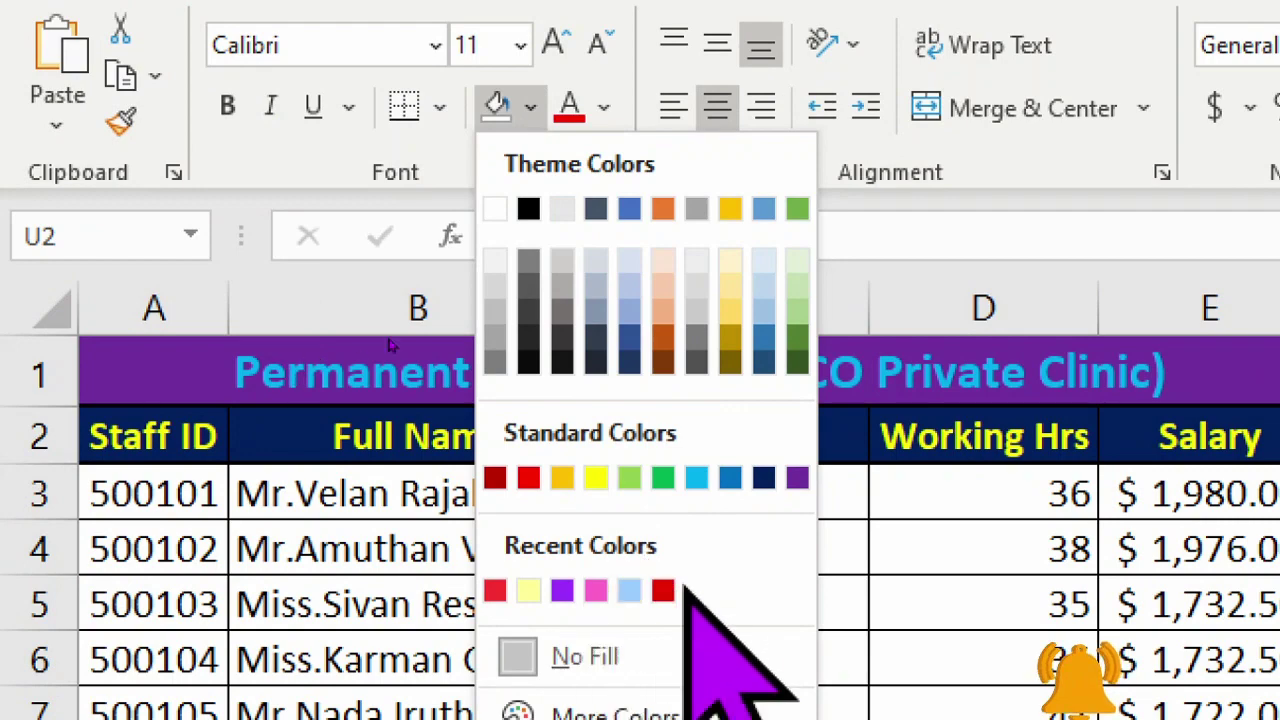
{"action": "left_click", "coordinate": [764, 477]}
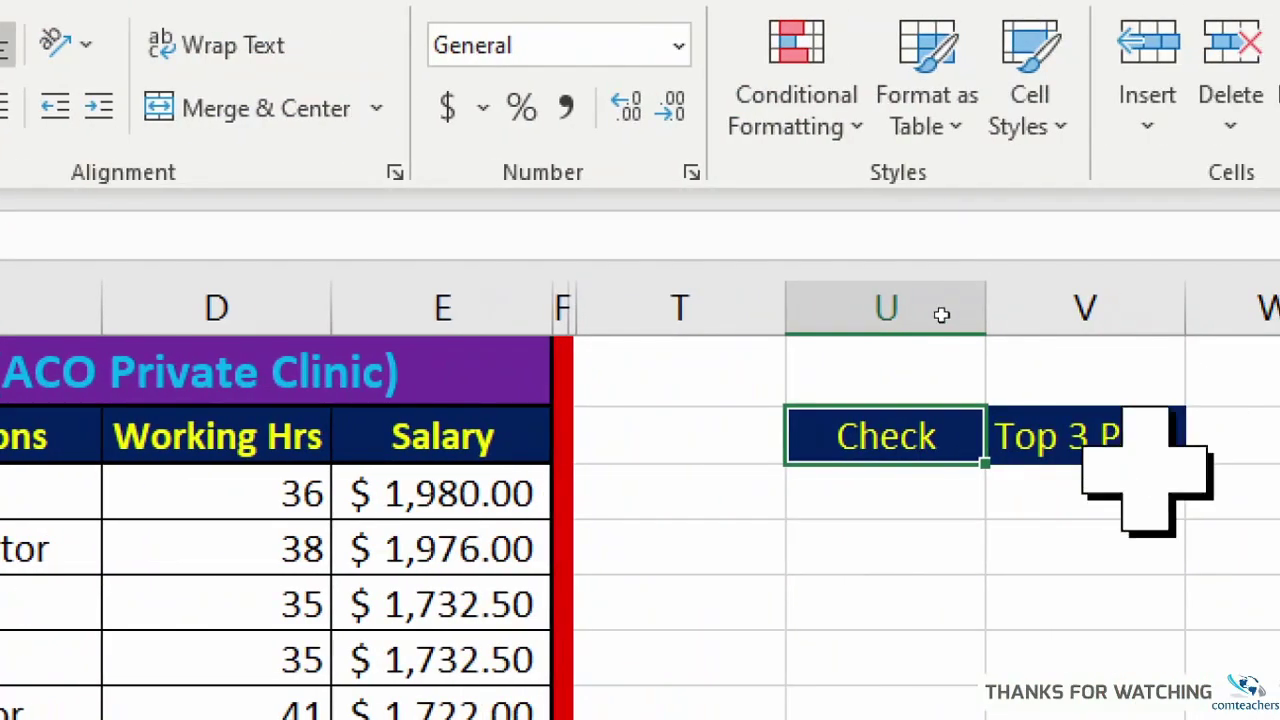
Step: Start a CHOOSE formula in V3 under Top 3 Pays, using cell U3 as the index number
{"action": "left_click", "coordinate": [1090, 540]}
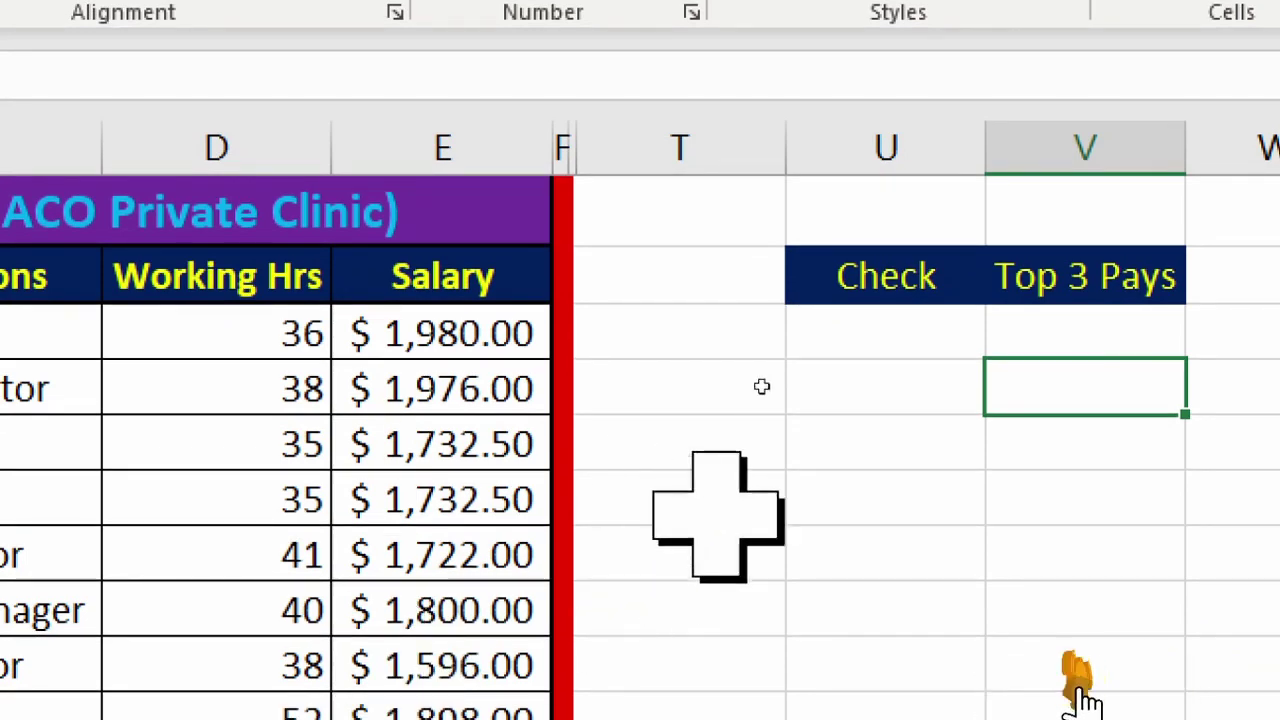
{"action": "key", "text": "Up"}
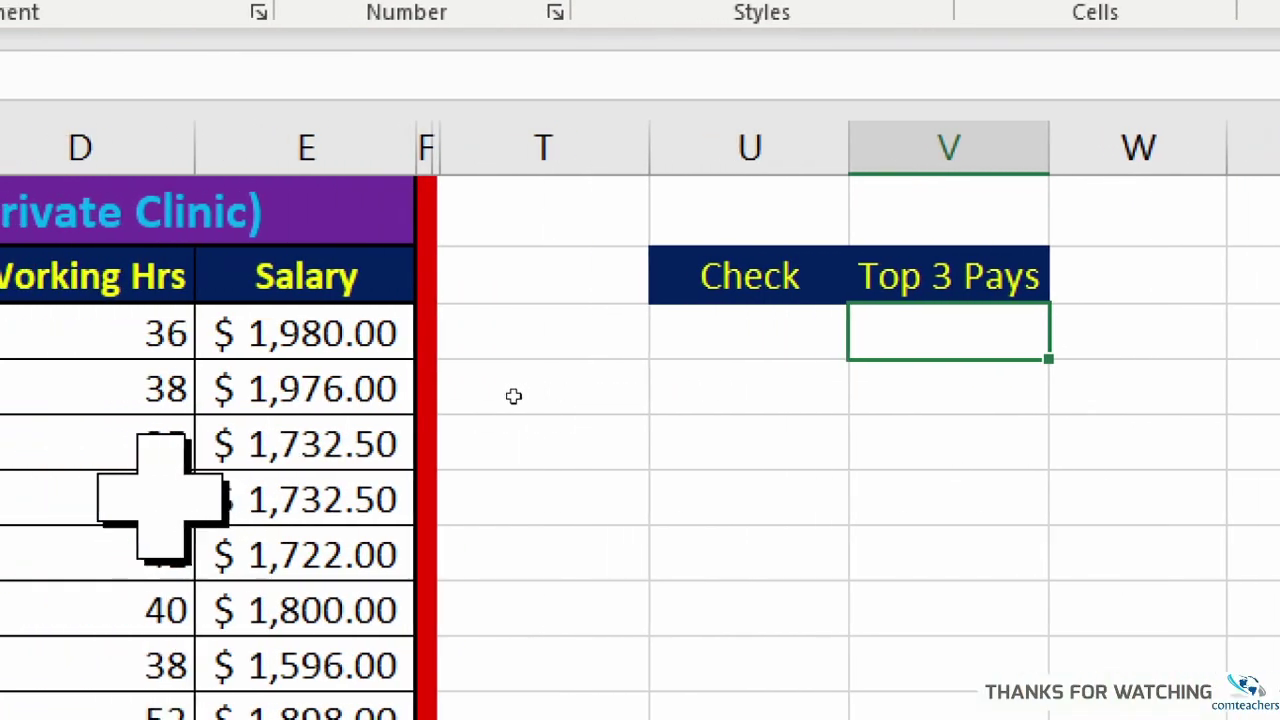
{"action": "type", "text": "="}
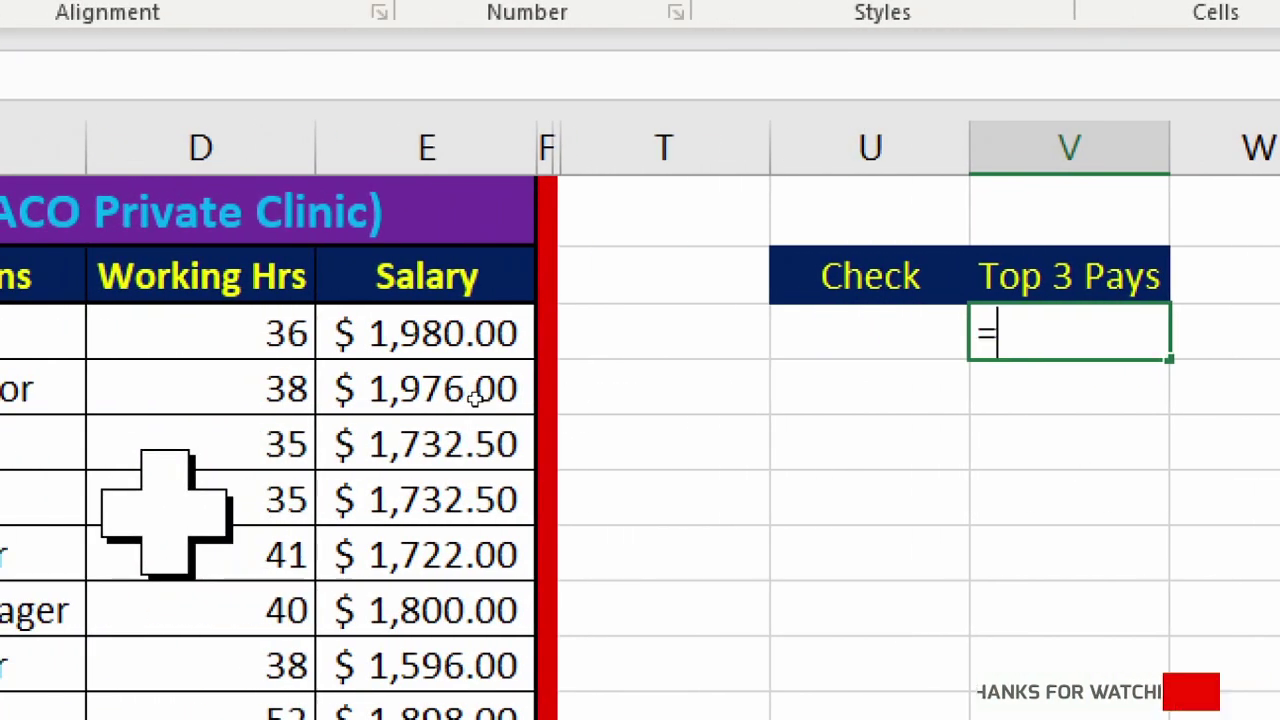
{"action": "type", "text": "cho"}
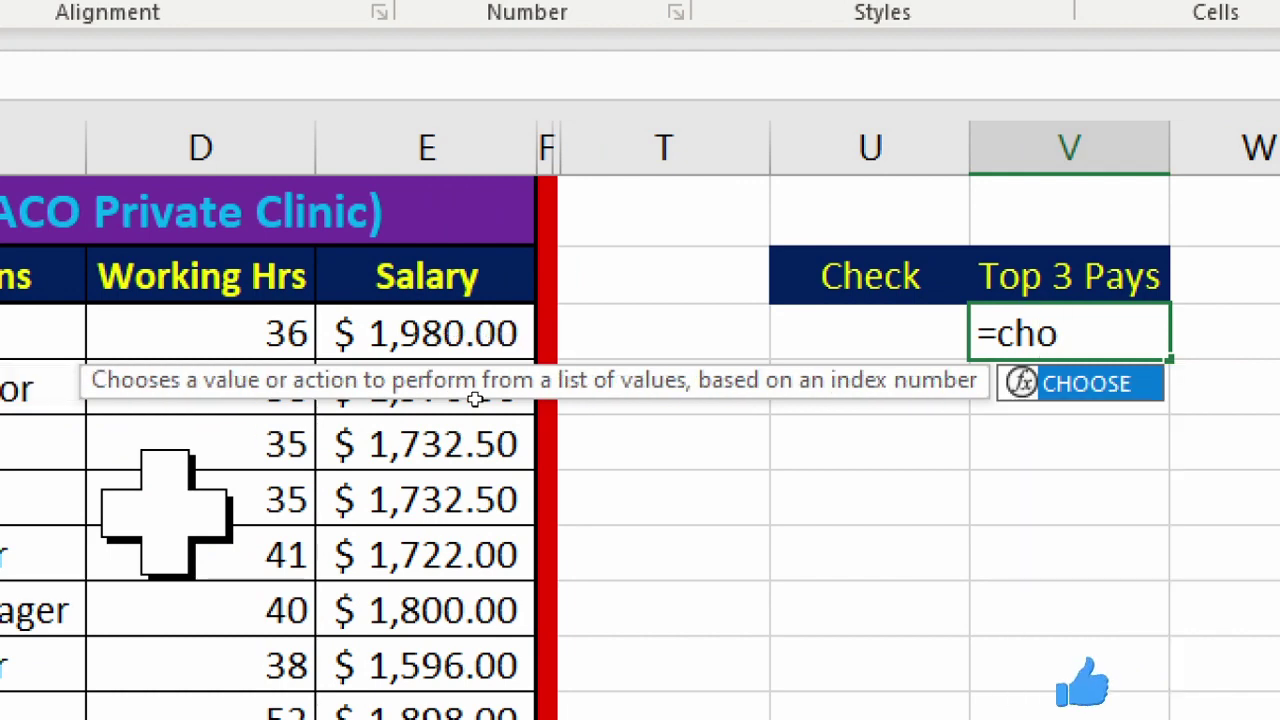
{"action": "key", "text": "Tab"}
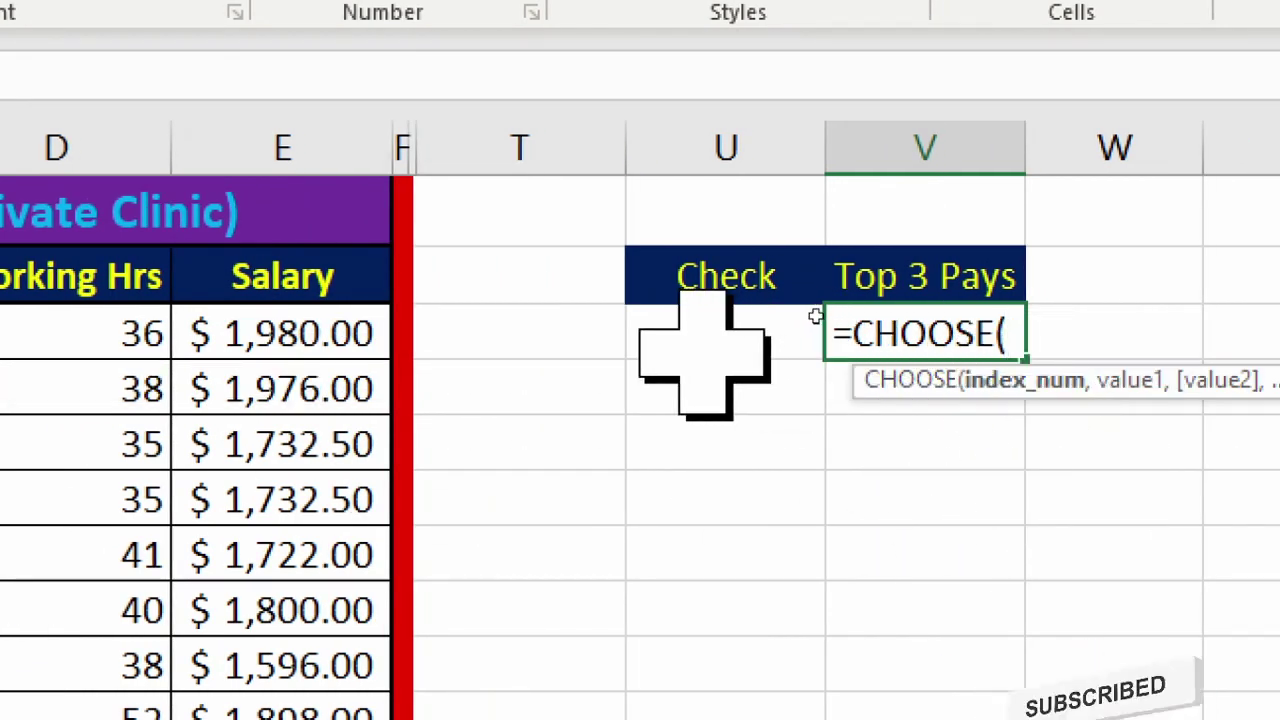
{"action": "left_click", "coordinate": [738, 335]}
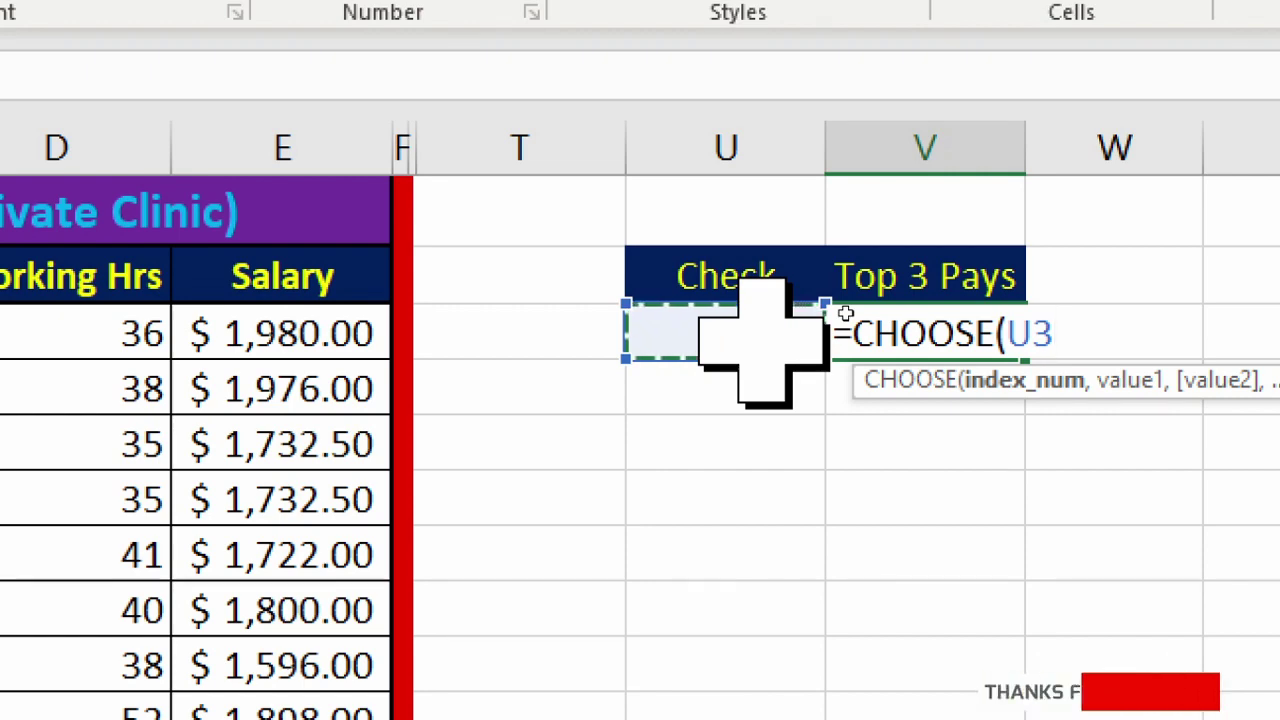
{"action": "type", "text": ","}
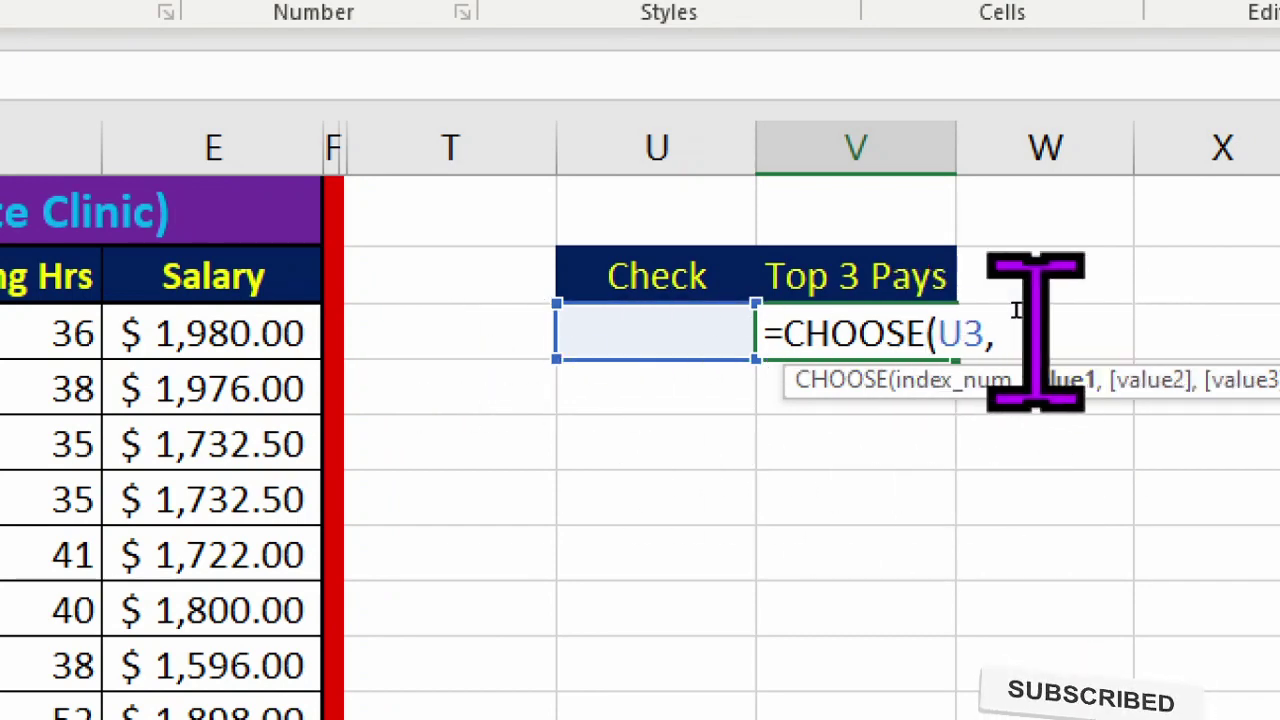
Step: Add LARGE(E3:E14,1) as the first value of the CHOOSE formula to pick the highest salary
{"action": "type", "text": "la"}
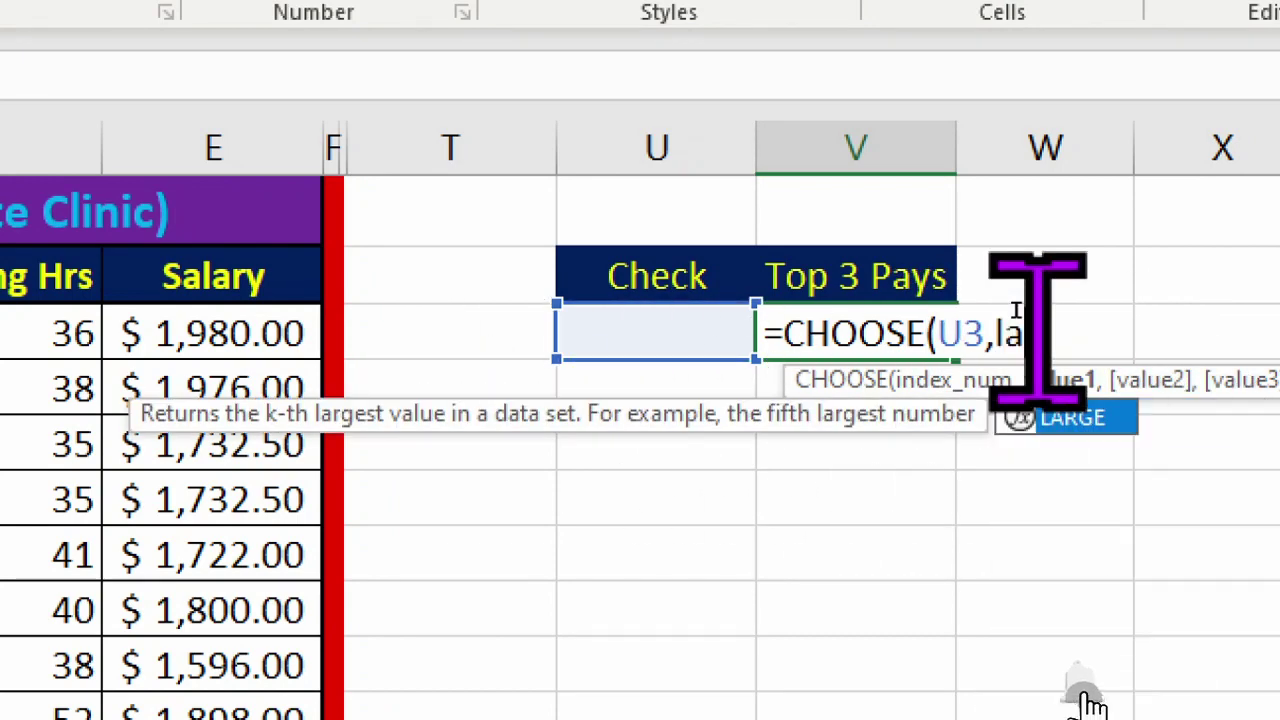
{"action": "type", "text": "rg"}
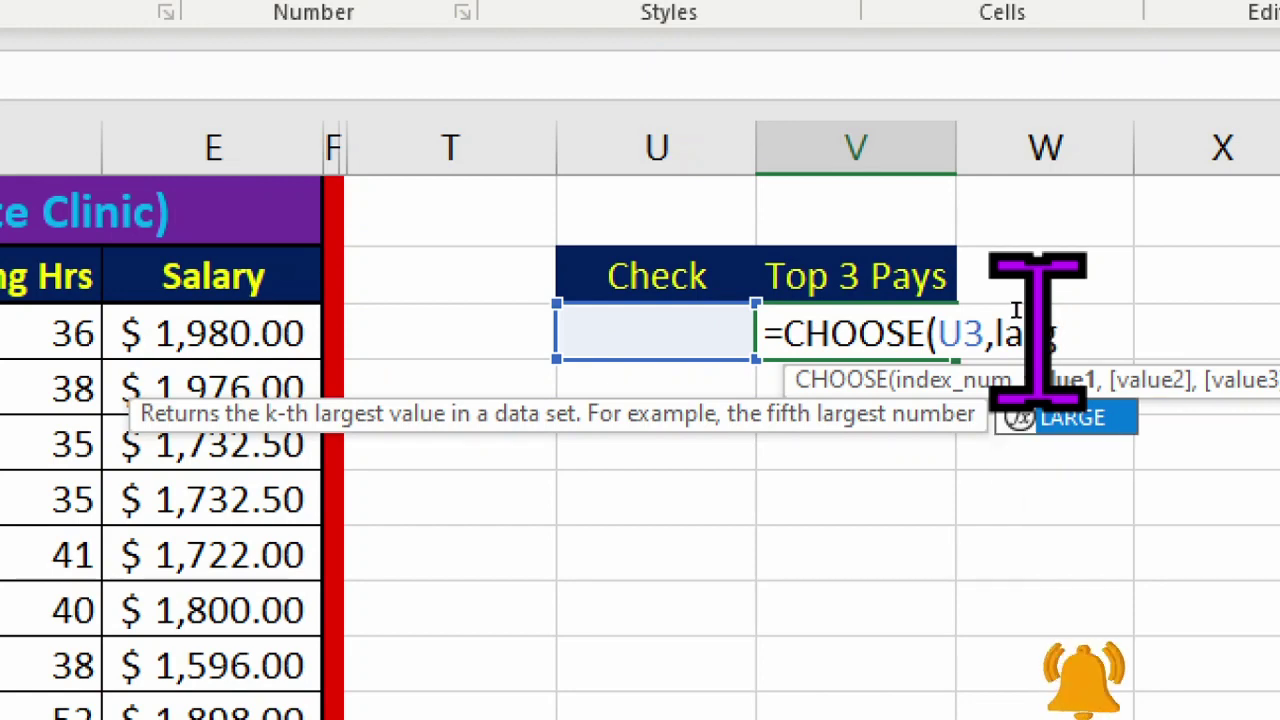
{"action": "double_click", "coordinate": [1115, 418]}
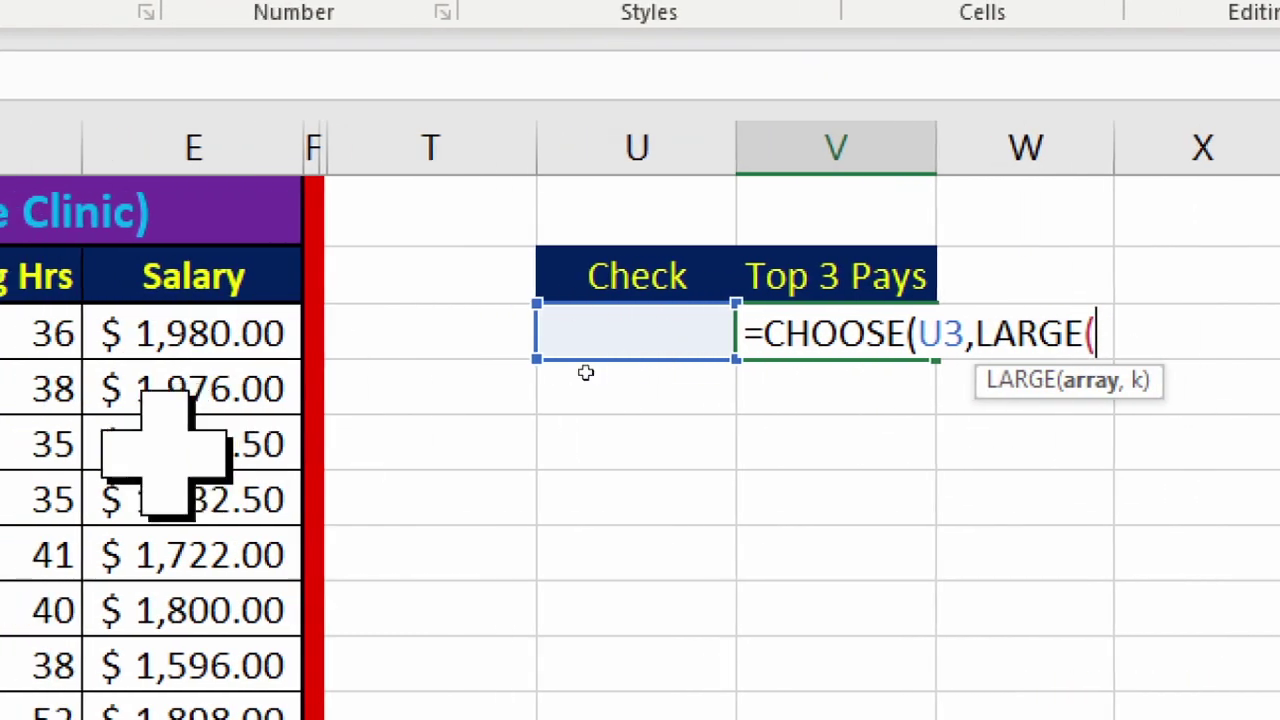
{"action": "left_click_drag", "start_coordinate": [350, 335], "coordinate": [325, 719]}
{"action": "left_click_drag", "start_coordinate": [325, 660], "coordinate": [329, 715]}
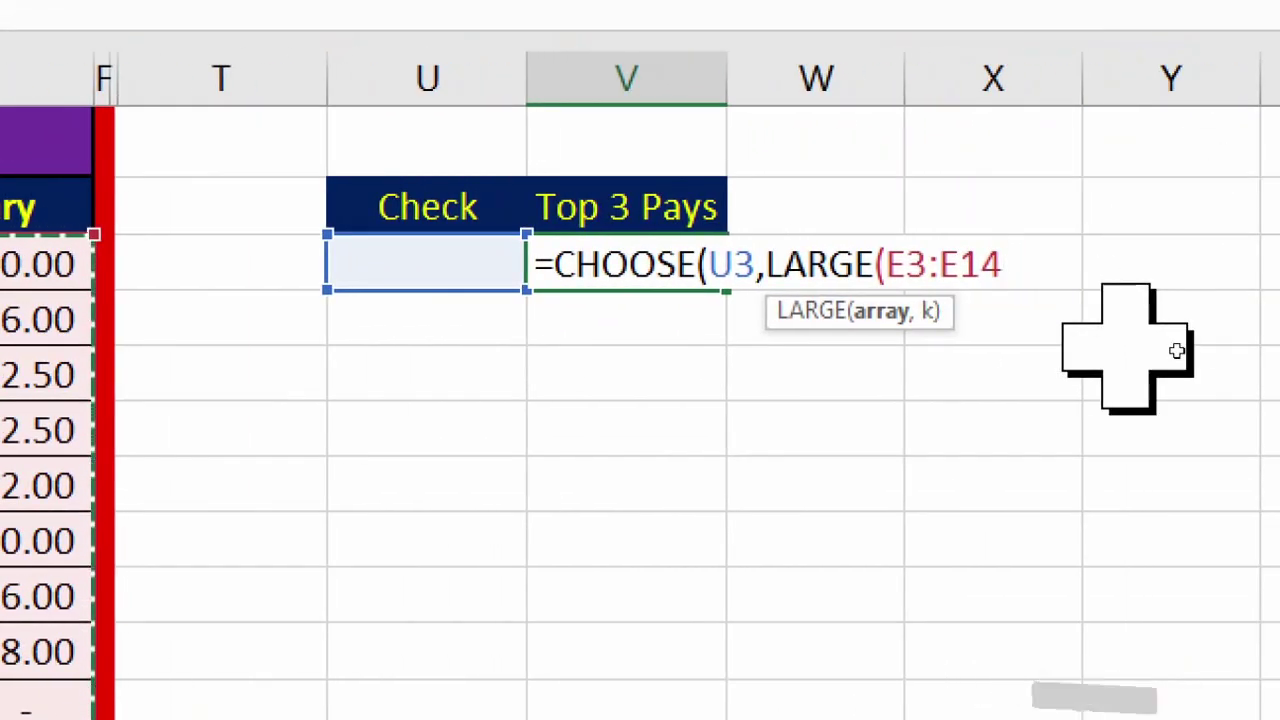
{"action": "type", "text": ",1"}
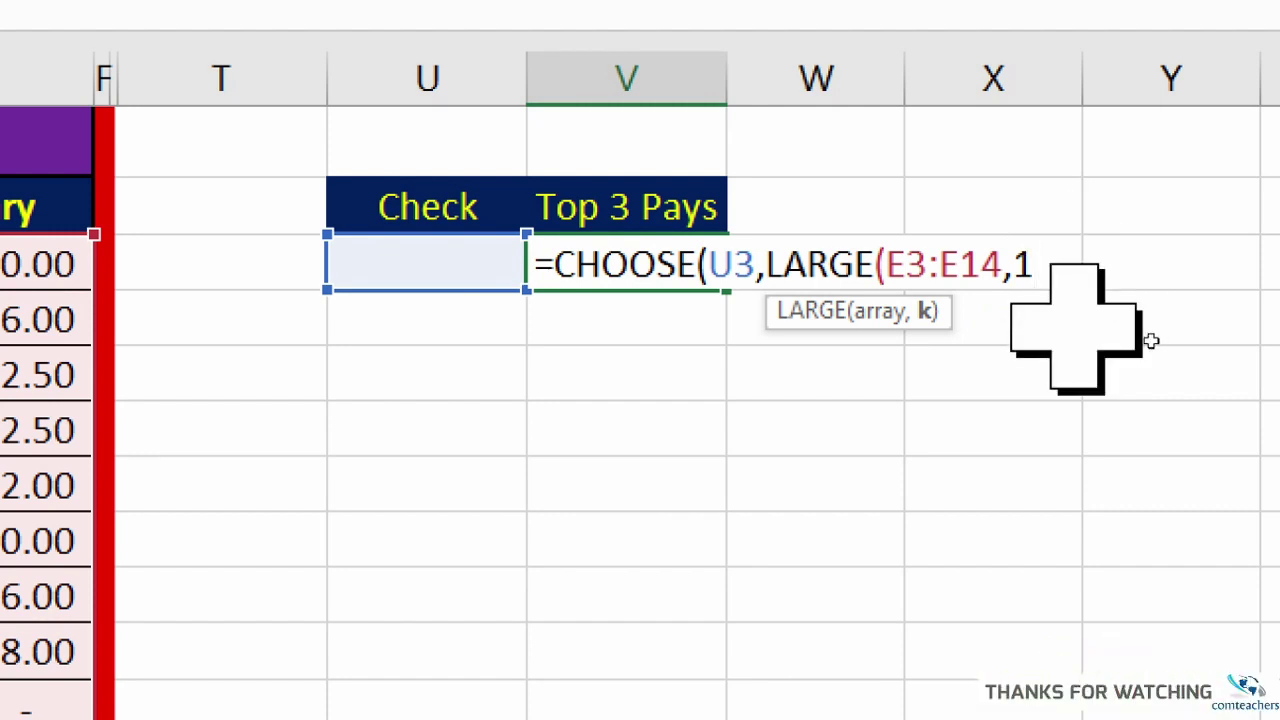
{"action": "type", "text": "),"}
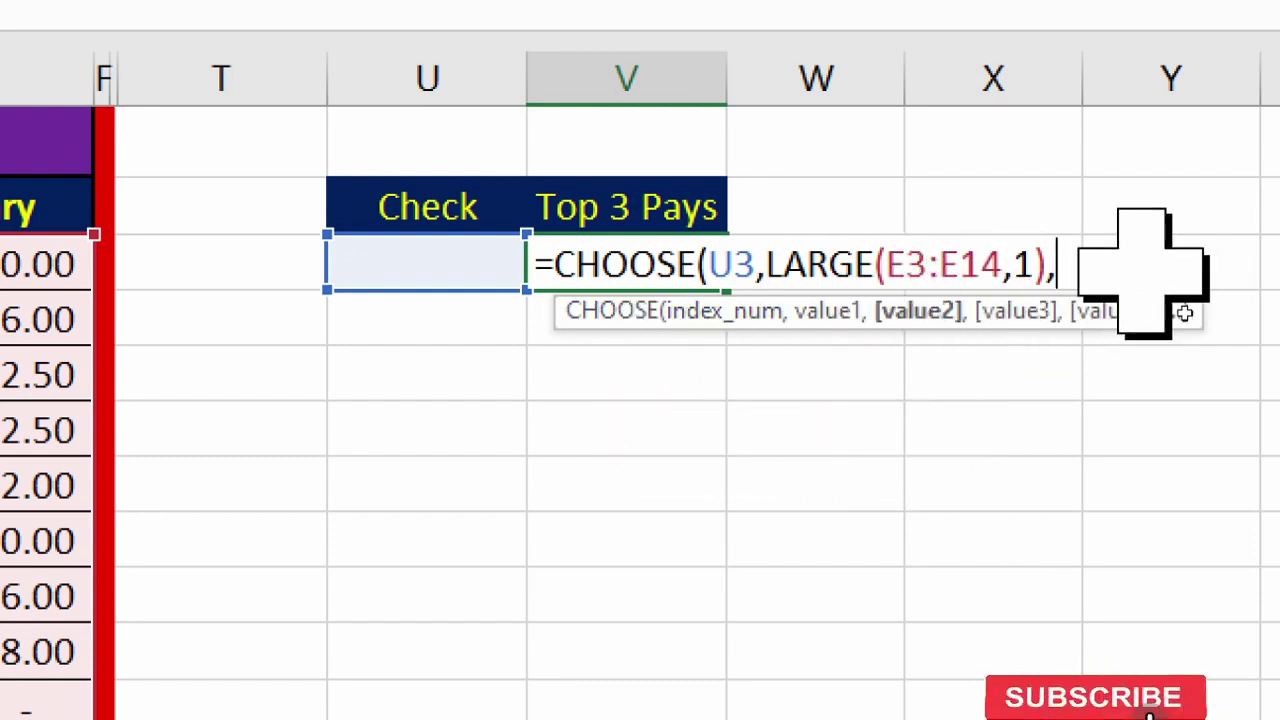
Step: Add LARGE(E3:E14,2) as the second value of the CHOOSE formula for the second-highest salary
{"action": "type", "text": "lar"}
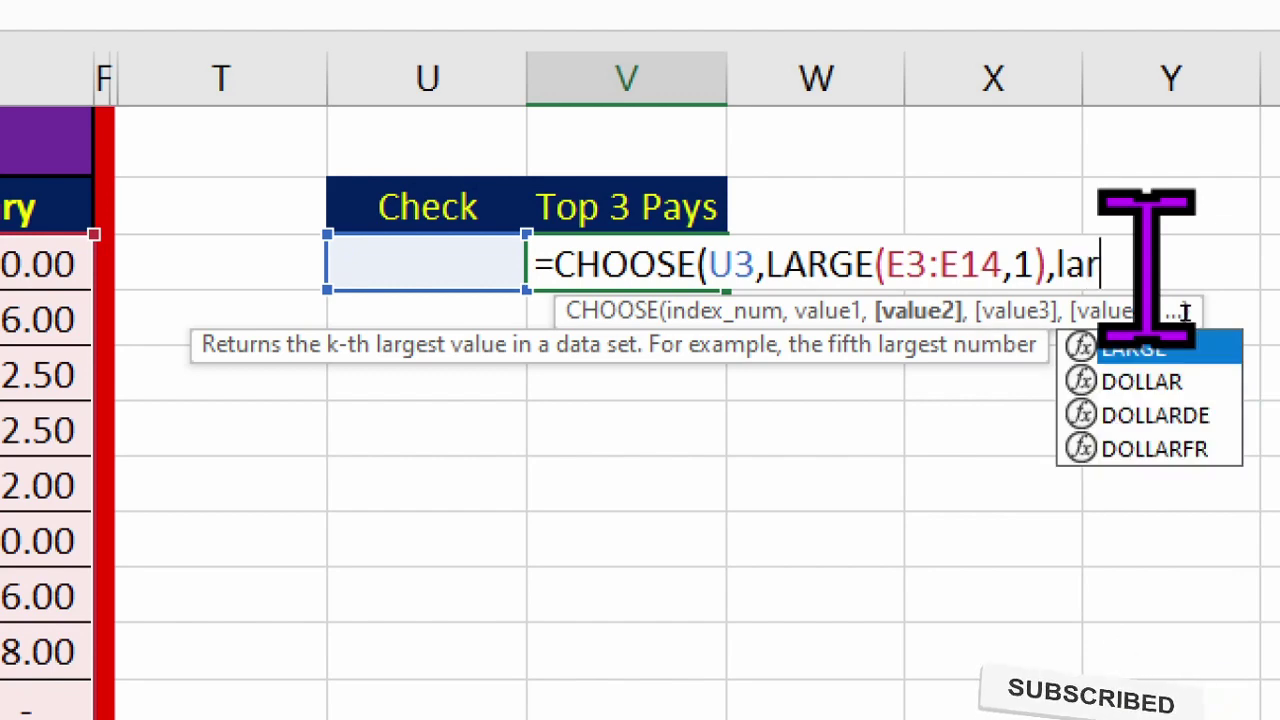
{"action": "double_click", "coordinate": [1140, 352]}
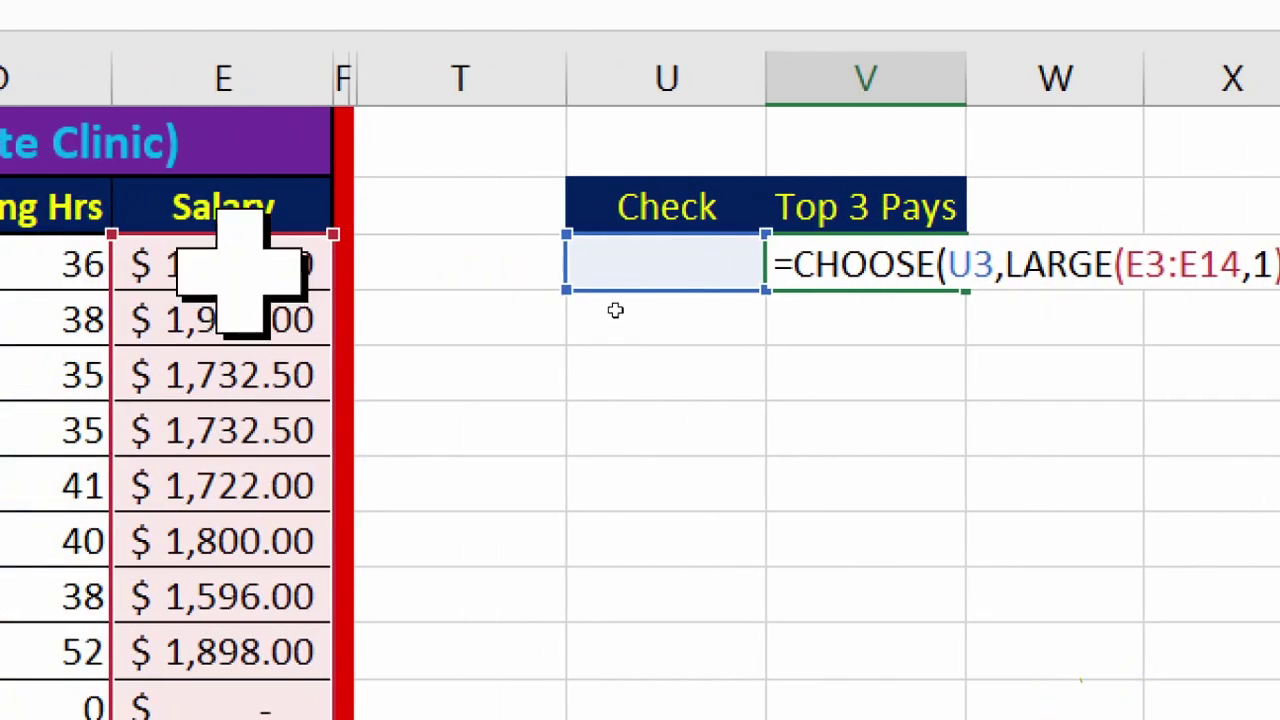
{"action": "left_click_drag", "start_coordinate": [240, 270], "coordinate": [166, 685]}
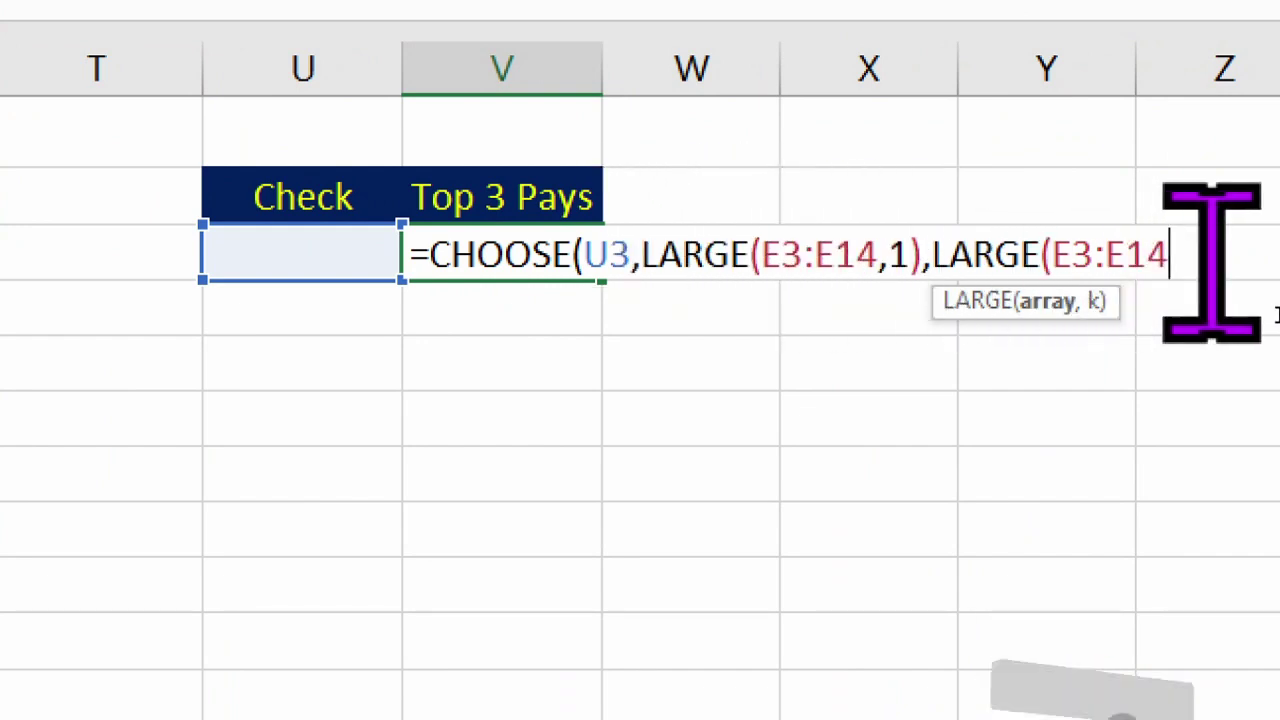
{"action": "type", "text": ","}
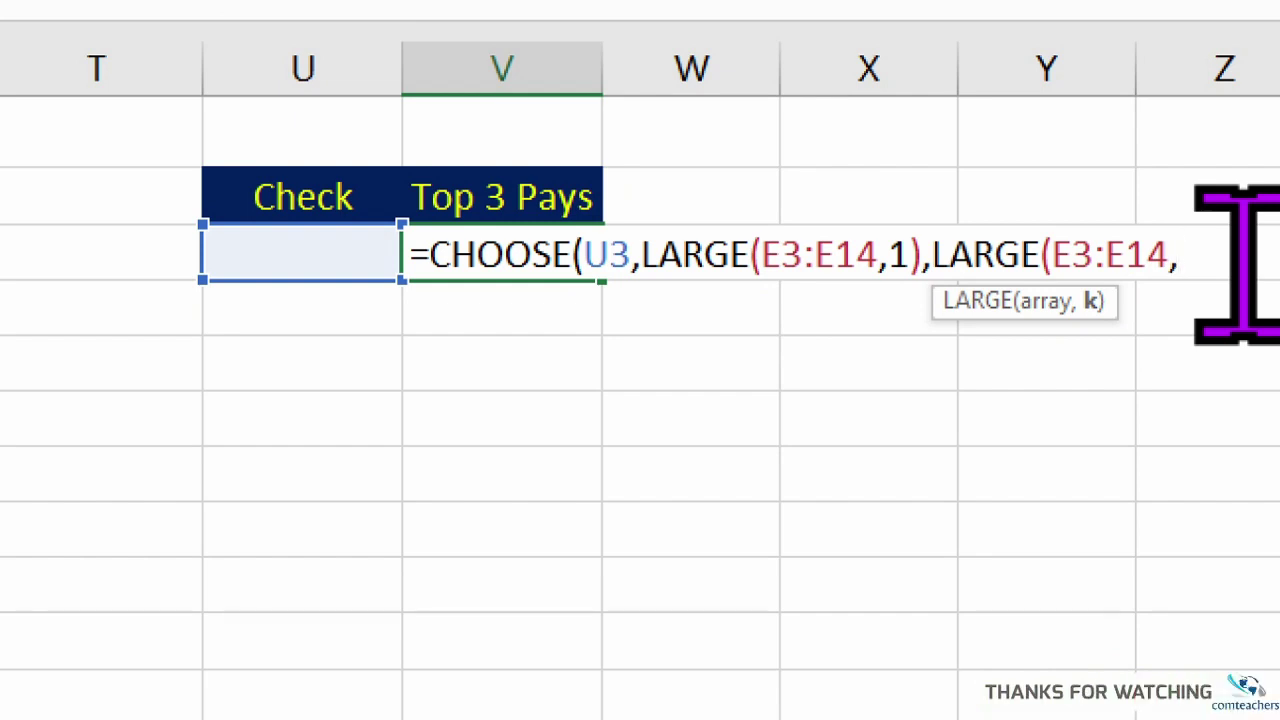
{"action": "type", "text": "2)"}
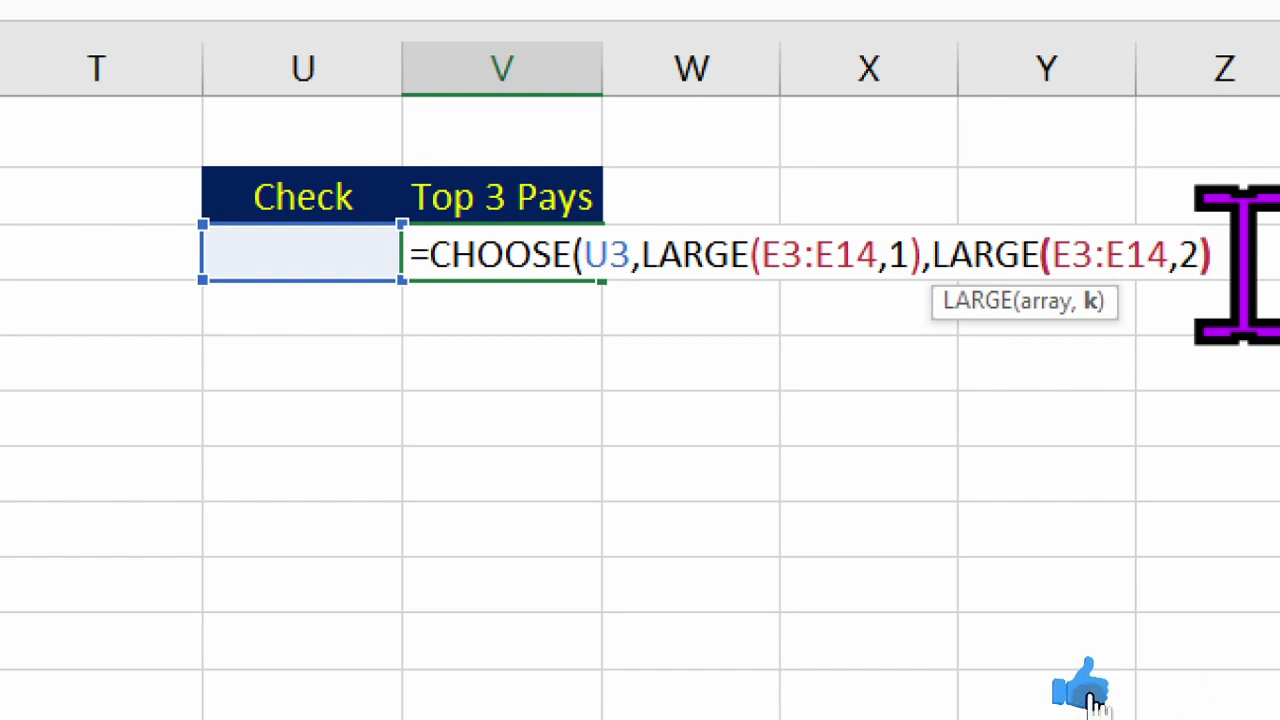
{"action": "type", "text": ","}
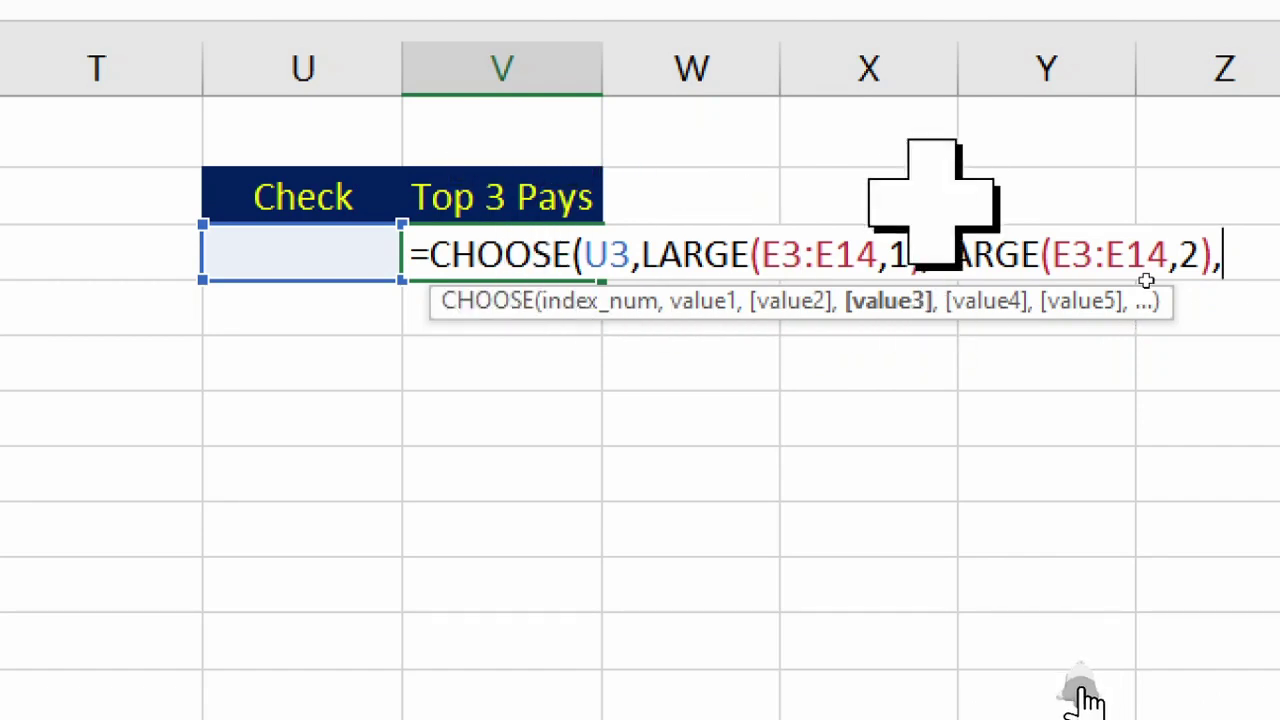
Step: Add LARGE(E3:E14,3) as the third value, complete the CHOOSE formula and reselect V3
{"action": "type", "text": "la"}
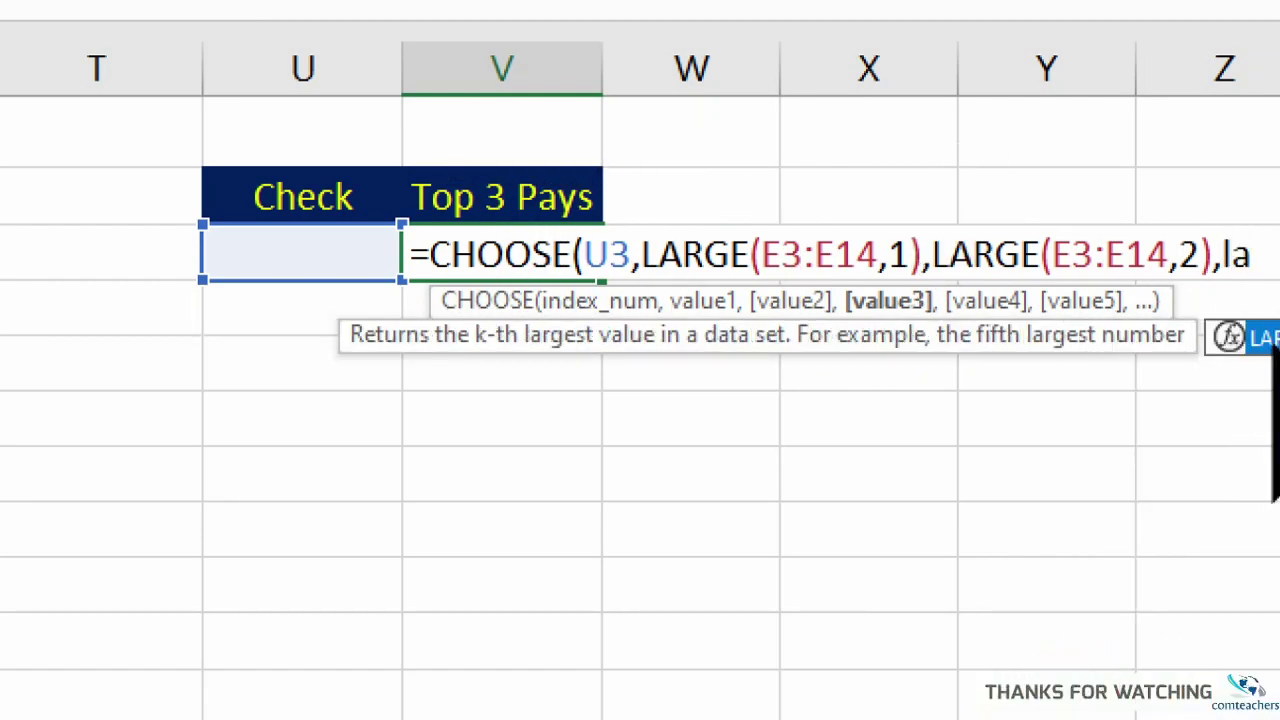
{"action": "key", "text": "Tab"}
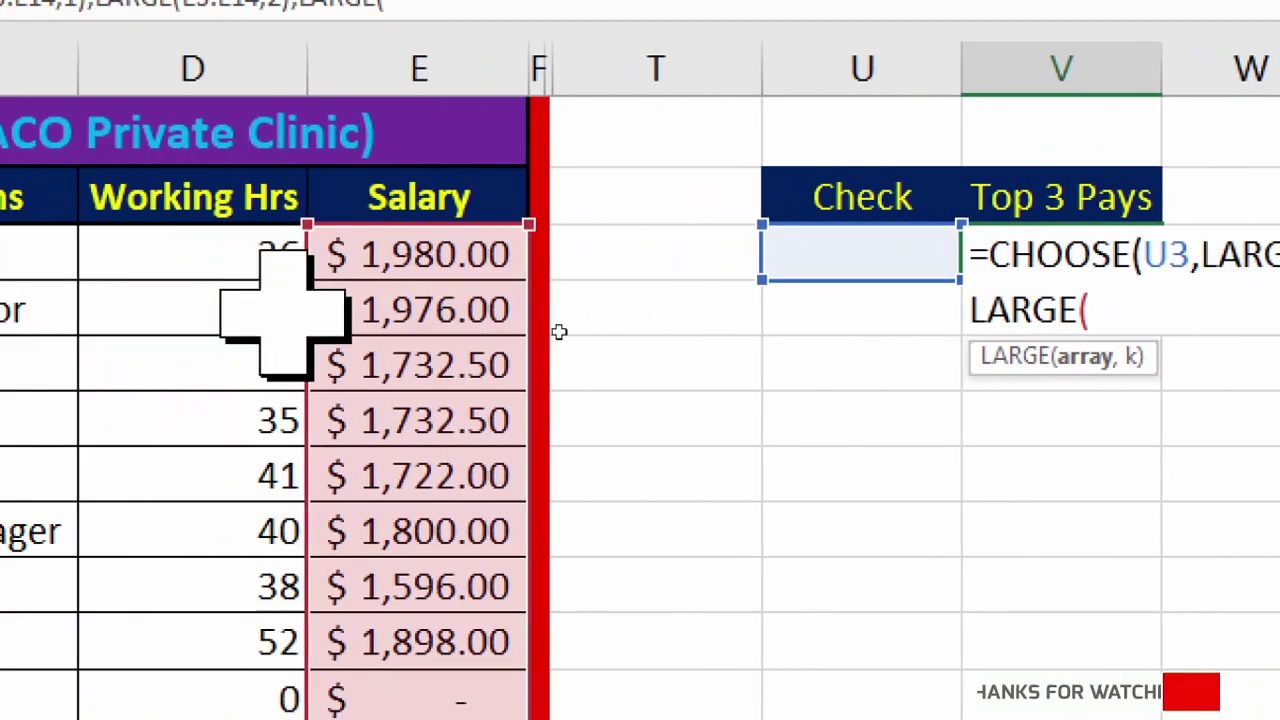
{"action": "left_click_drag", "start_coordinate": [434, 245], "coordinate": [363, 719]}
{"action": "left_click_drag", "start_coordinate": [362, 655], "coordinate": [366, 719]}
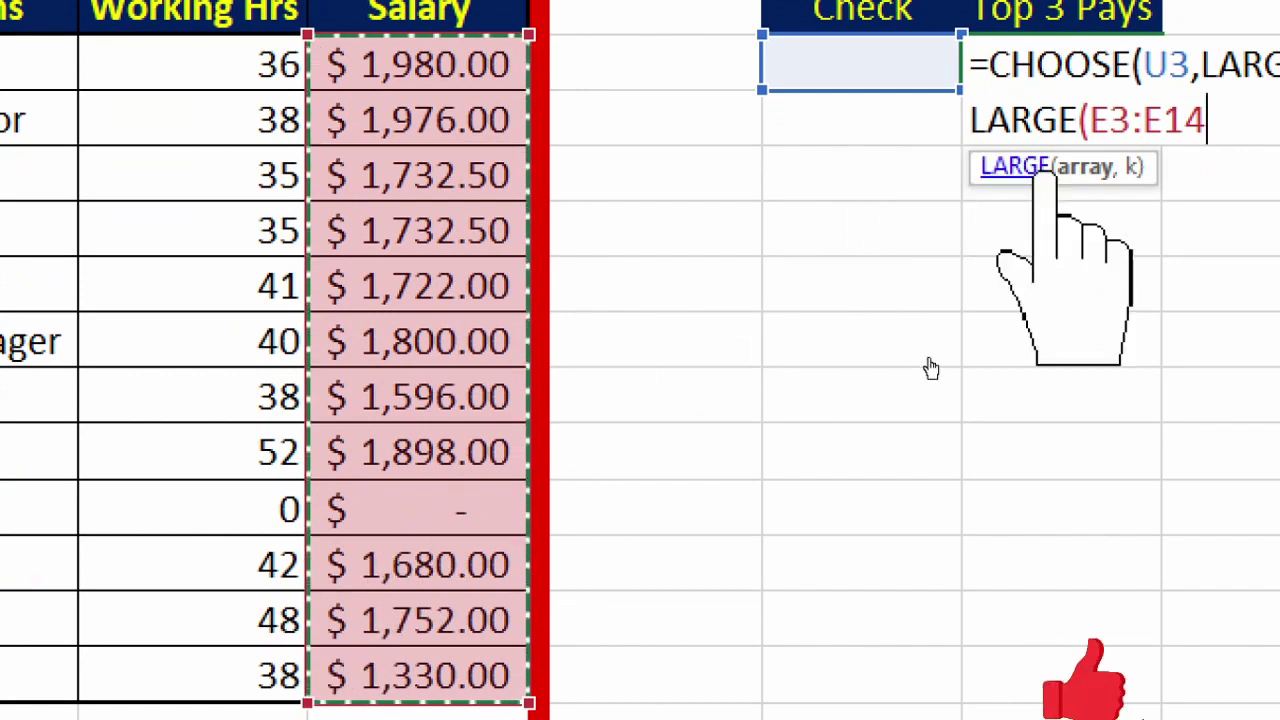
{"action": "type", "text": ",3"}
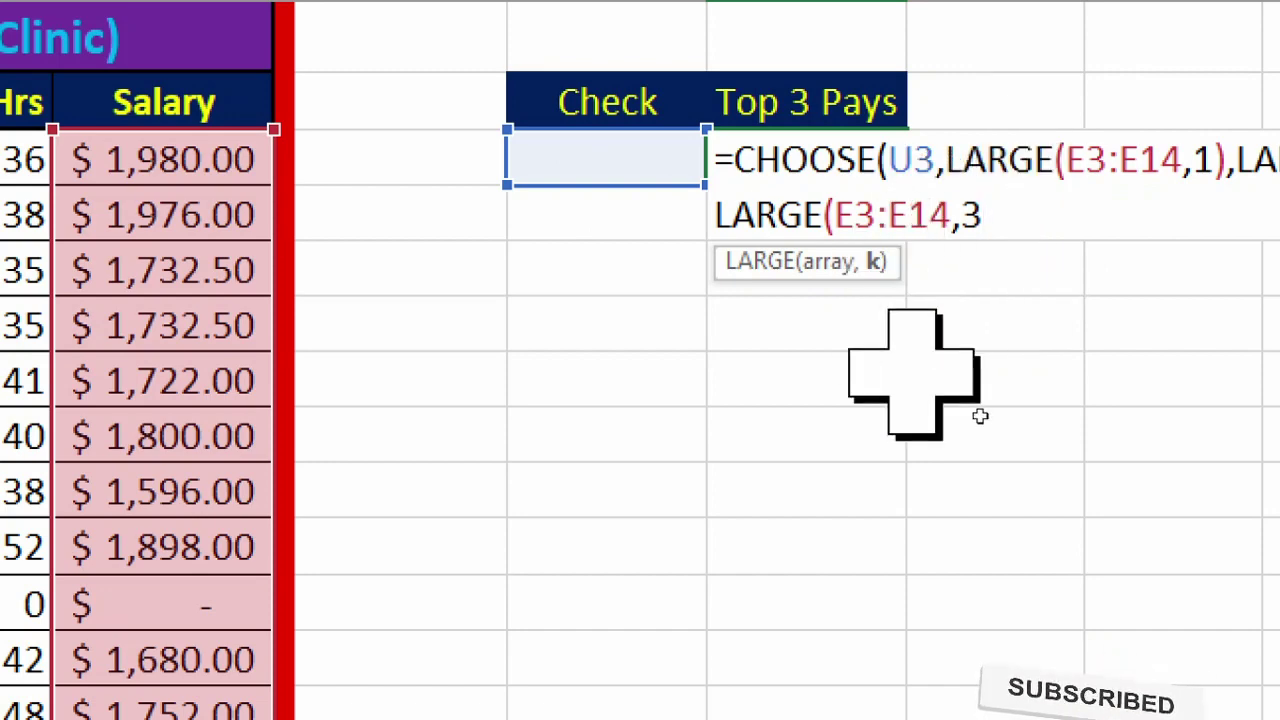
{"action": "type", "text": ")"}
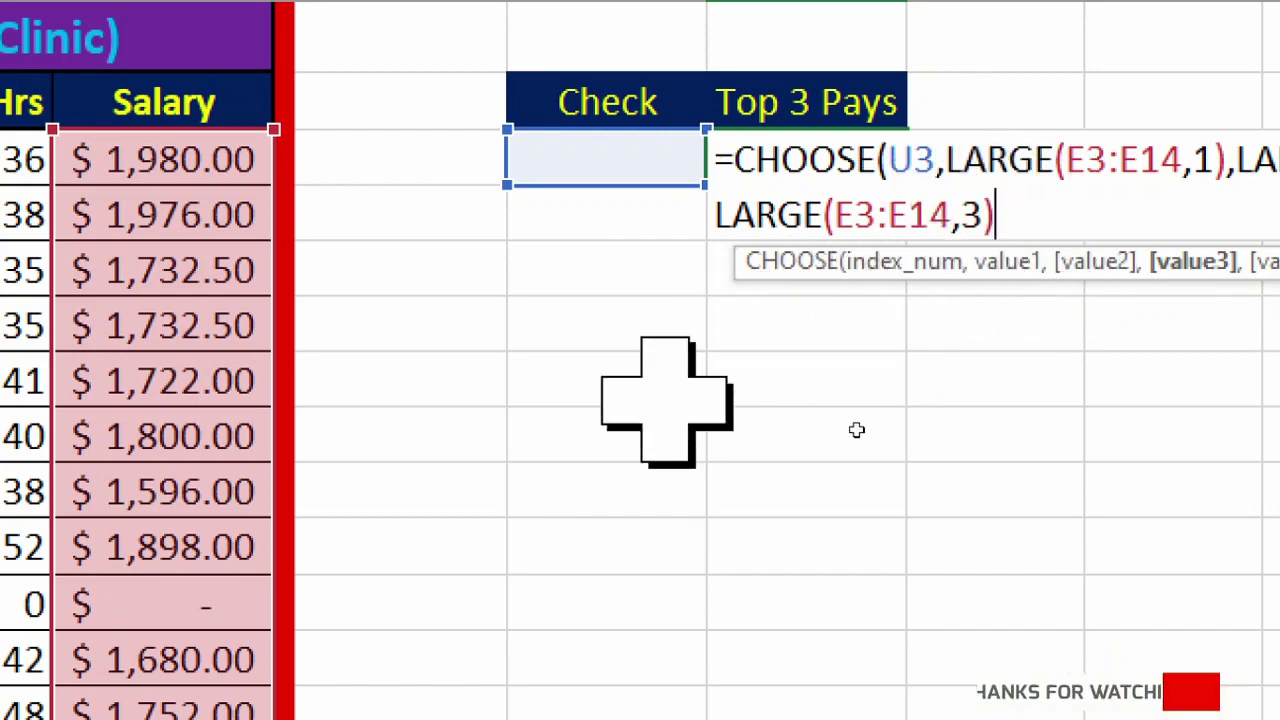
{"action": "type", "text": ")"}
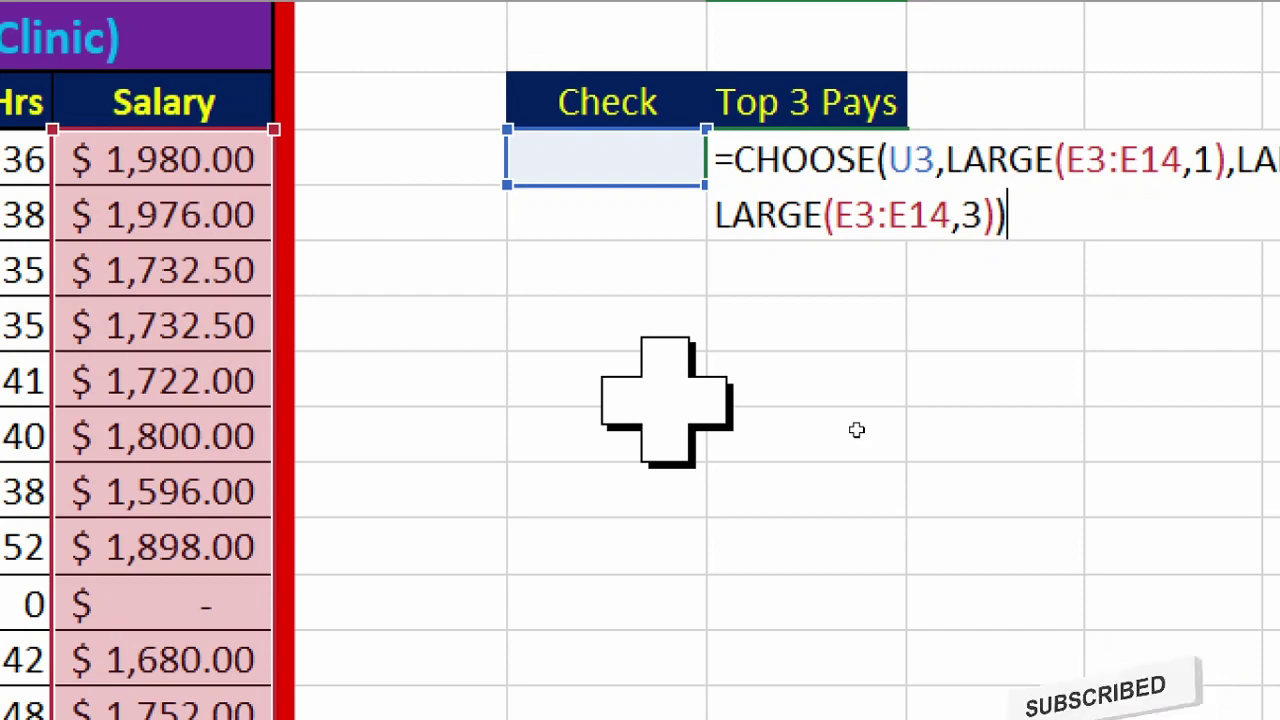
{"action": "key", "text": "Return"}
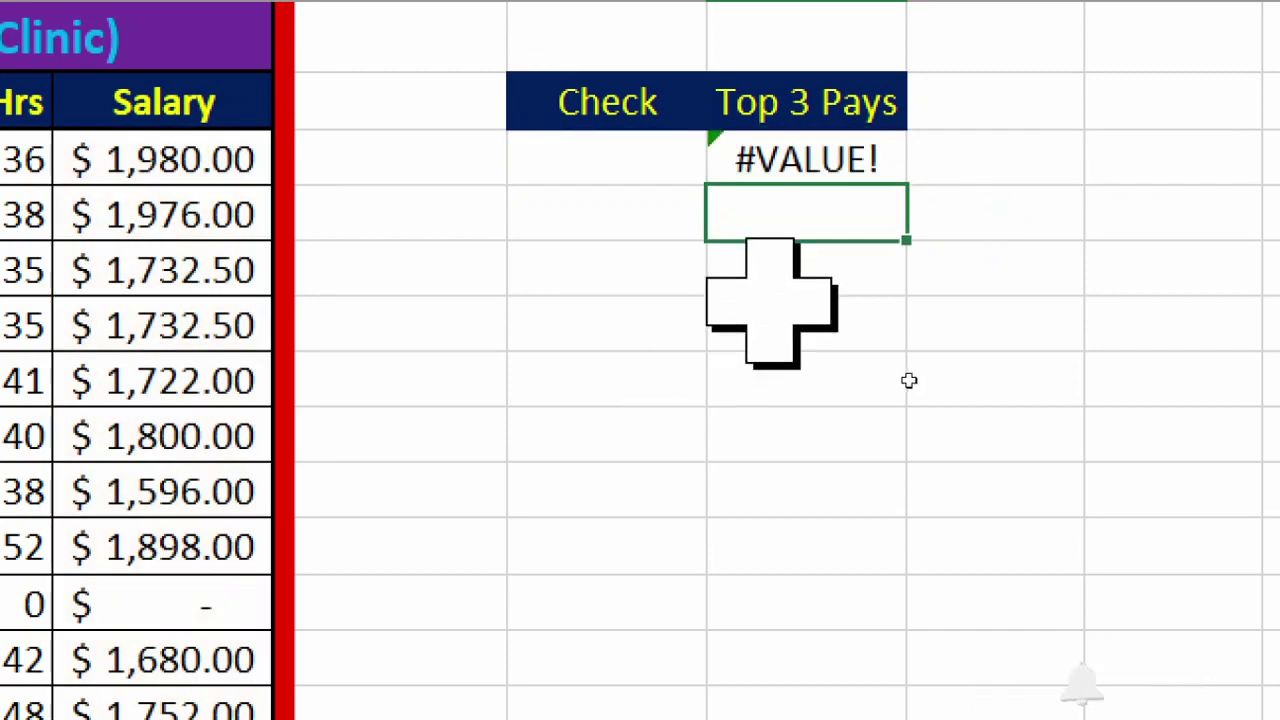
{"action": "key", "text": "Up"}
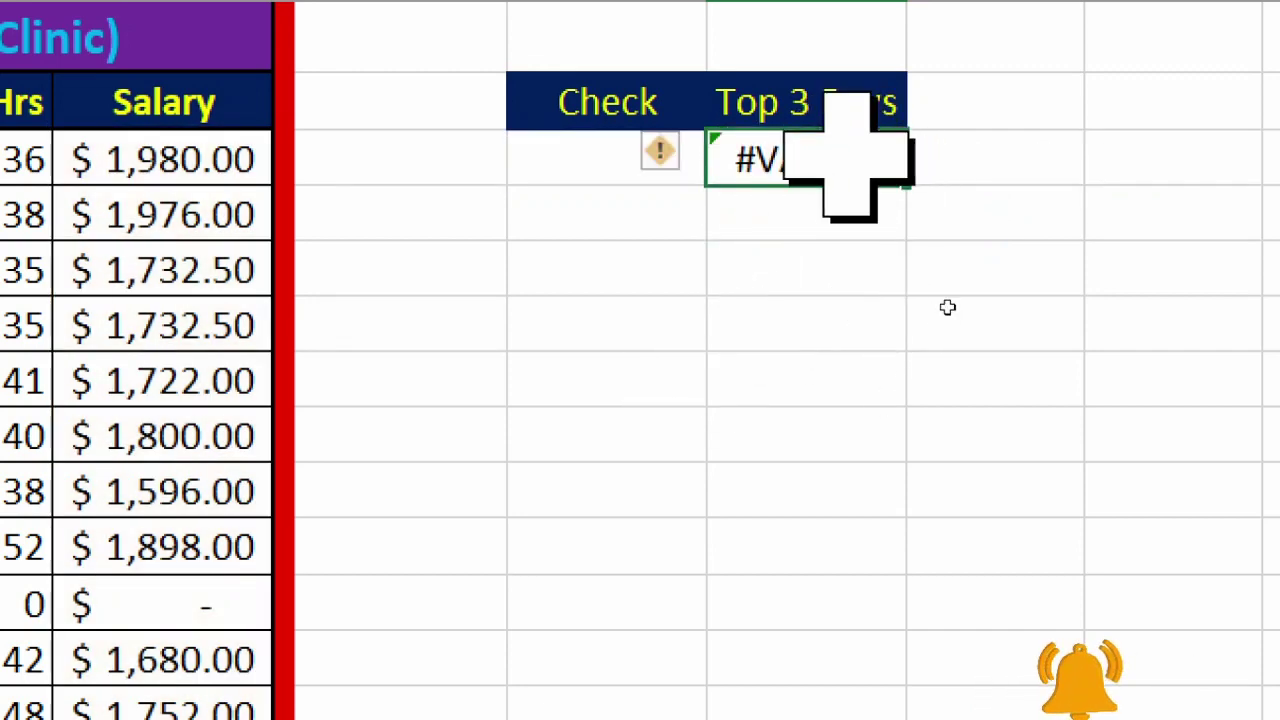
Step: Test the CHOOSE formula by entering index numbers 1, 2 and 3 in turn in cell U3 under Check
{"action": "key", "text": "Left"}
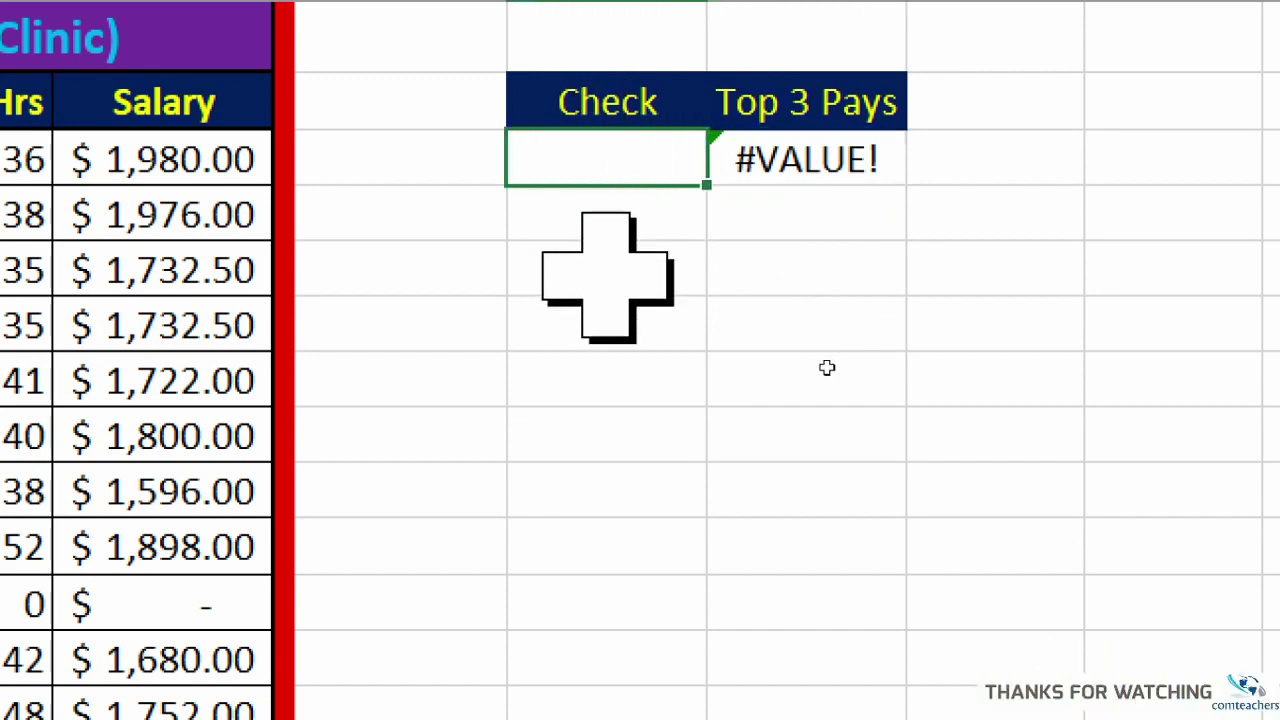
{"action": "key", "text": "Return"}
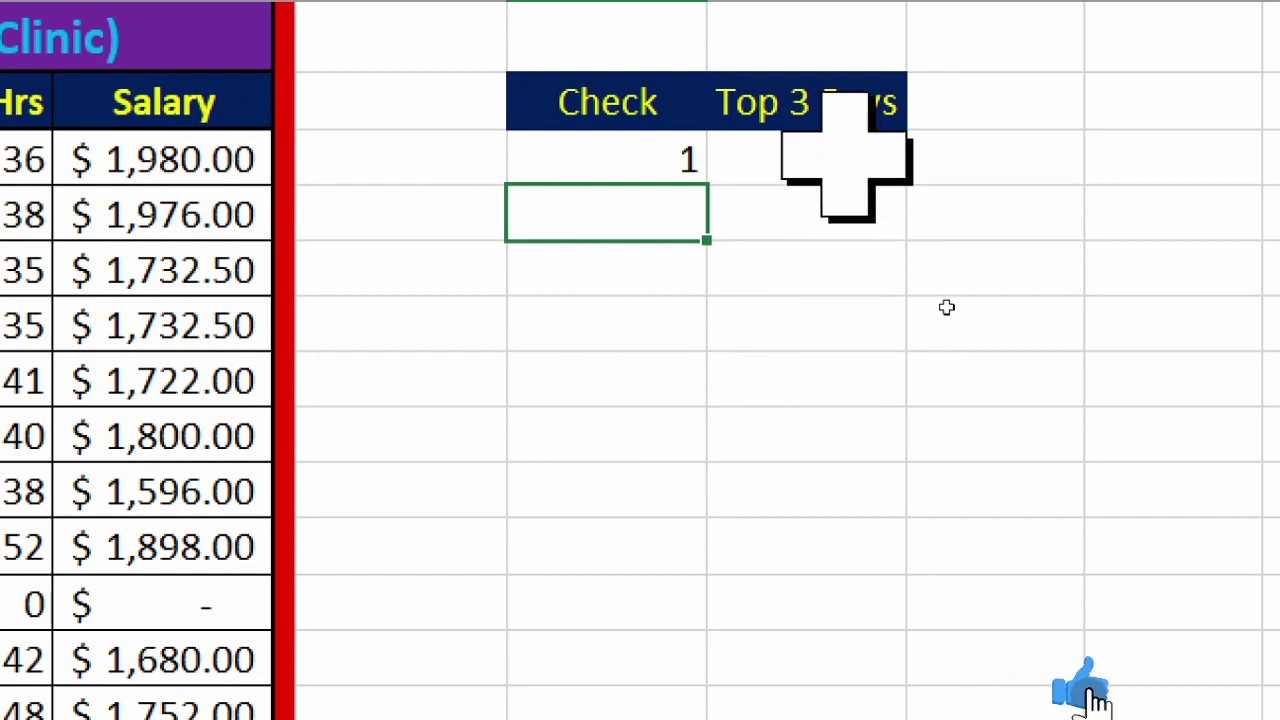
{"action": "key", "text": "Up"}
{"action": "key", "text": "Right"}
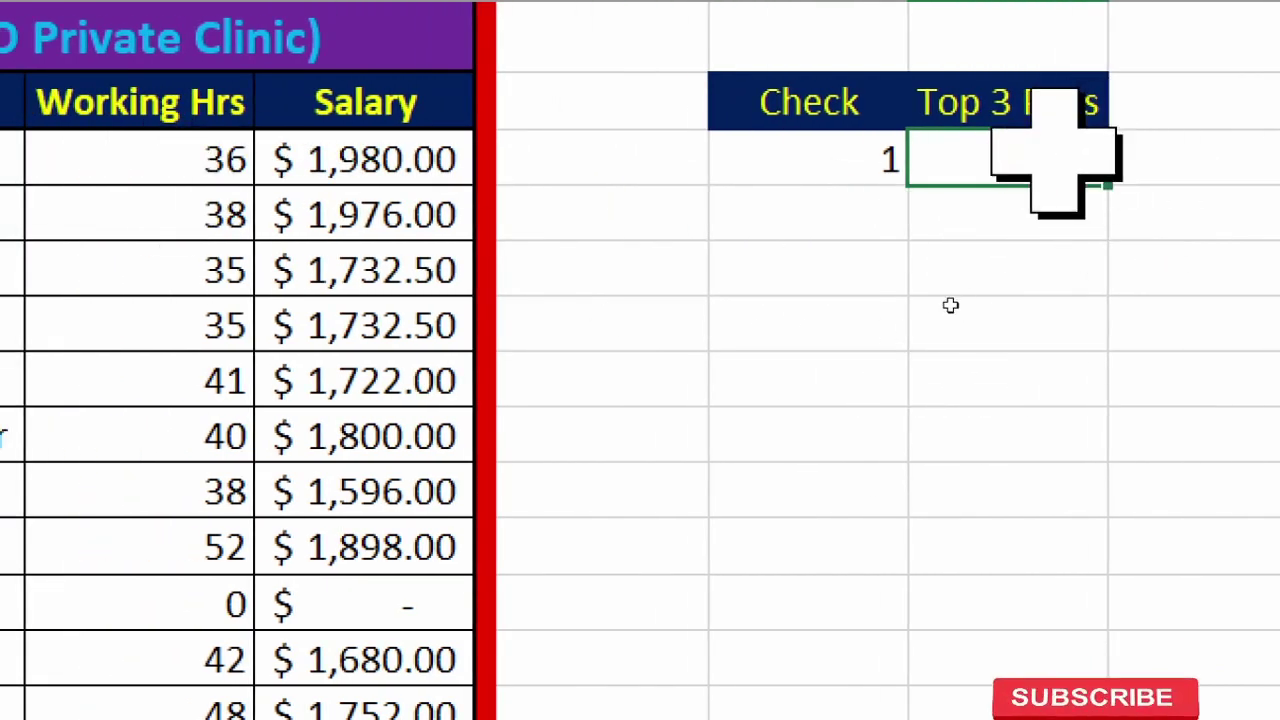
{"action": "key", "text": "Left"}
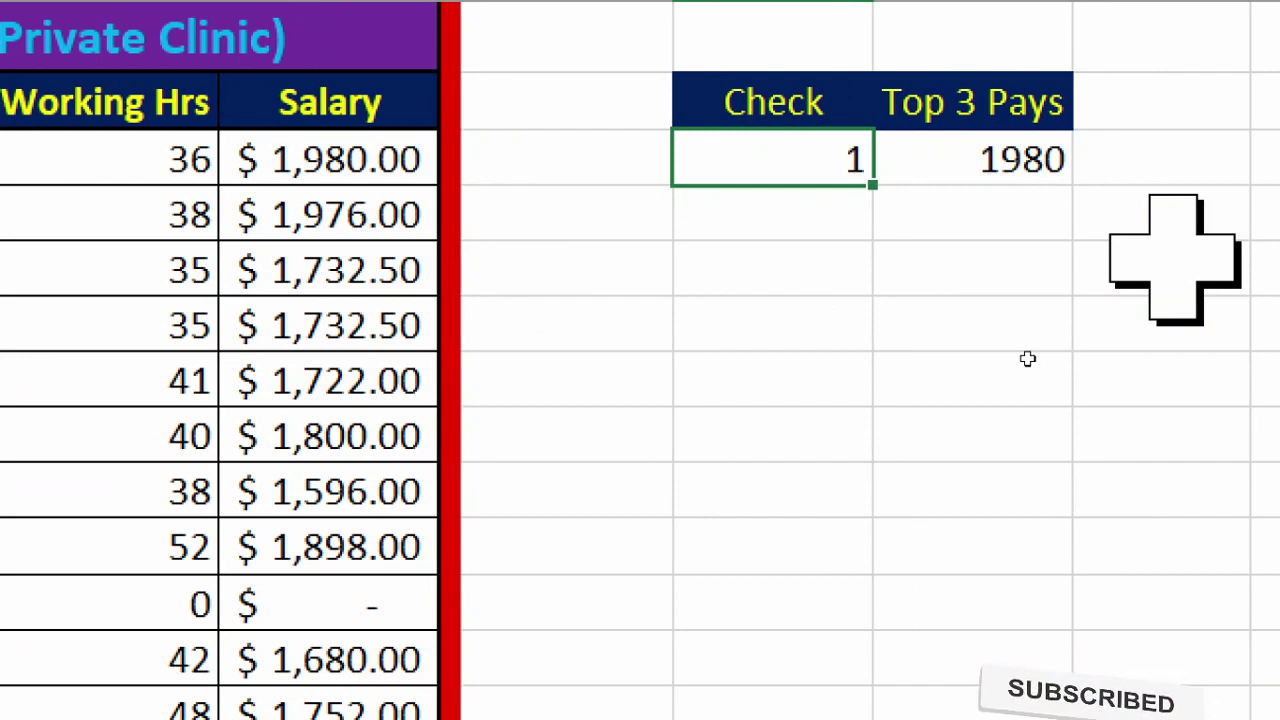
{"action": "type", "text": "2"}
{"action": "key", "text": "Return"}
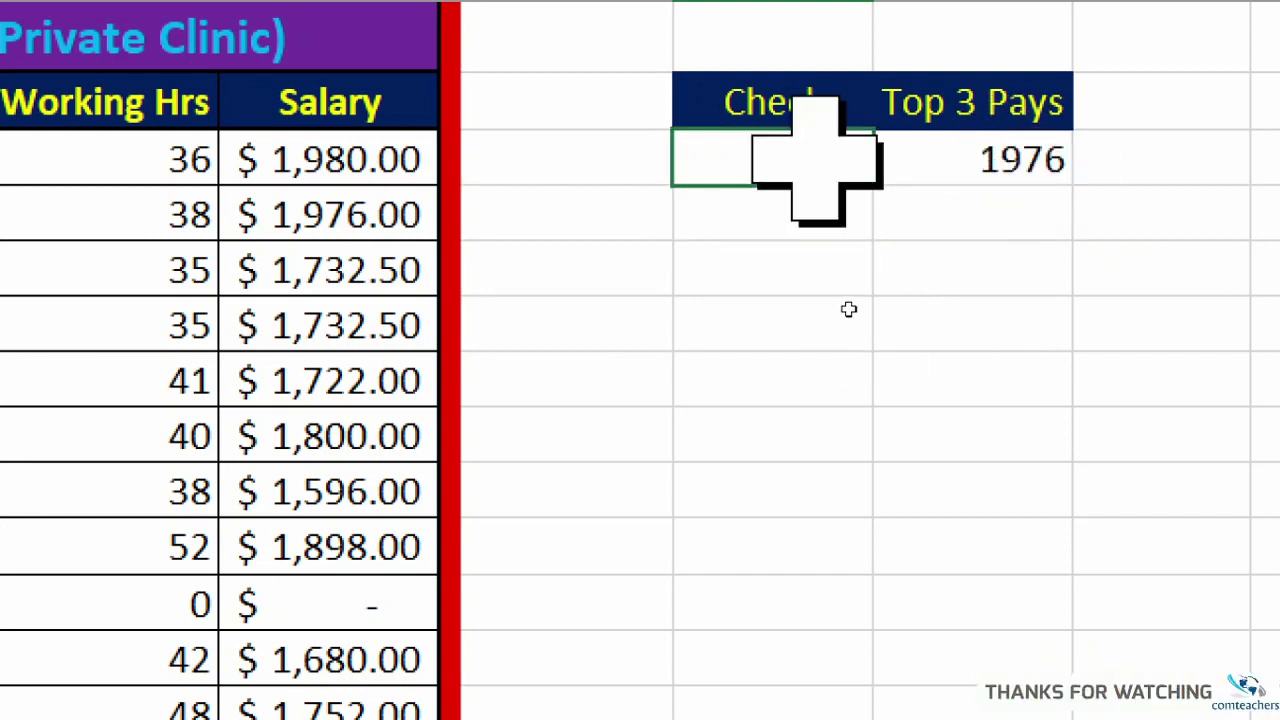
{"action": "type", "text": "3"}
{"action": "key", "text": "Return"}
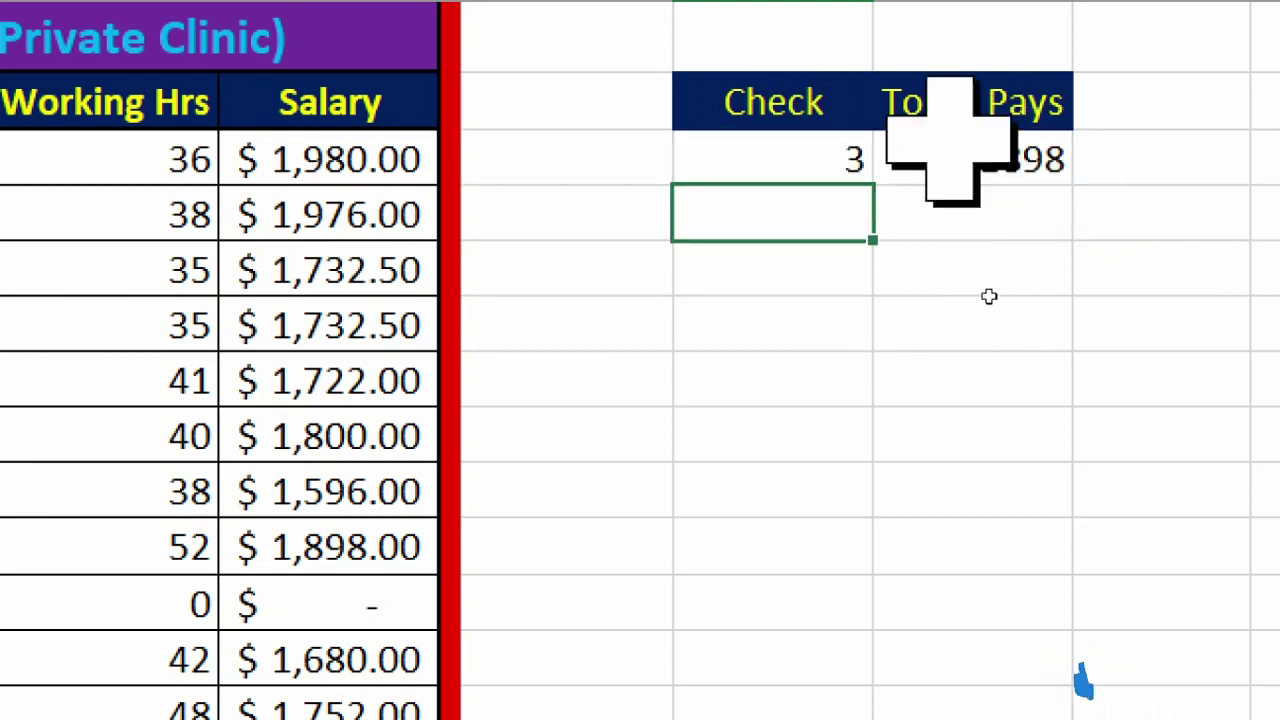
{"action": "key", "text": "Up"}
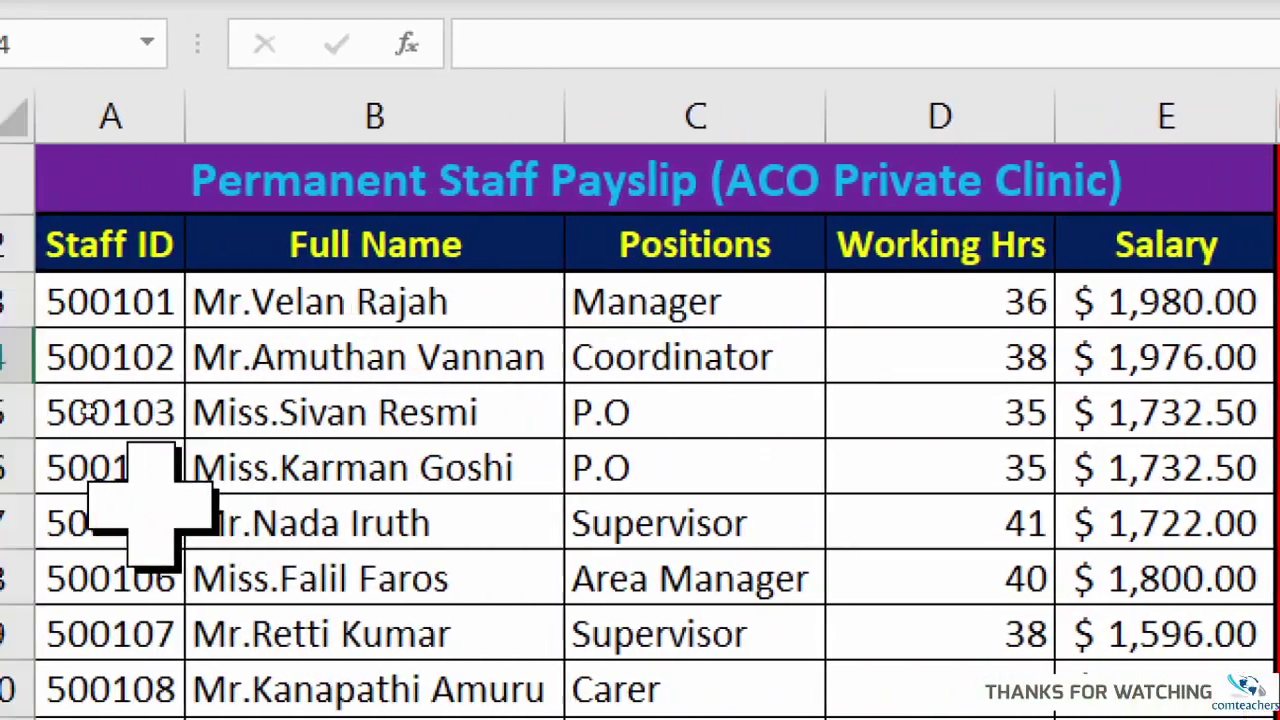
{"action": "scroll", "coordinate": [143, 343], "scroll_direction": "down", "scroll_amount": 2}
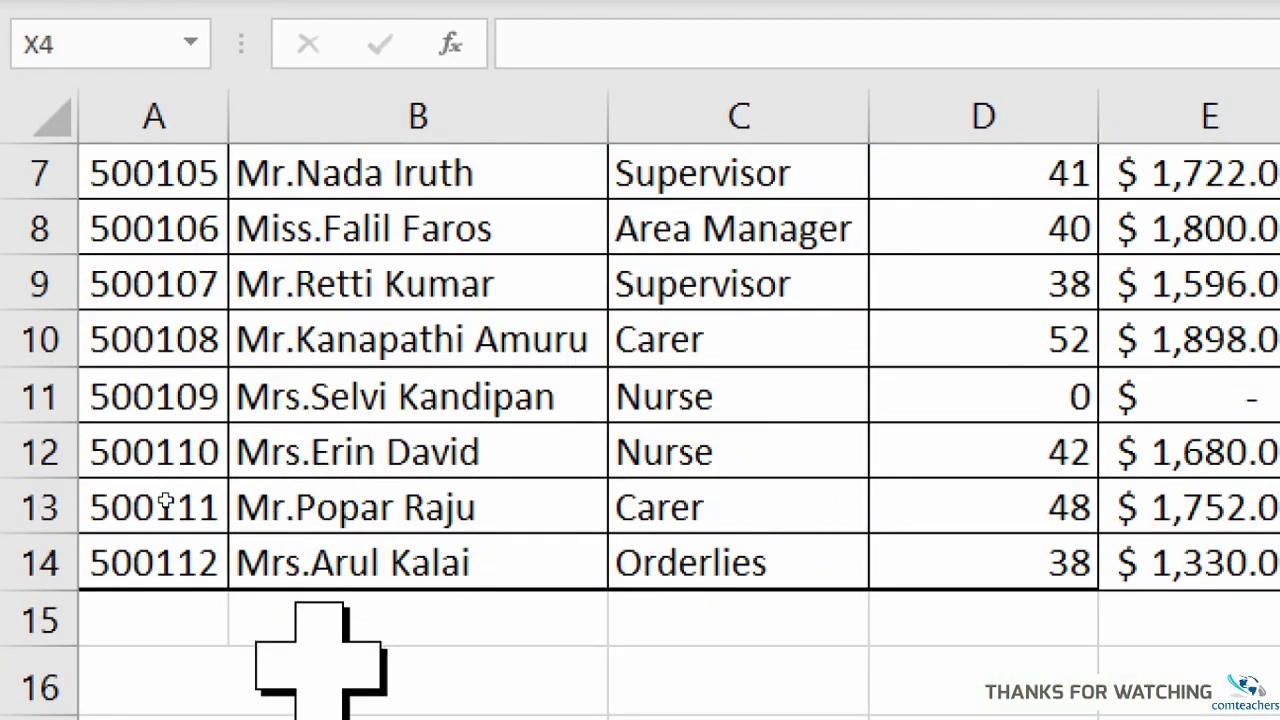
{"action": "scroll", "coordinate": [185, 557], "scroll_direction": "down", "scroll_amount": 2}
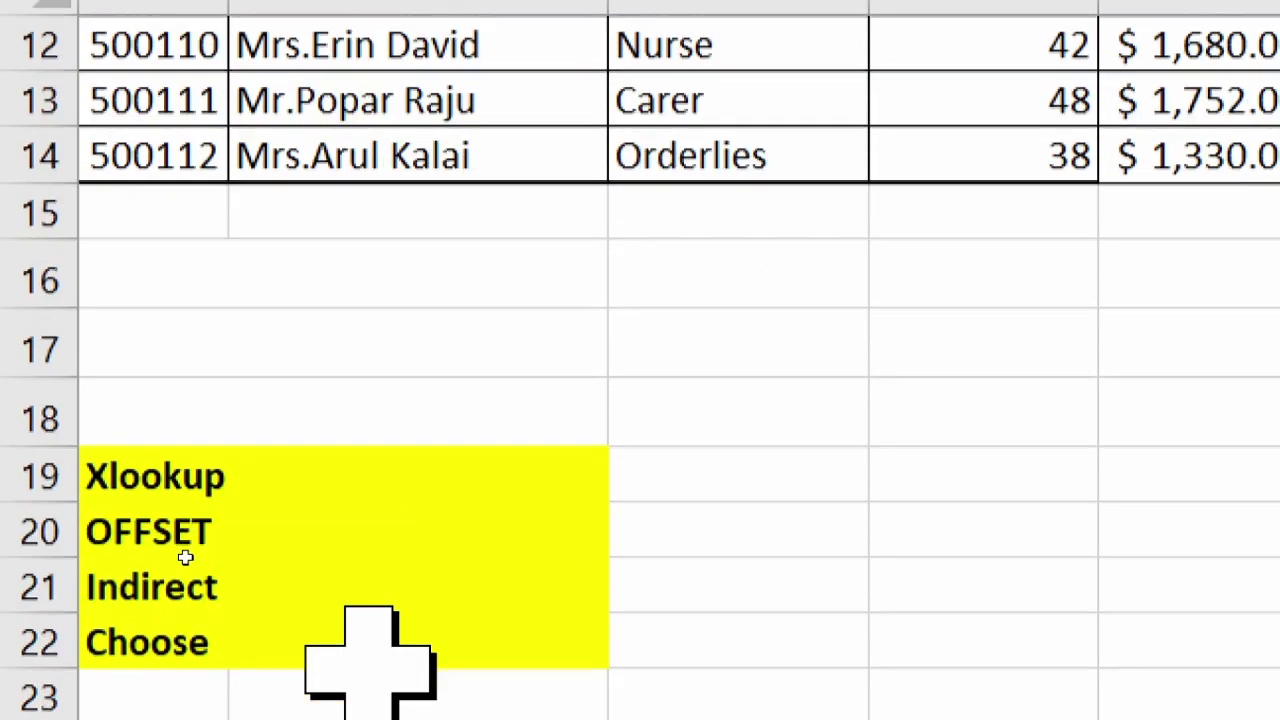